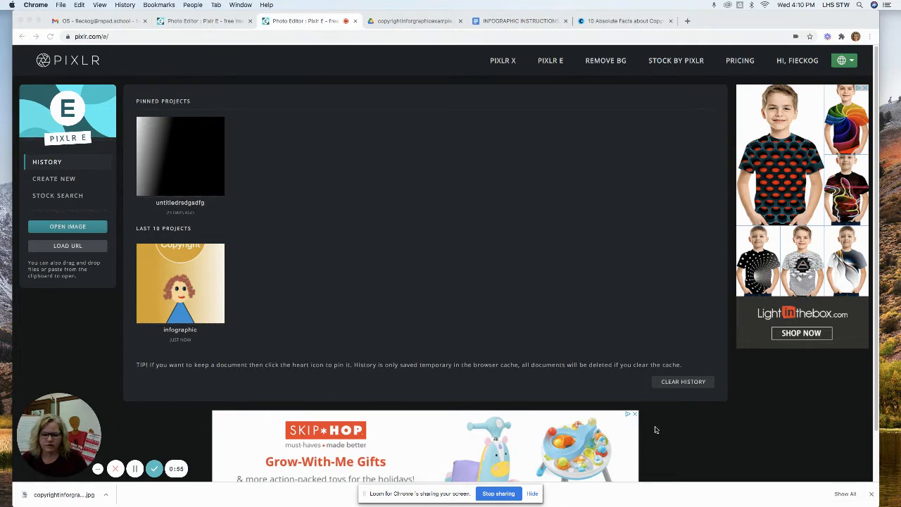
- Dismiss the banner advertisement below the project history
left_click(634, 415)
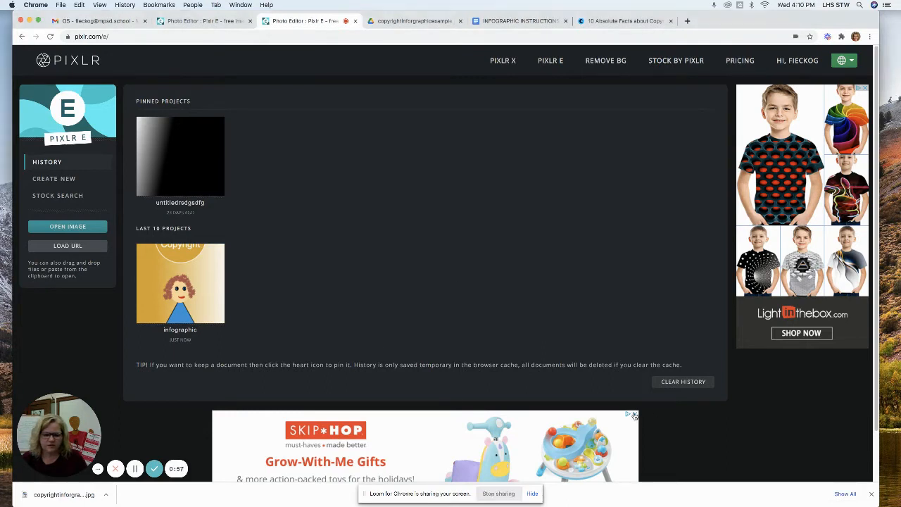
left_click(634, 415)
left_click(635, 418)
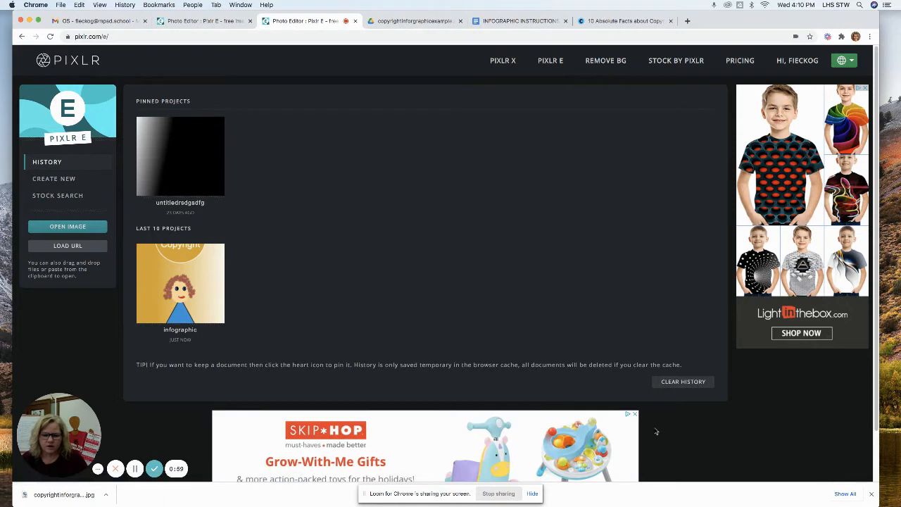
left_click(636, 417)
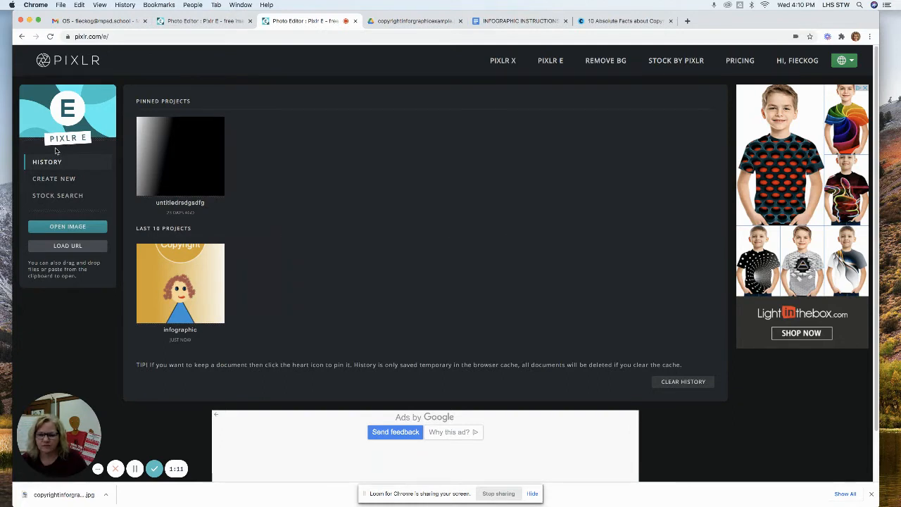
- Start setting up a new image and name it with the teacher's name followed by "Infographic"
left_click(73, 180)
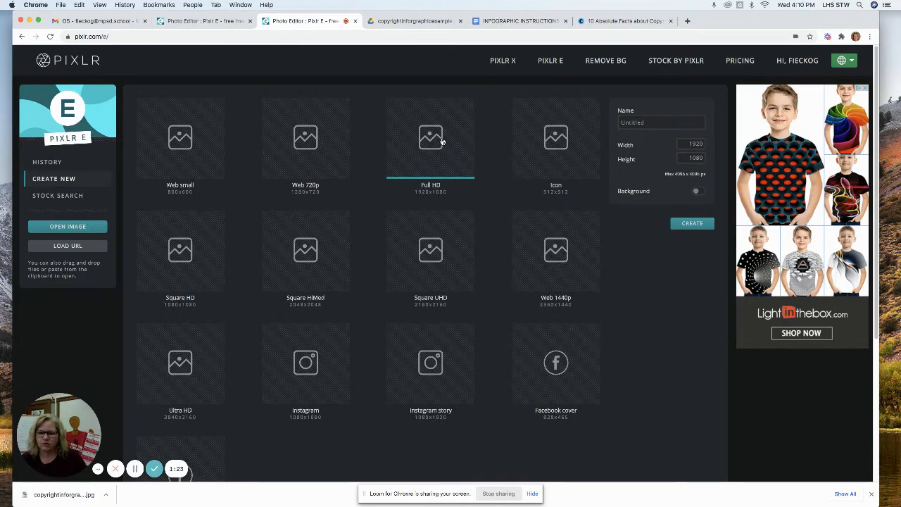
left_click(658, 124)
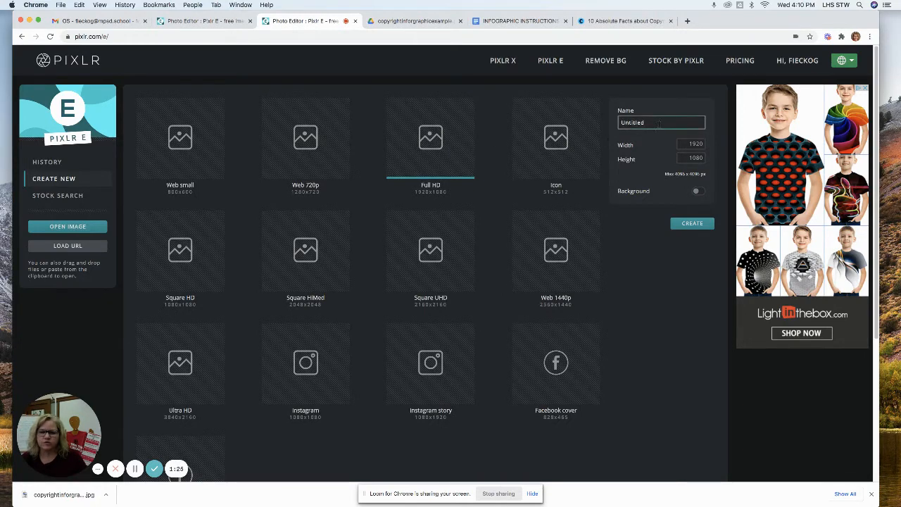
left_click_drag(659, 124, 599, 122)
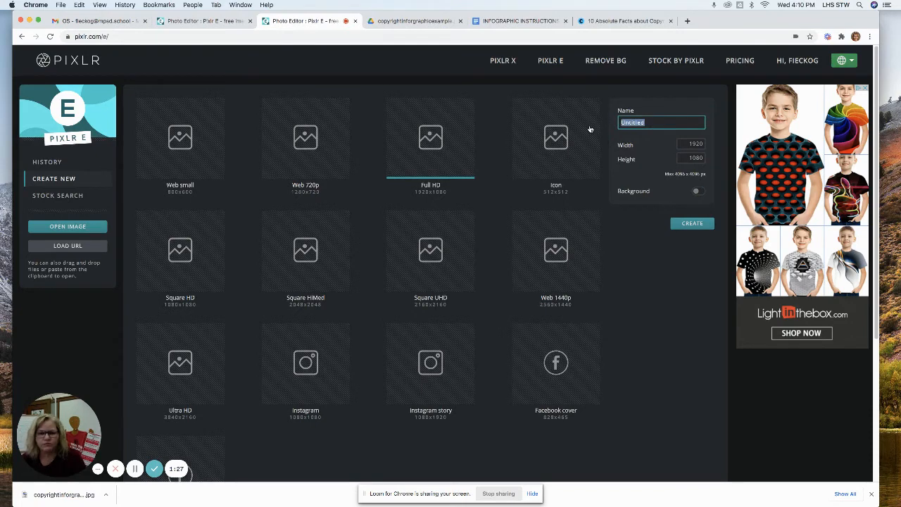
type("Ms. Fle")
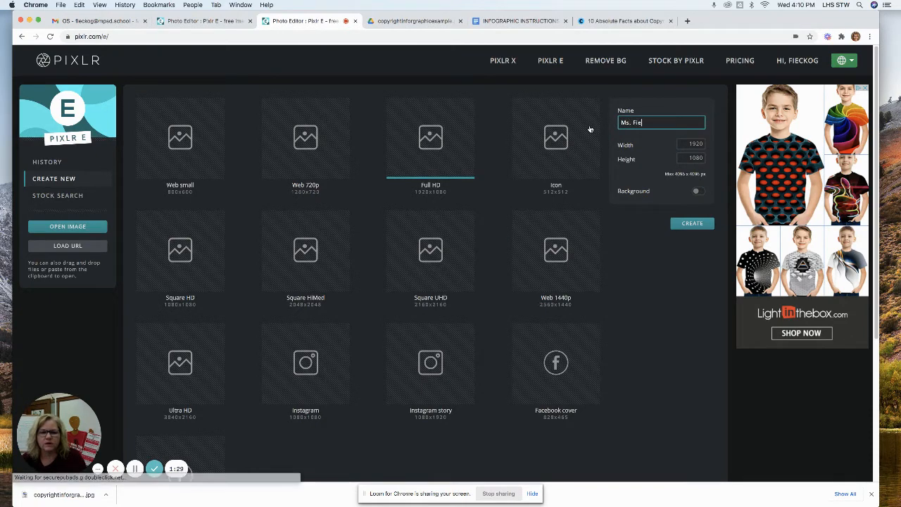
type("cko I")
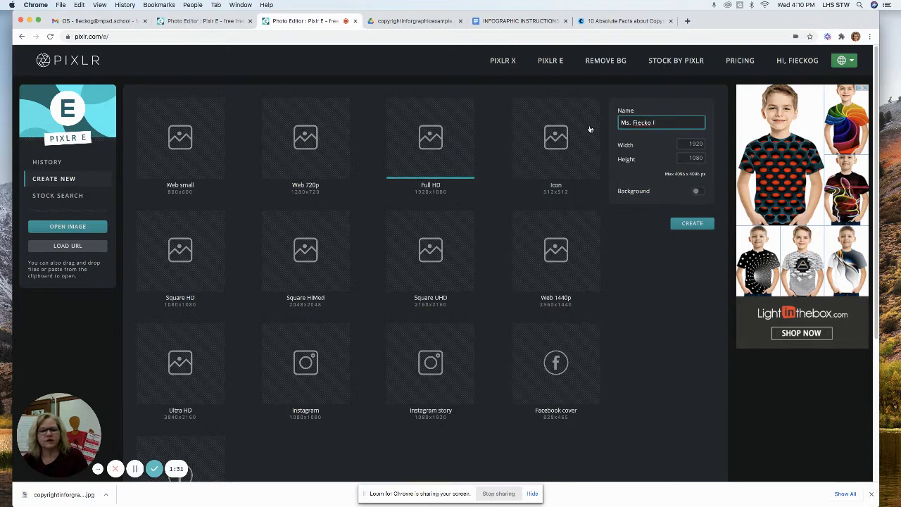
type("nfographic")
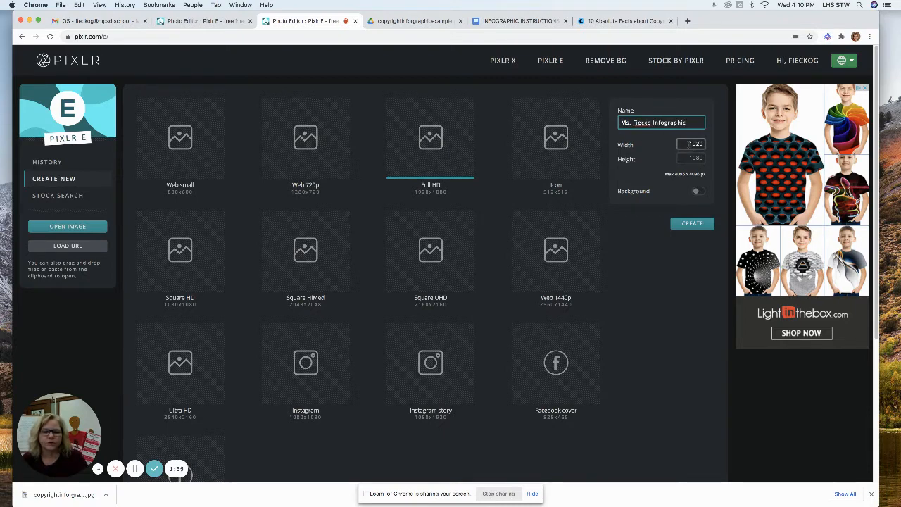
- Set the new image's width to 768 px and its height to 1344 px
left_click(695, 145)
double_click(695, 144)
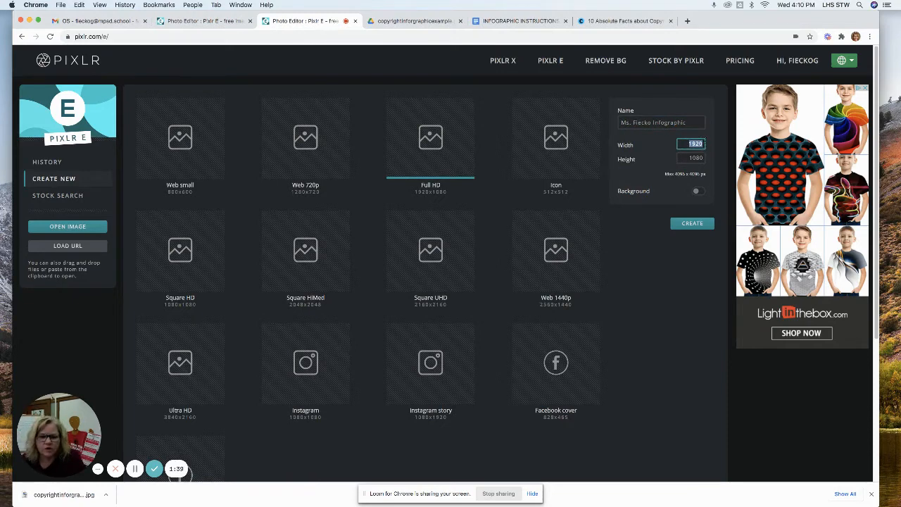
type("7")
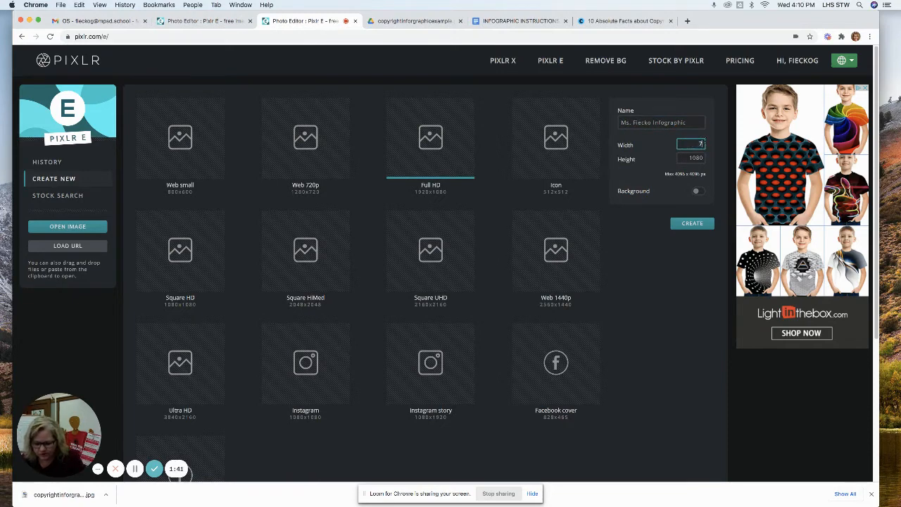
type("68")
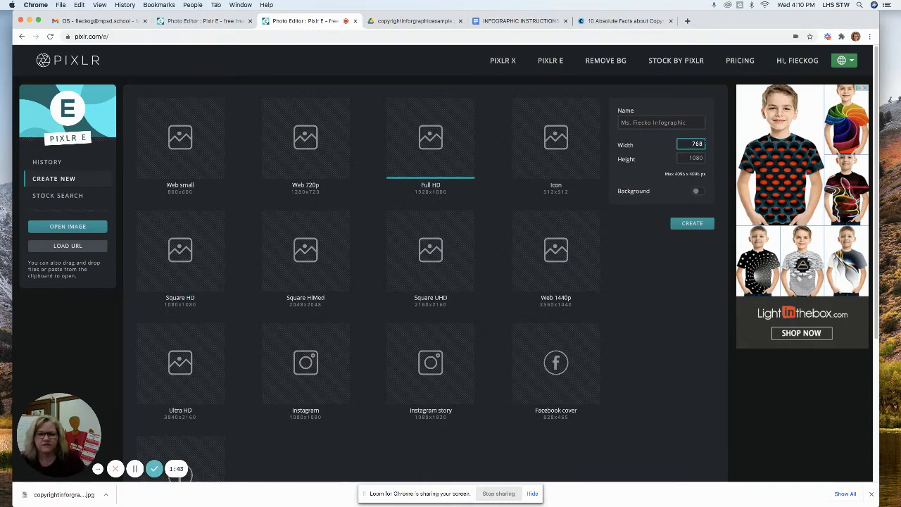
key("Tab")
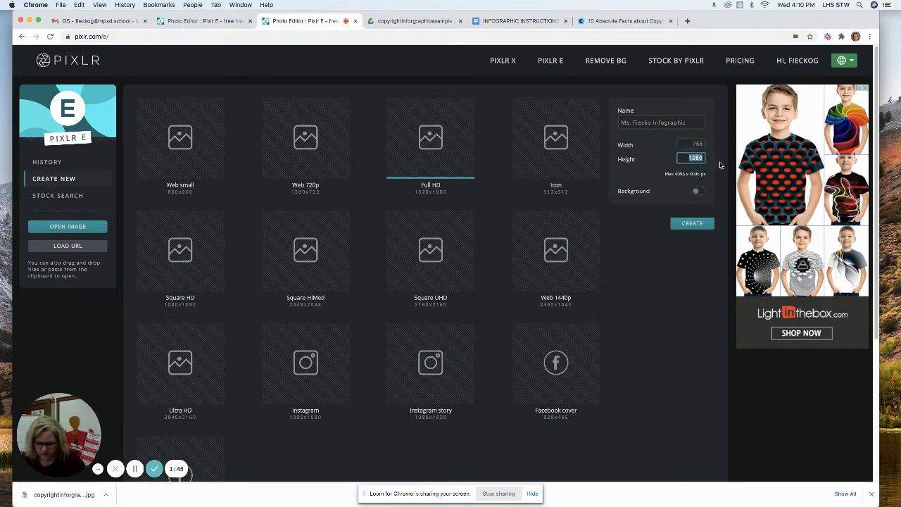
type("1344")
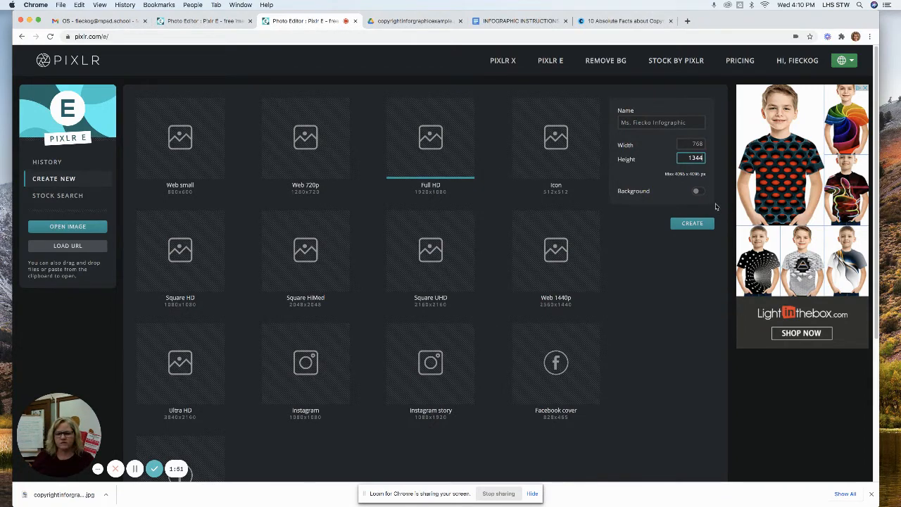
left_click(712, 205)
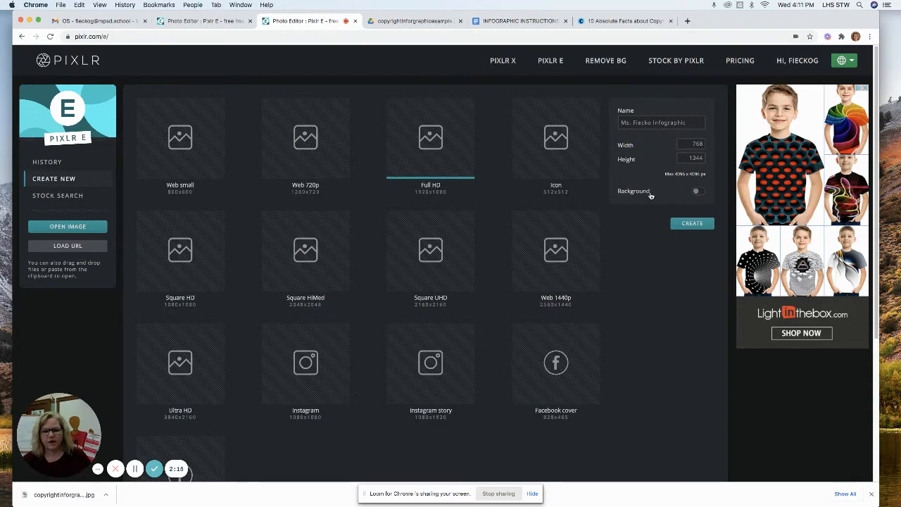
- Enable the background in white (#FFFFFF) and create the image
left_click(699, 192)
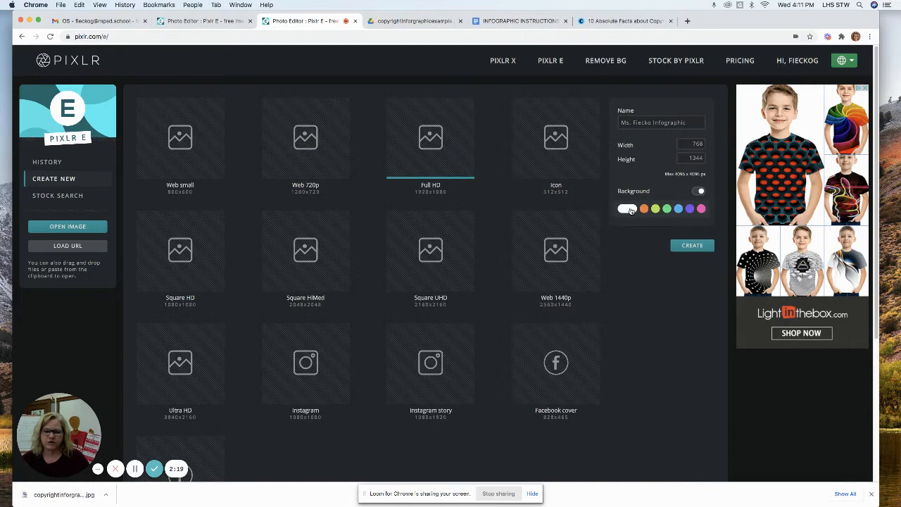
left_click(628, 209)
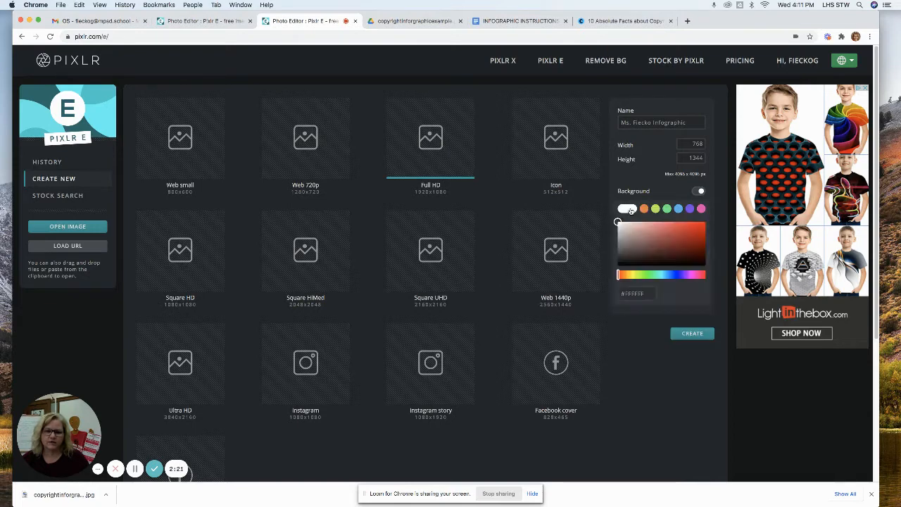
left_click(629, 209)
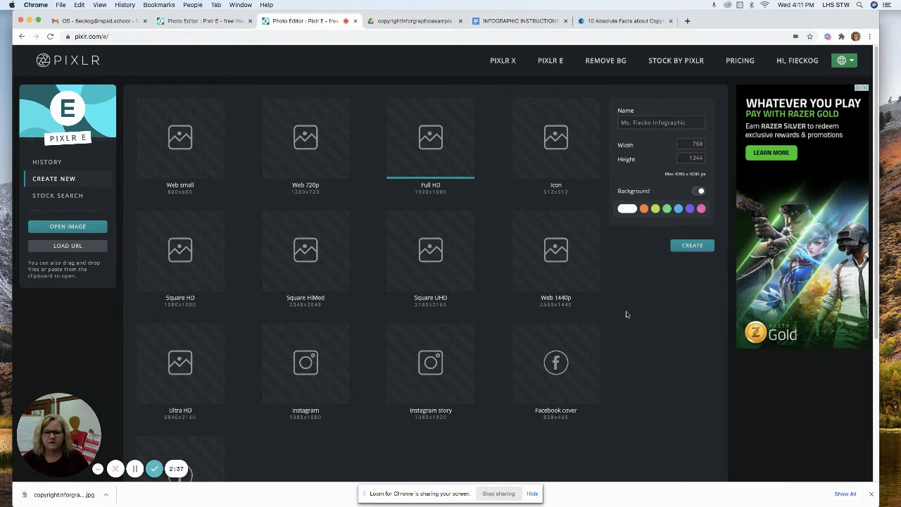
left_click(694, 246)
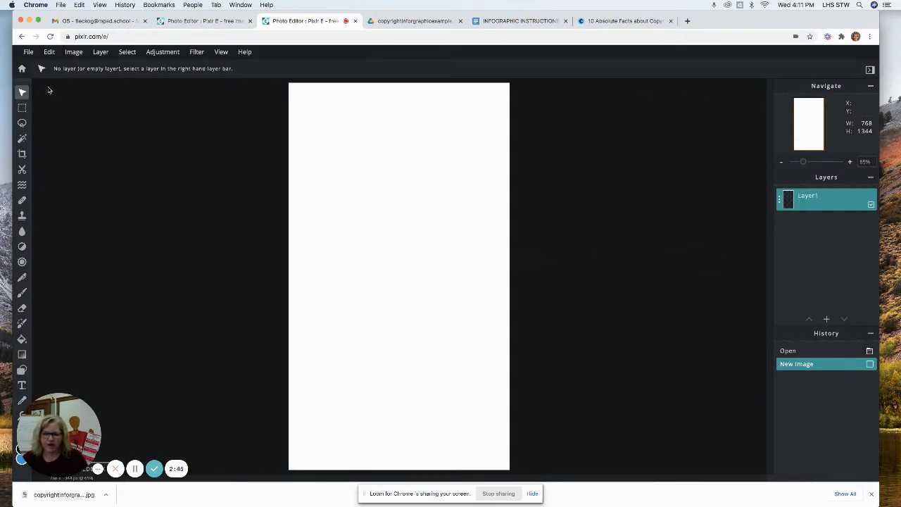
- Pin the newly created infographic project in the project history and reopen it in the editor
left_click(21, 70)
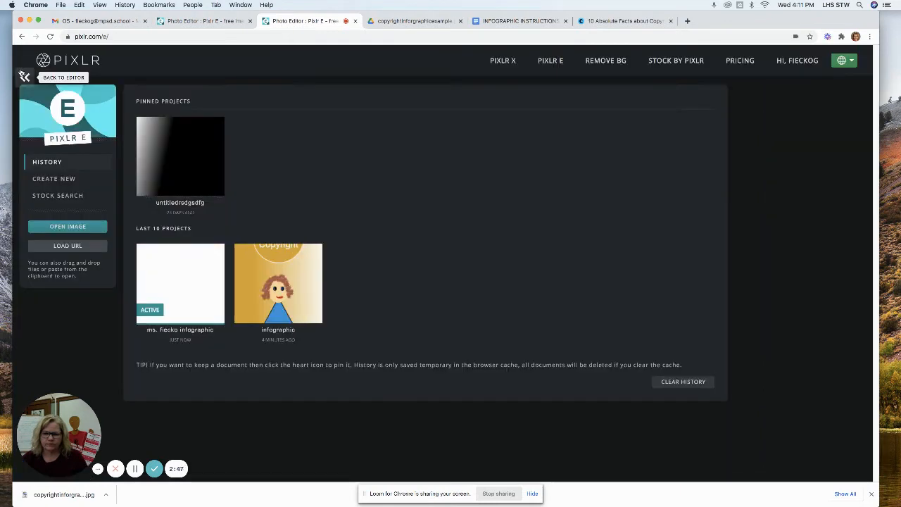
mouse_move(174, 300)
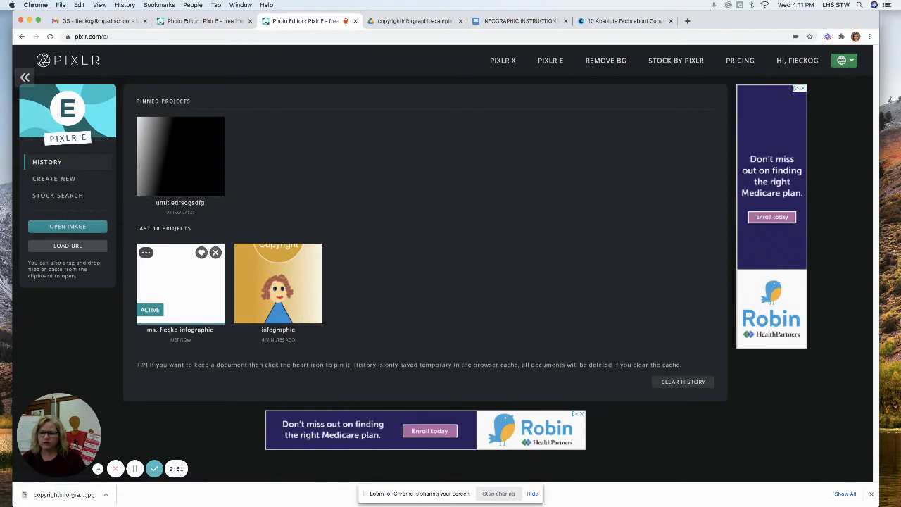
left_click(201, 253)
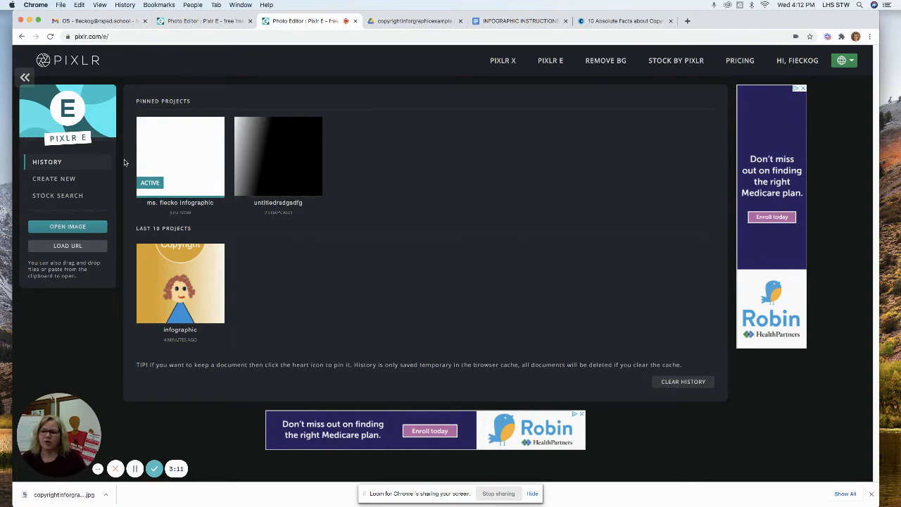
mouse_move(145, 167)
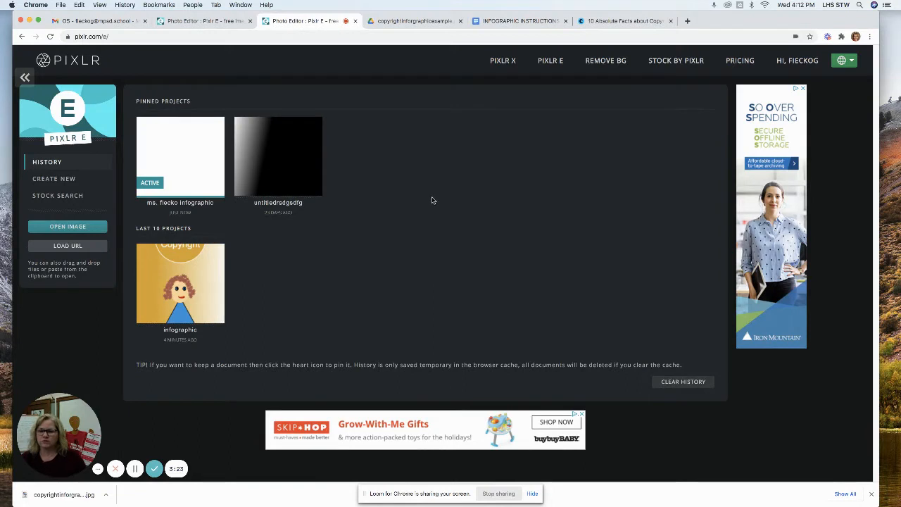
left_click(185, 161)
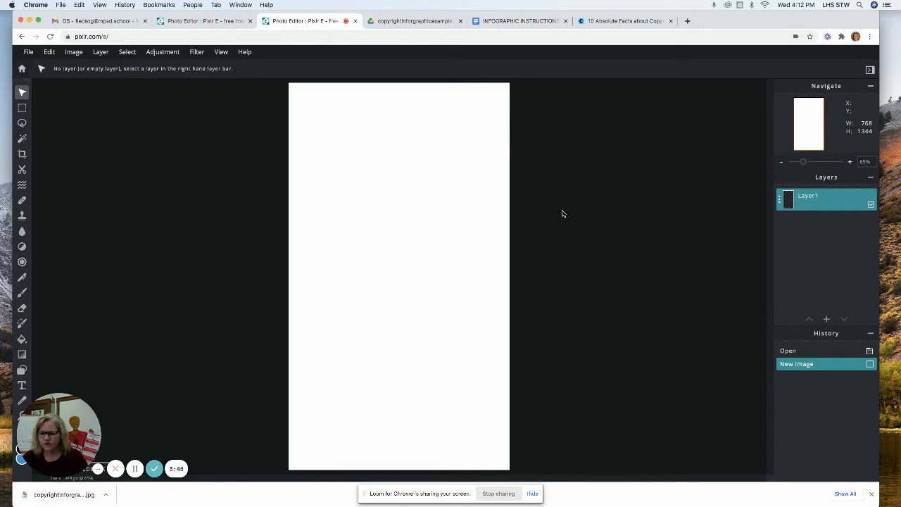
mouse_move(63, 423)
left_click_drag(63, 423, 162, 376)
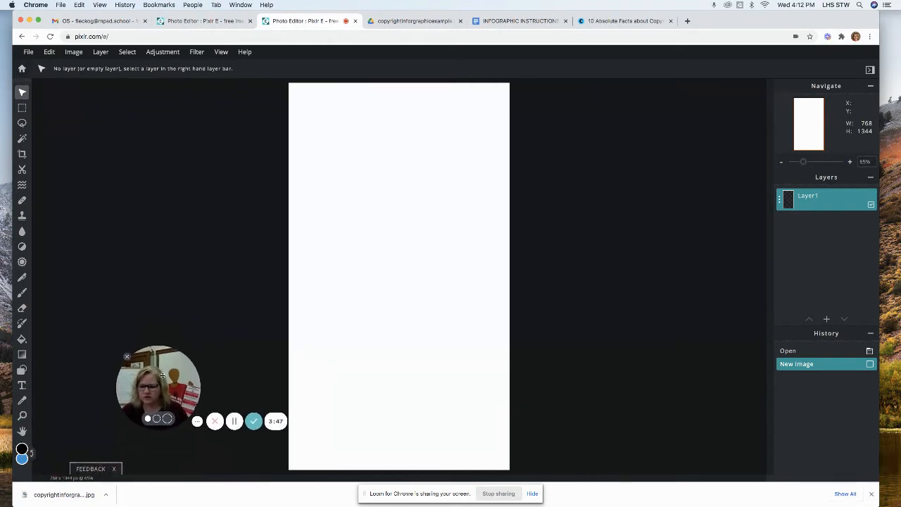
left_click(128, 359)
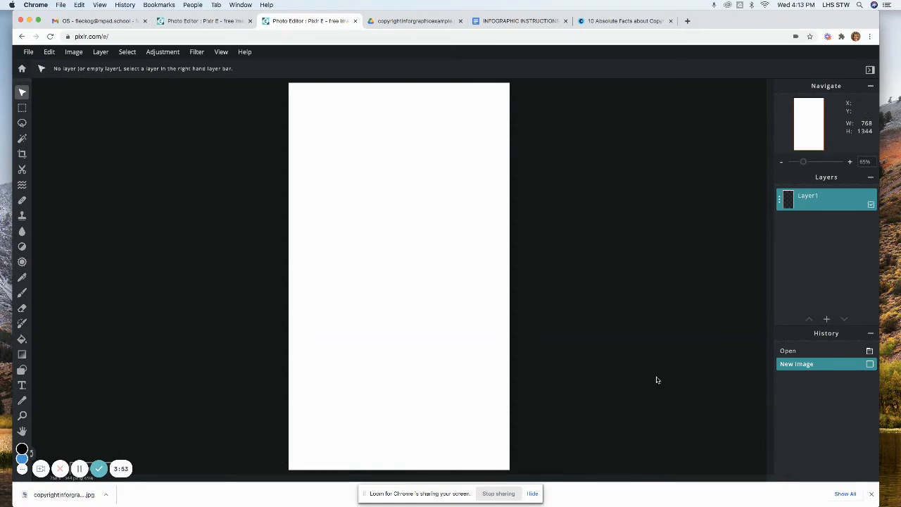
- Add an empty layer above Layer1 and rename it "background"
left_click(827, 319)
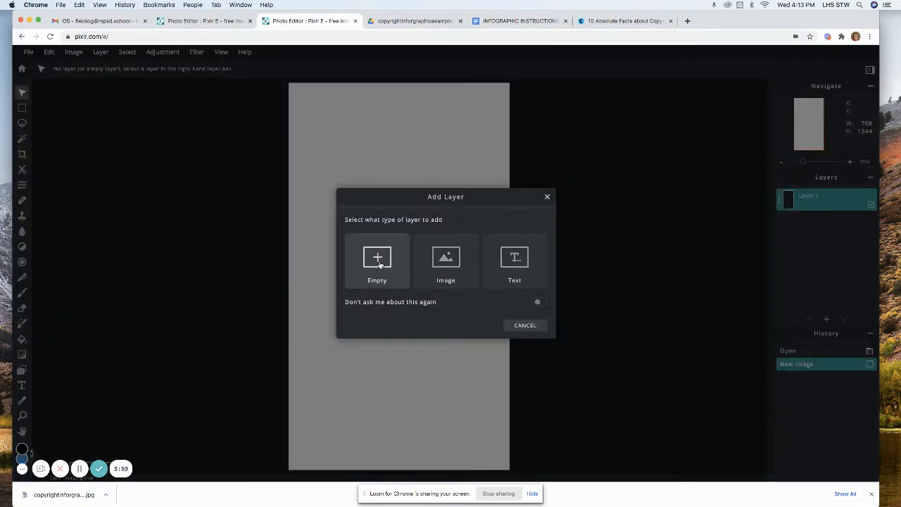
left_click(378, 263)
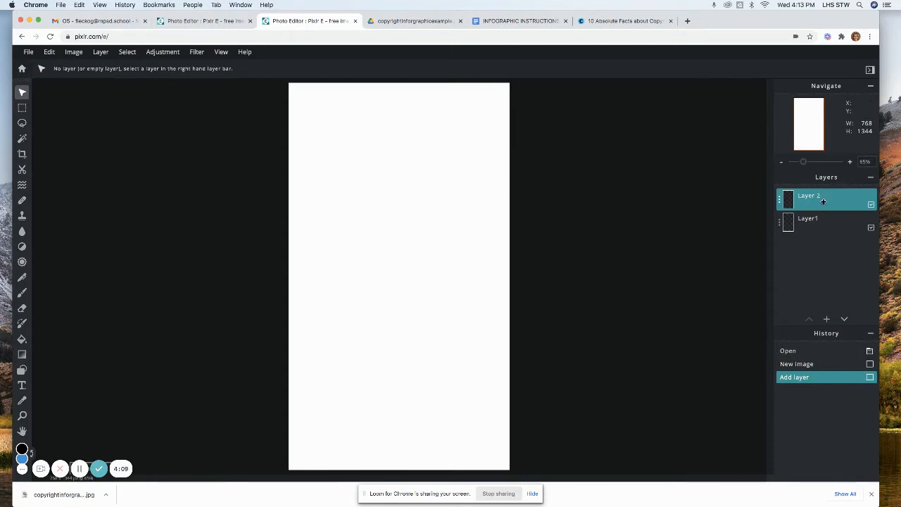
left_click(779, 200)
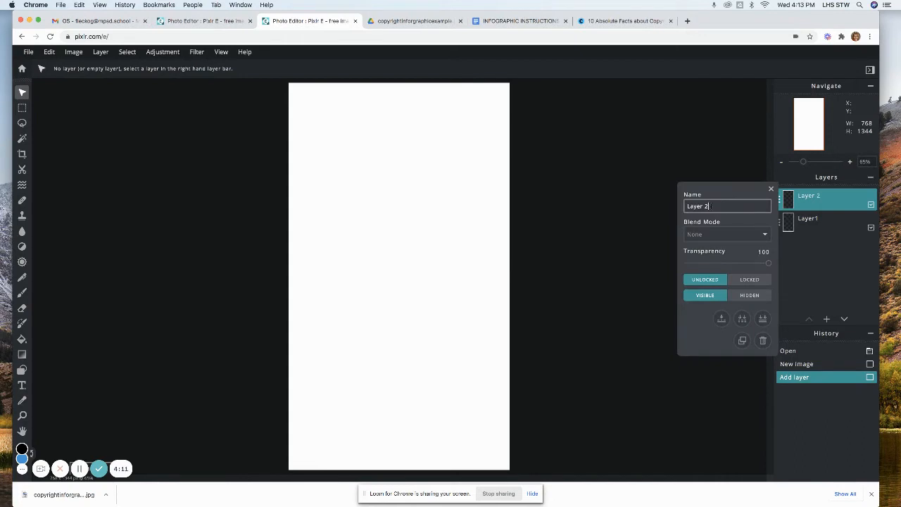
left_click_drag(710, 205, 666, 208)
type("background")
key("Return")
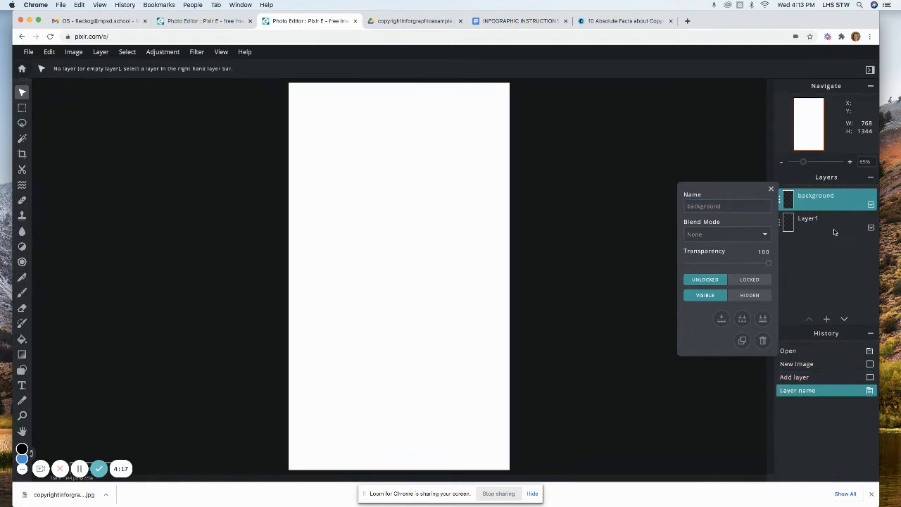
left_click(771, 189)
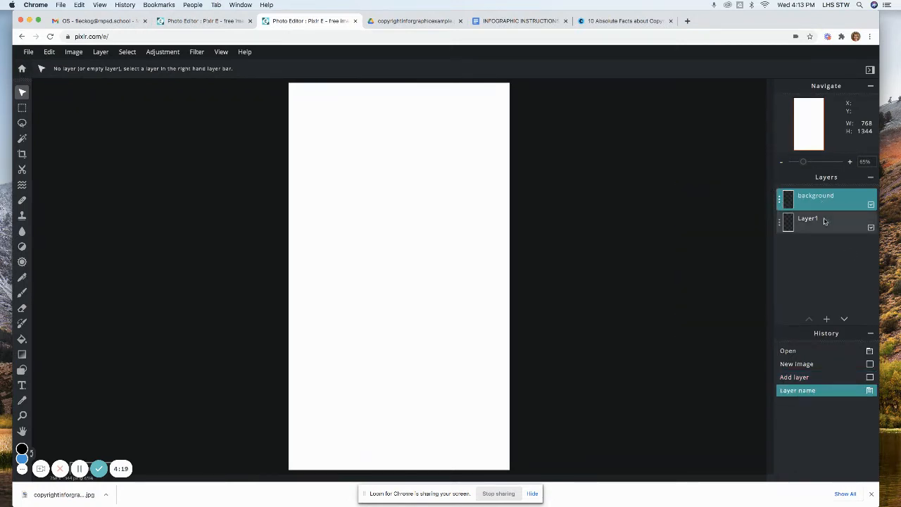
- Hide Layer1 and make it visible again
left_click(819, 229)
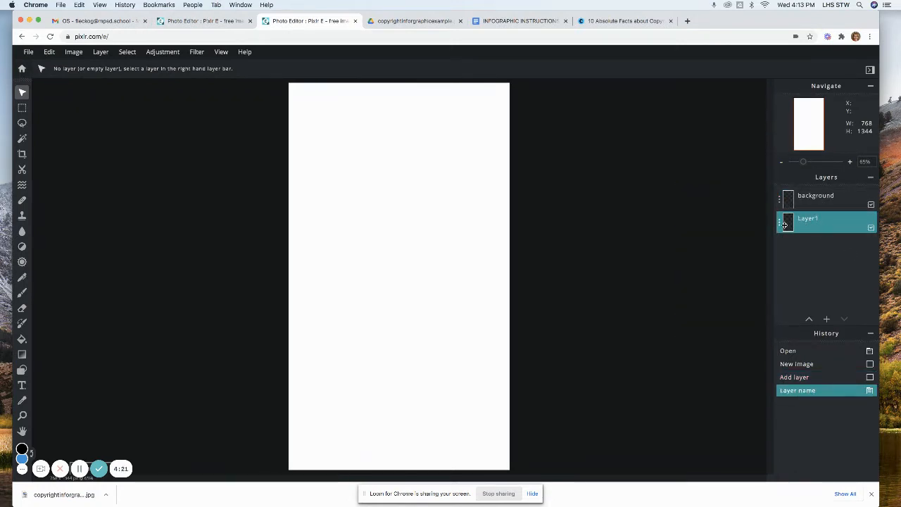
left_click(871, 229)
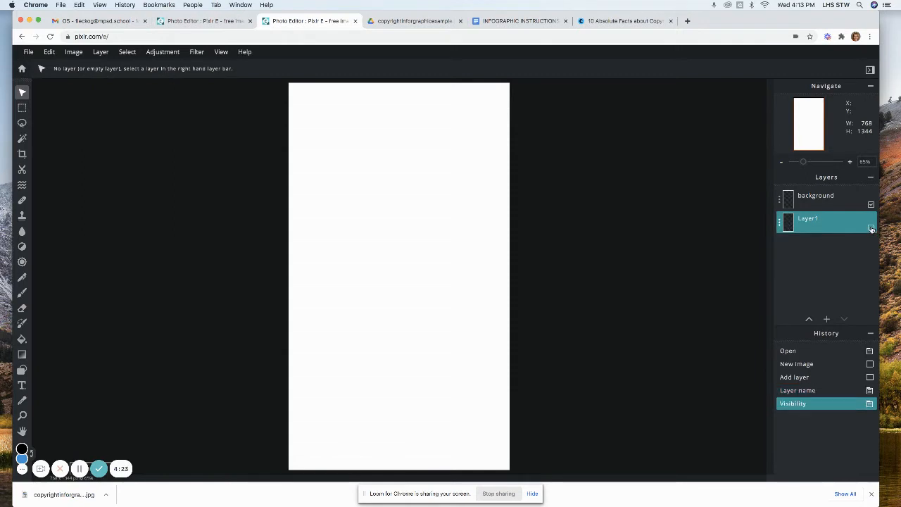
left_click(872, 229)
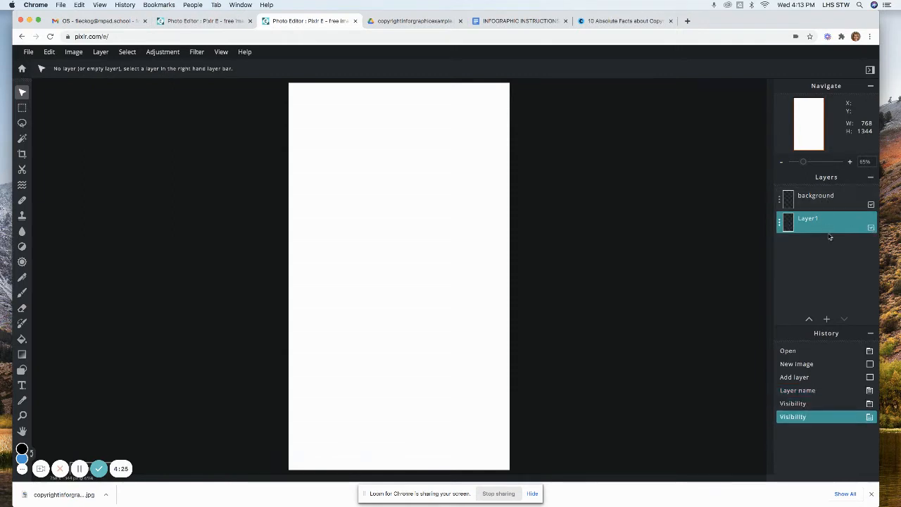
- Move the background layer below Layer1 in the layer order
left_click_drag(830, 199, 834, 221)
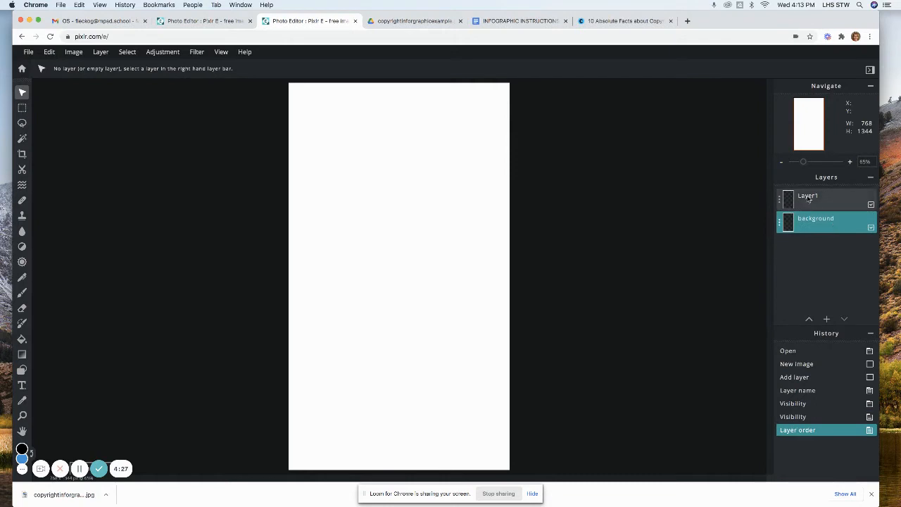
- Select Layer1 and set the foreground color to yellow-green #A8DF1C
left_click(807, 199)
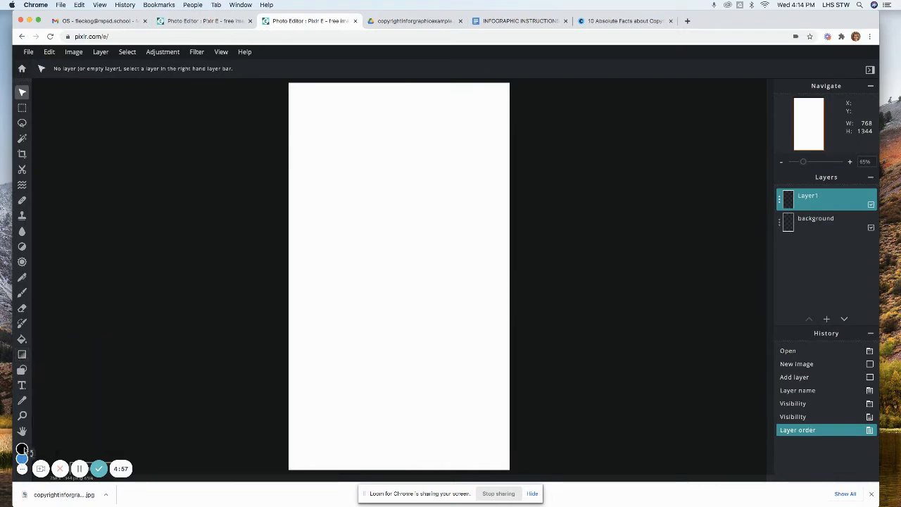
left_click(21, 449)
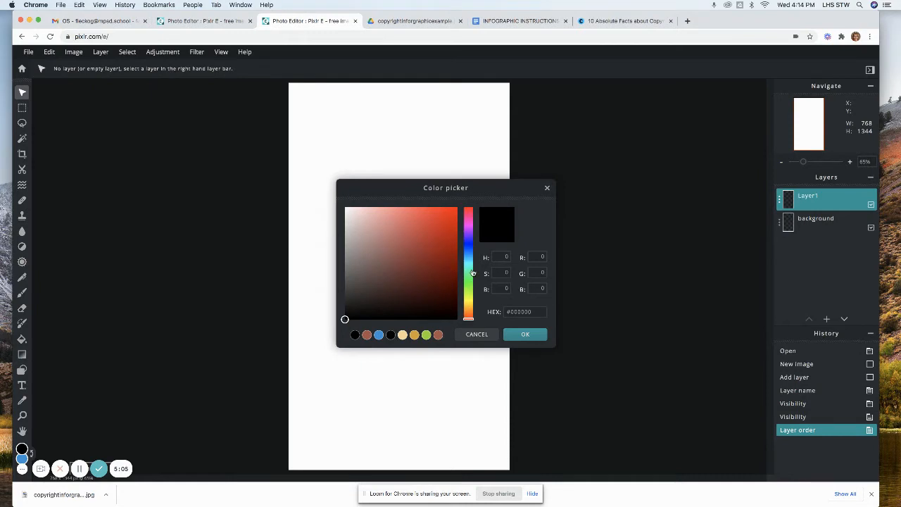
left_click_drag(469, 276, 466, 293)
left_click(443, 222)
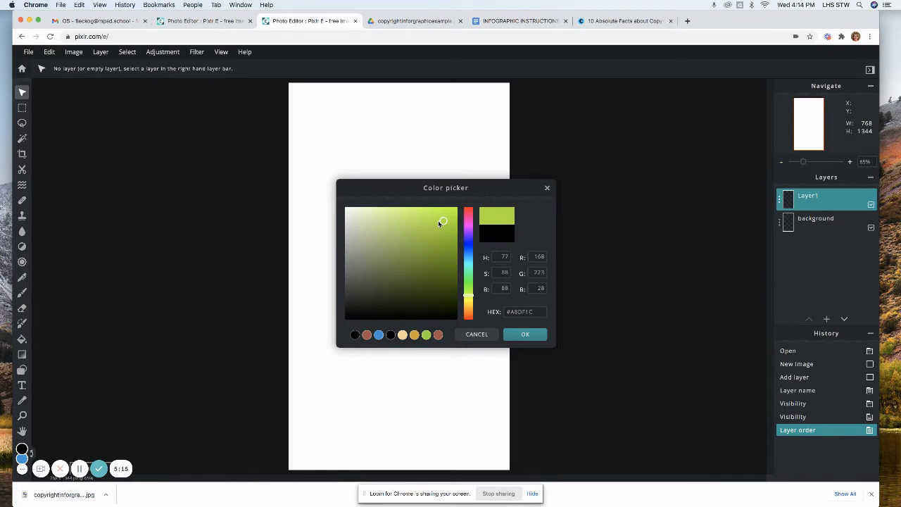
left_click(521, 335)
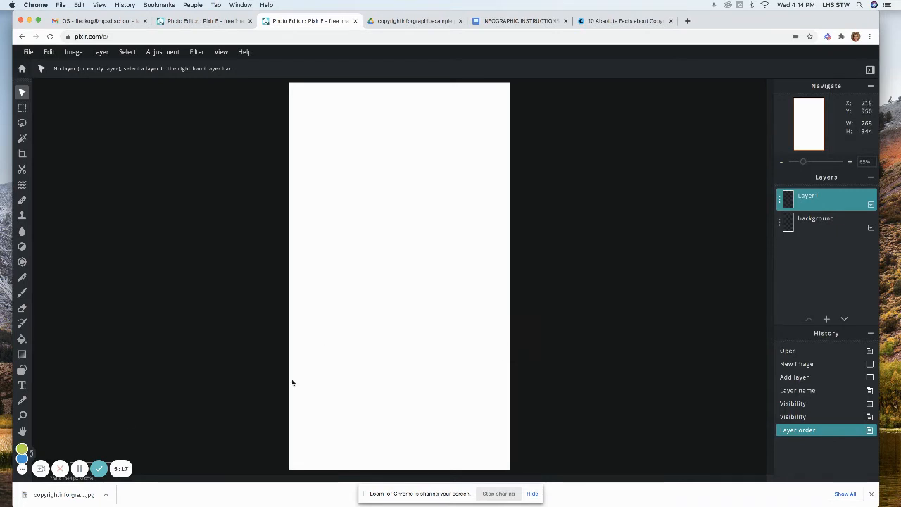
- Set the background color to orange #DFA11C, starting from the recently used yellow-green swatch
left_click(23, 459)
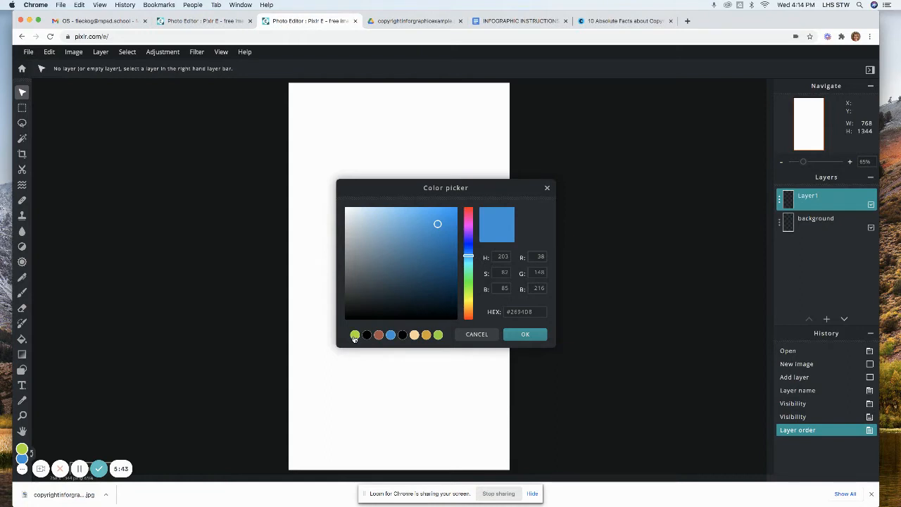
left_click(355, 336)
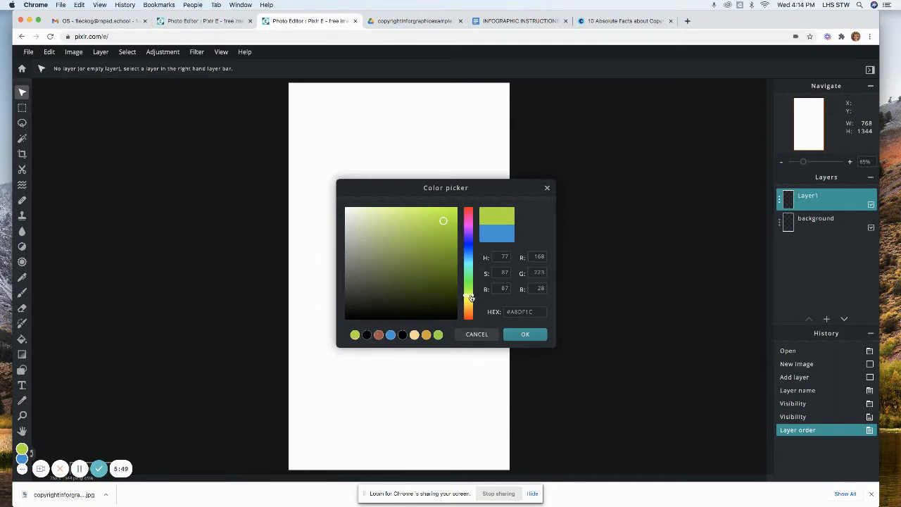
mouse_move(470, 298)
left_mouse_down()
mouse_move(476, 210)
mouse_move(471, 311)
left_mouse_up()
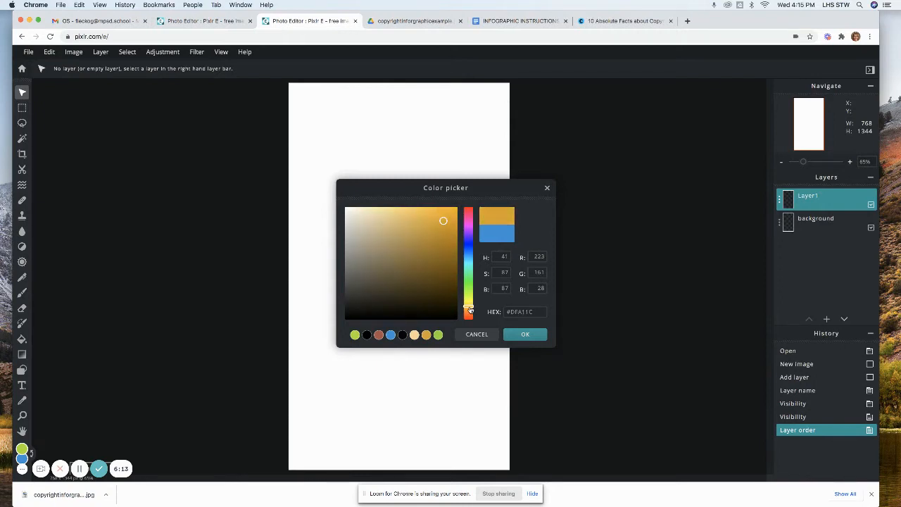
left_click(532, 336)
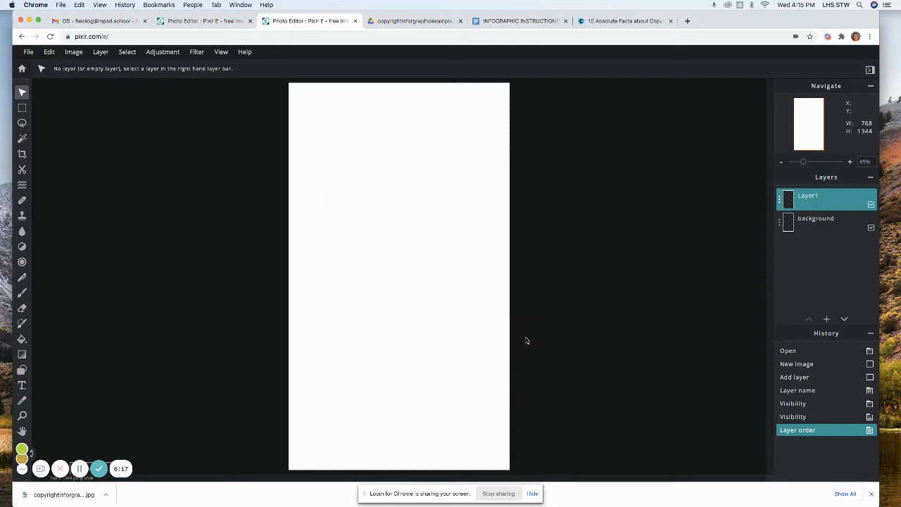
- Change the foreground color to blue #1C84DF
left_click(22, 449)
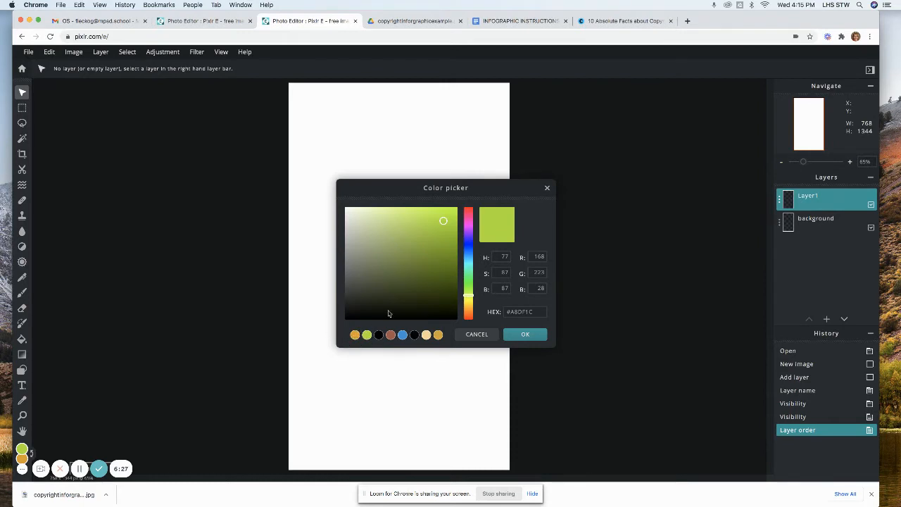
left_click_drag(469, 299, 471, 257)
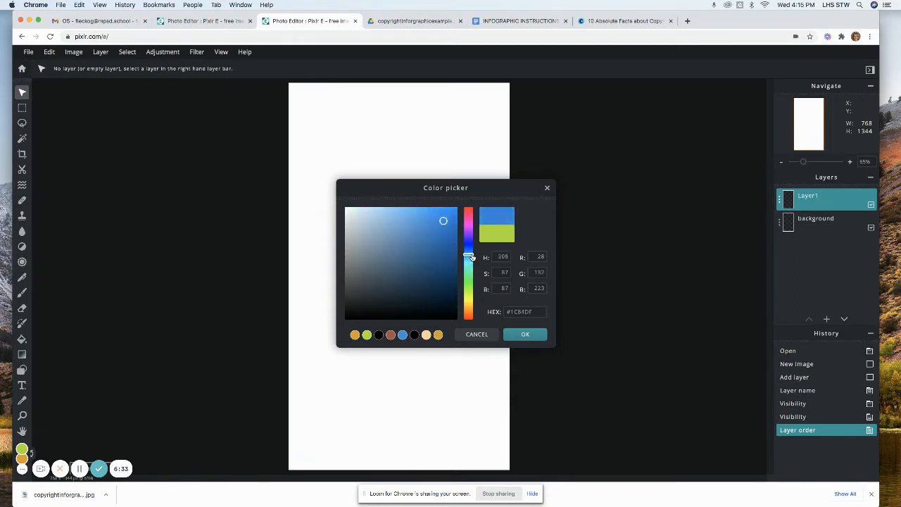
left_click(526, 335)
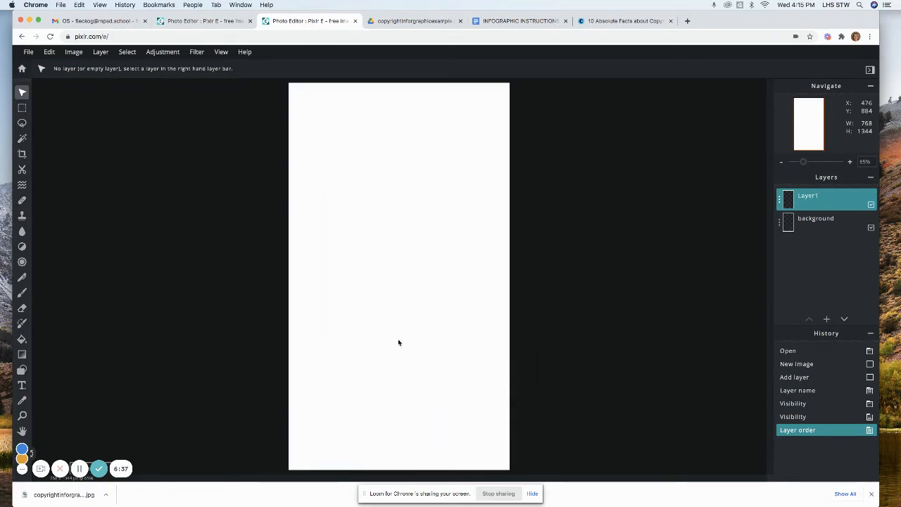
left_click(22, 449)
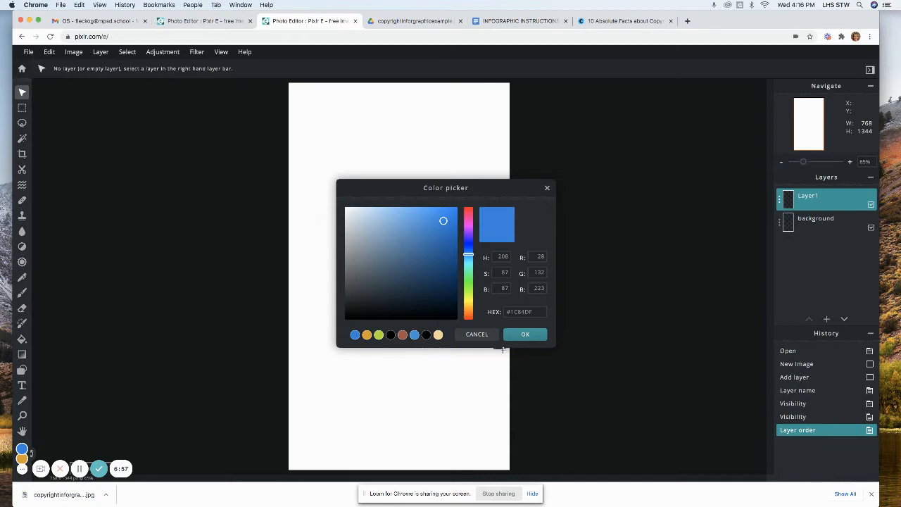
left_click(526, 335)
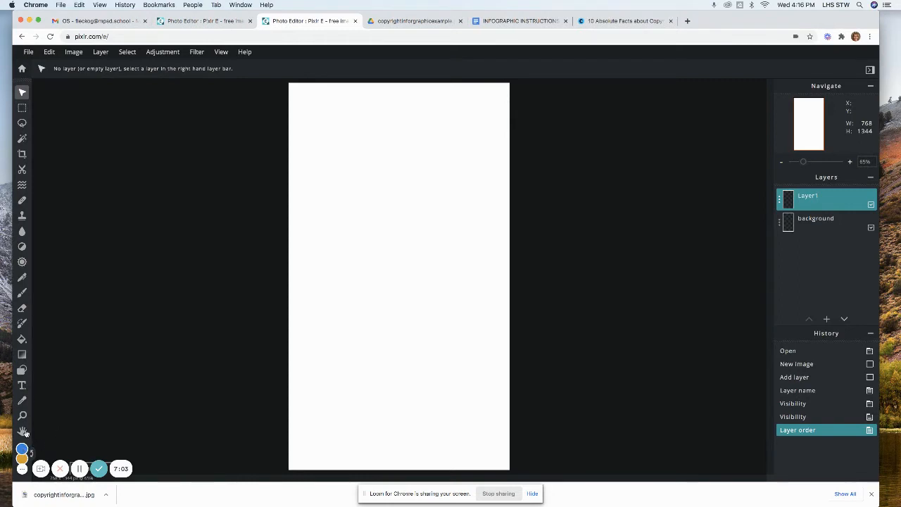
- Activate the Gradient tool on the background layer, dismiss the advertisement and look over the gradient presets
left_click(22, 354)
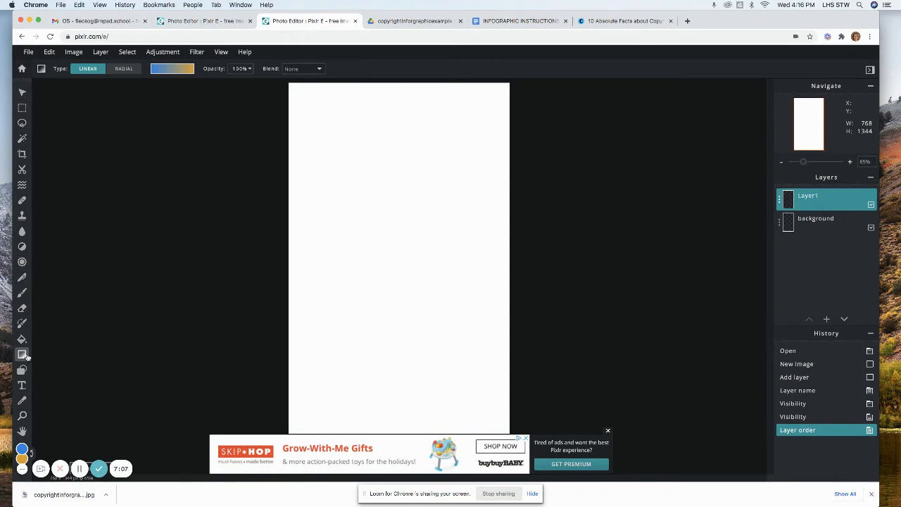
left_click(828, 224)
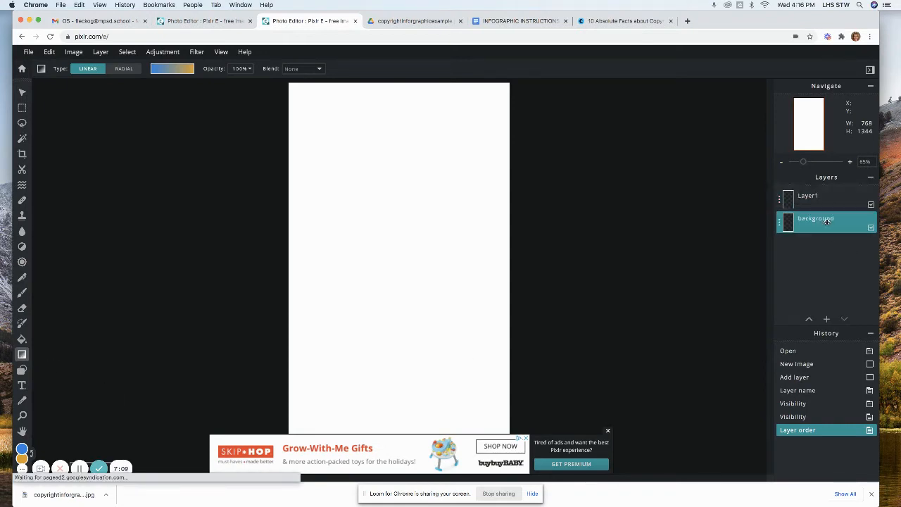
left_click(609, 432)
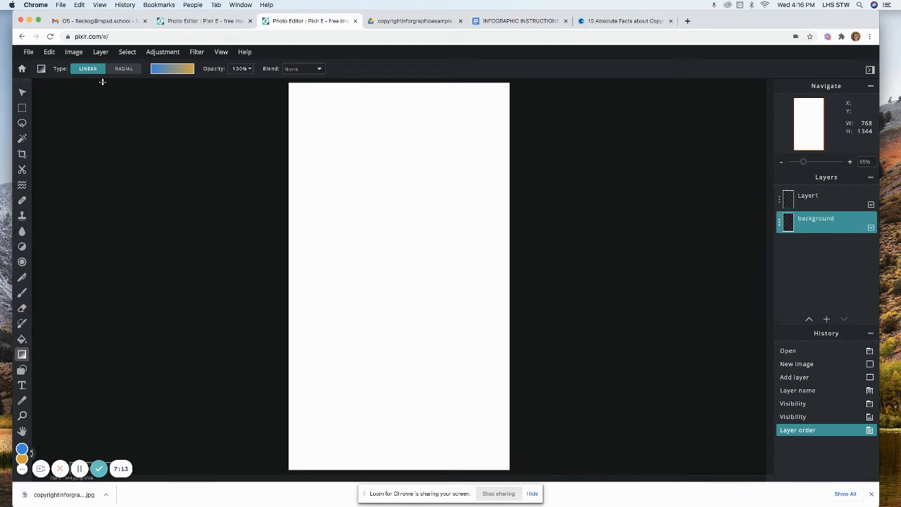
left_click(173, 72)
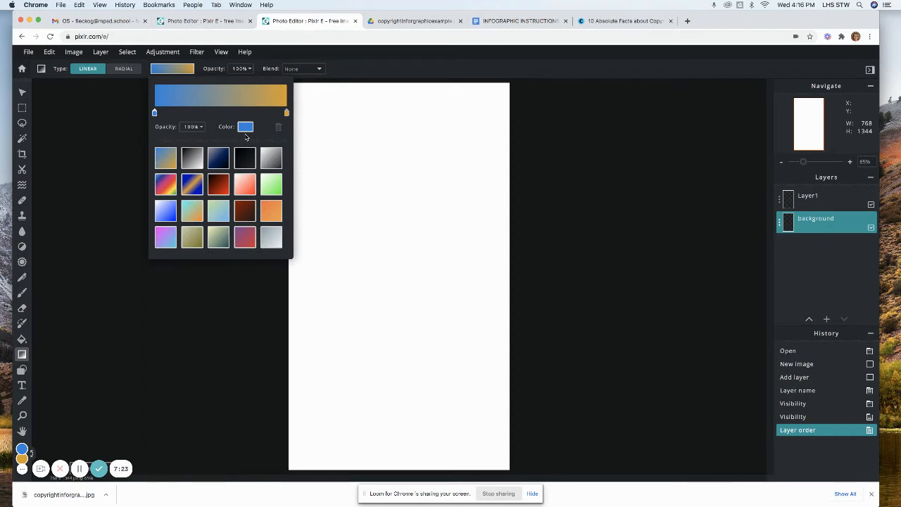
left_click(218, 299)
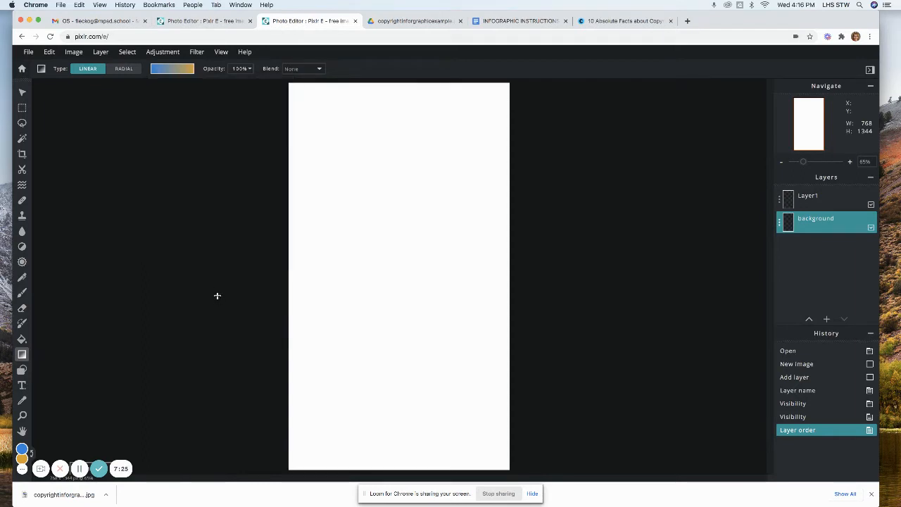
- Change the background color to white #FFFFFF
left_click(22, 458)
left_click(407, 243)
left_click(345, 207)
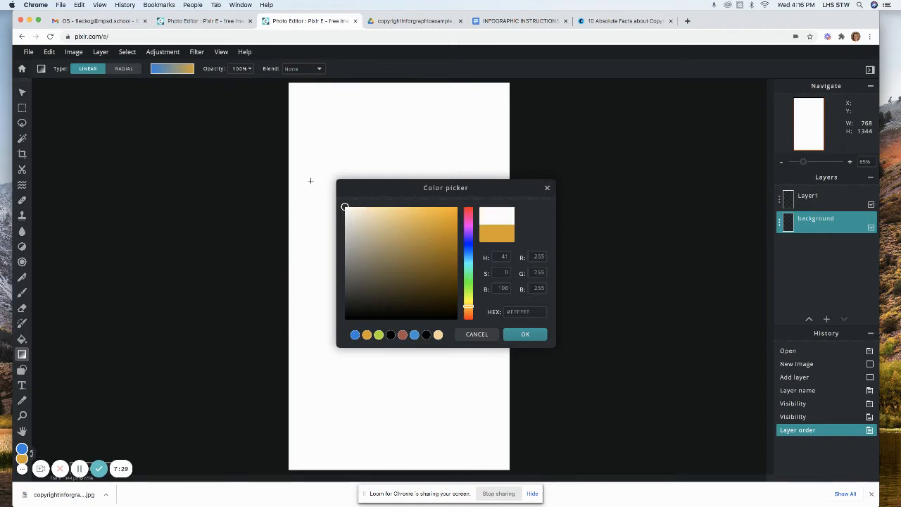
left_click(526, 334)
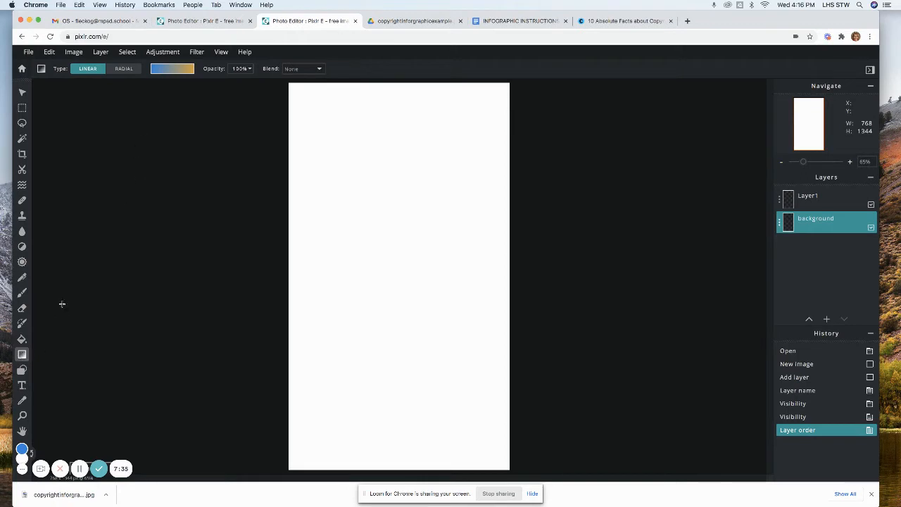
- Fill the background layer with the blue-to-white linear gradient, first horizontally, then redrawn diagonally from the canvas's upper right to its lower left
left_click(175, 71)
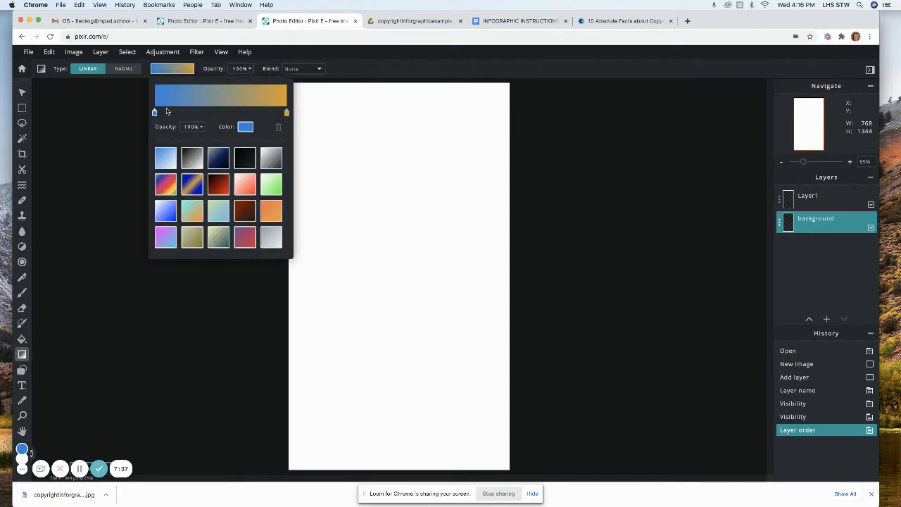
left_click(166, 156)
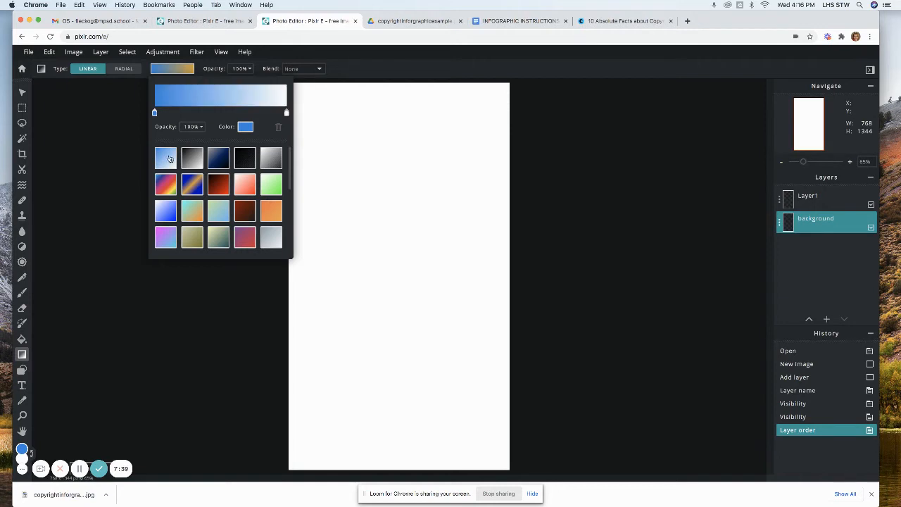
left_click(316, 231)
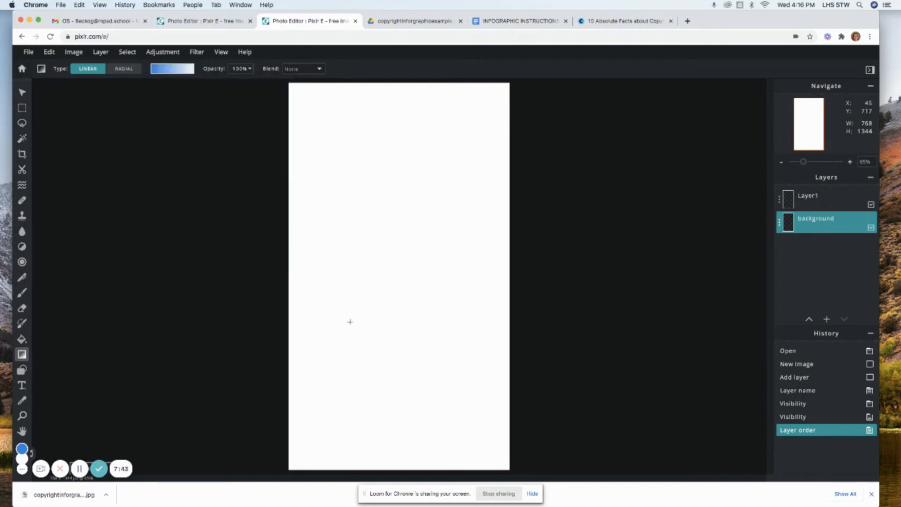
left_click_drag(277, 260, 499, 267)
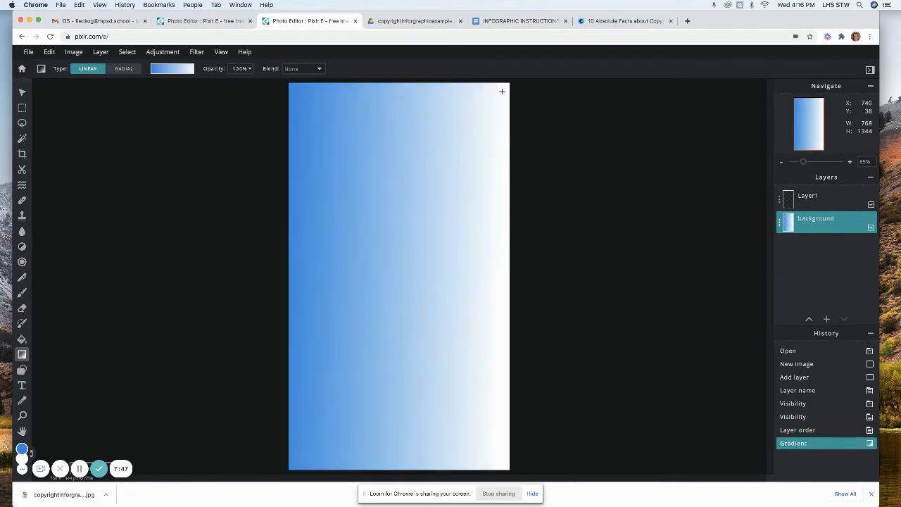
left_click_drag(502, 91, 394, 311)
left_click_drag(453, 181, 342, 402)
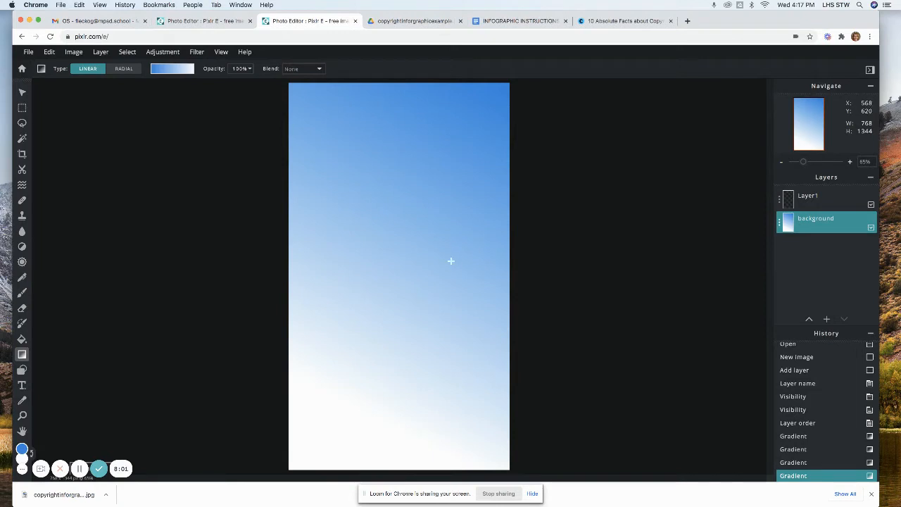
- Rename Layer1 as "circle" and close its layer settings
left_click(813, 198)
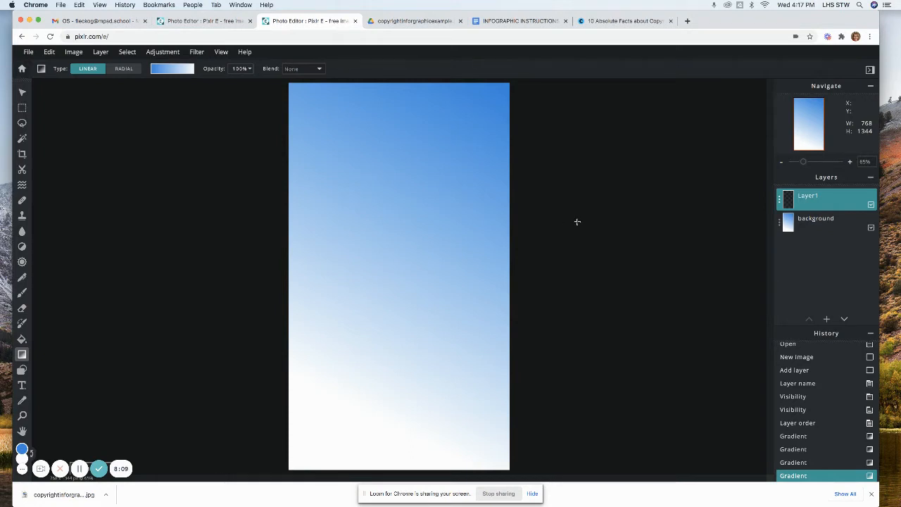
left_click(779, 200)
double_click(720, 203)
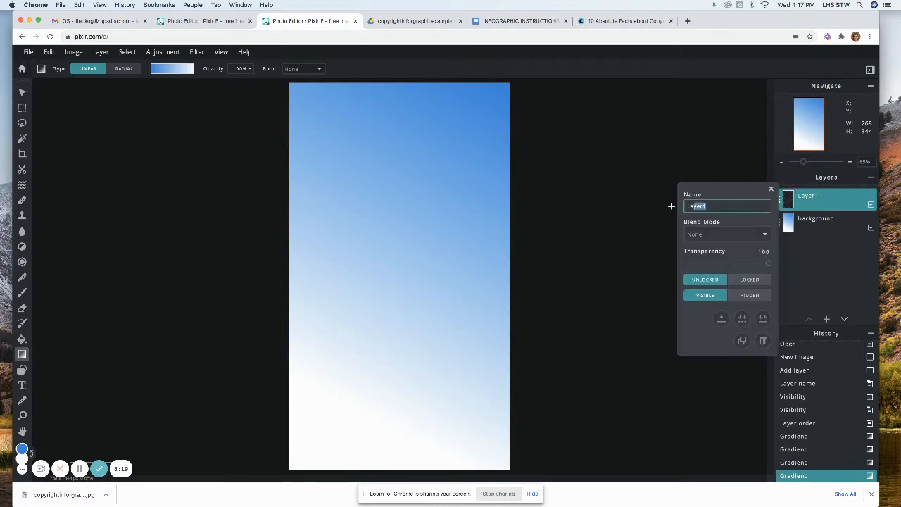
type("circle")
left_click(837, 261)
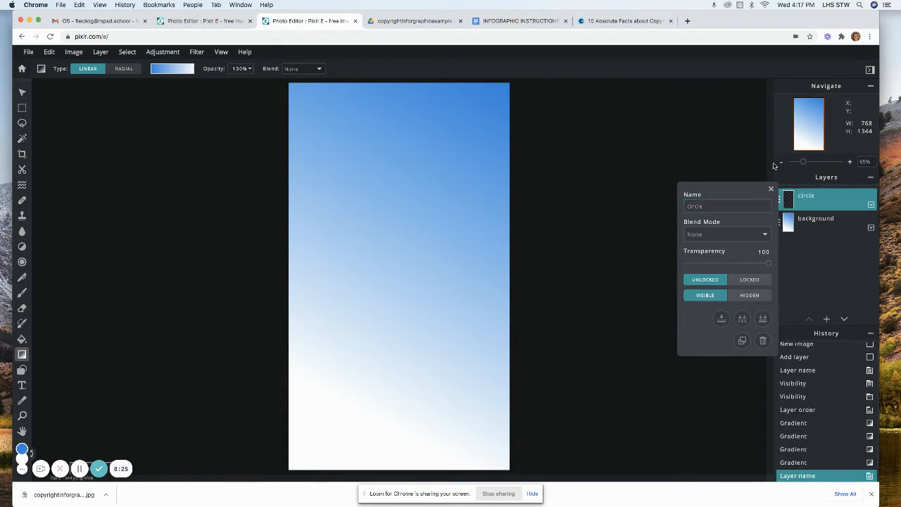
left_click(771, 190)
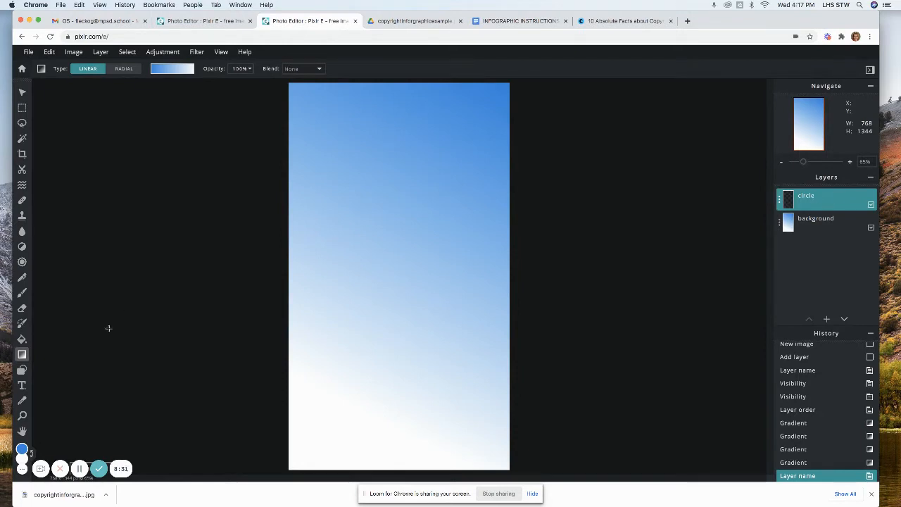
- Set the foreground color to the recently used orange #DFA11C
left_click(22, 449)
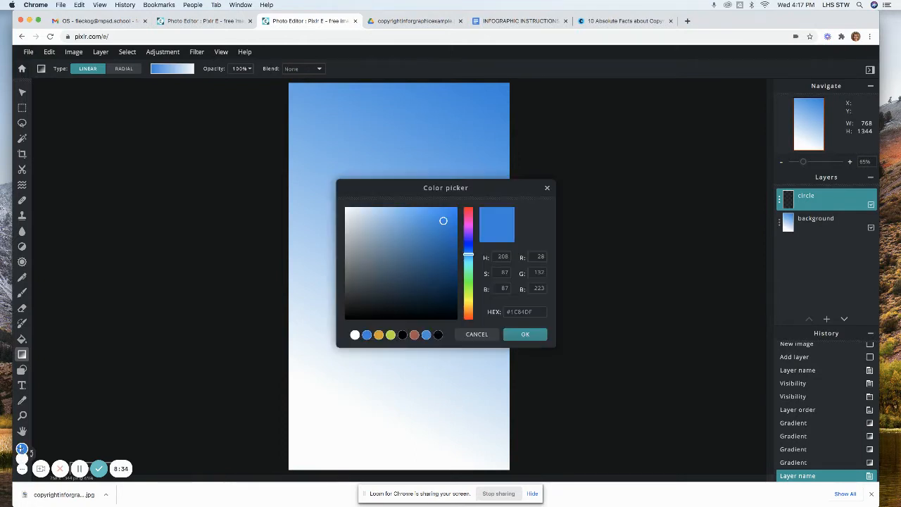
left_click(379, 335)
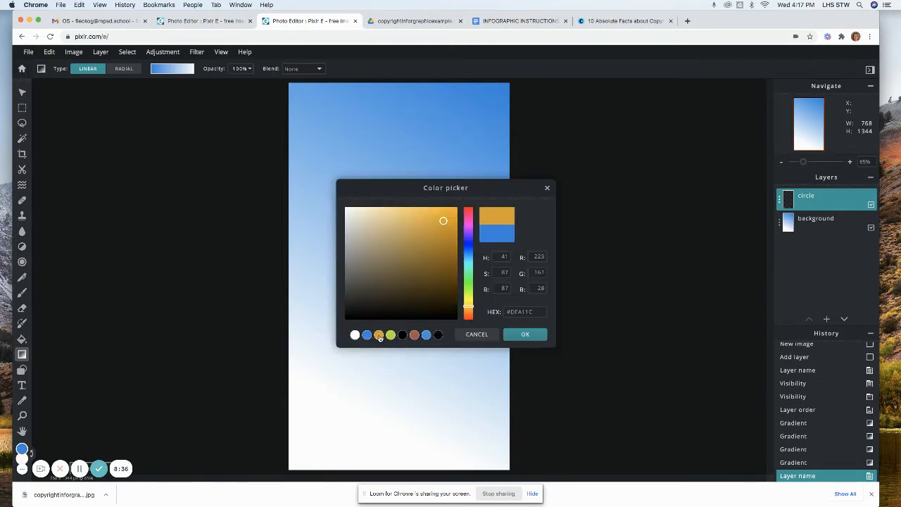
left_click(524, 335)
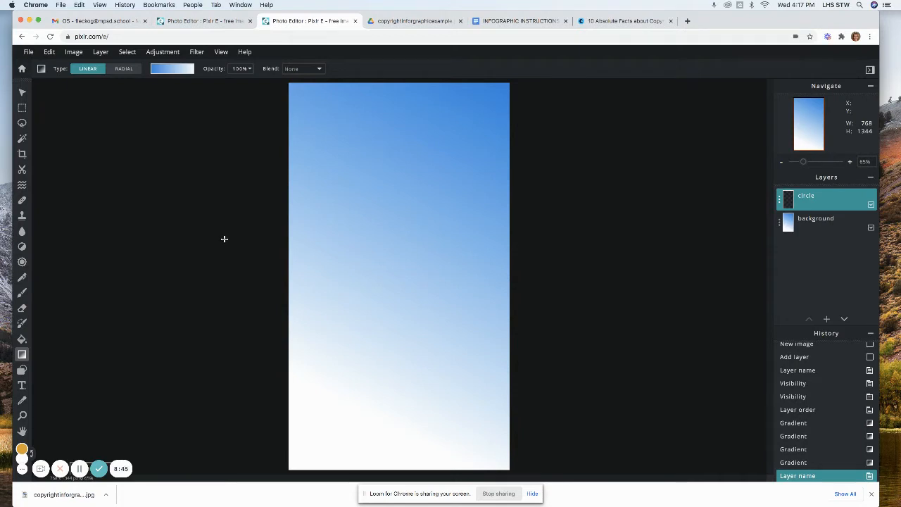
- Draw a white-filled circle with an orange outline of stroke 5 on the circle layer, in the upper middle of the canvas
left_click(21, 371)
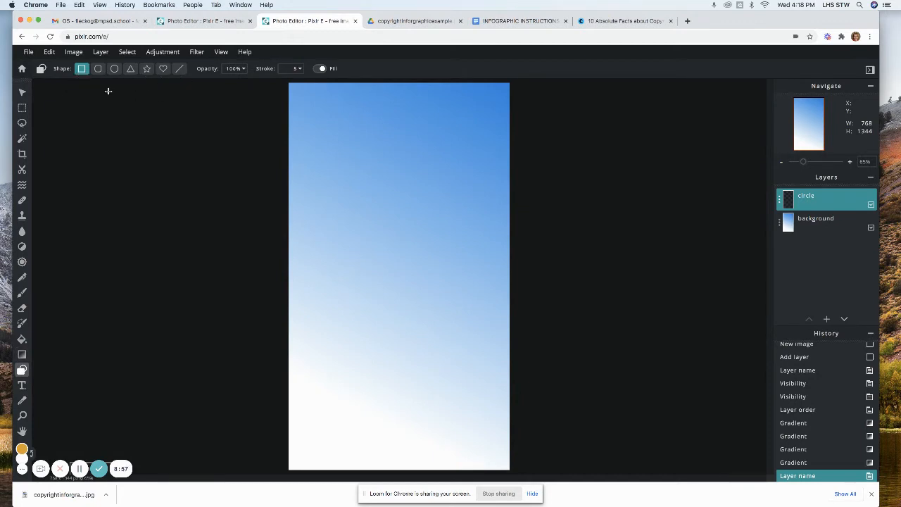
left_click(113, 70)
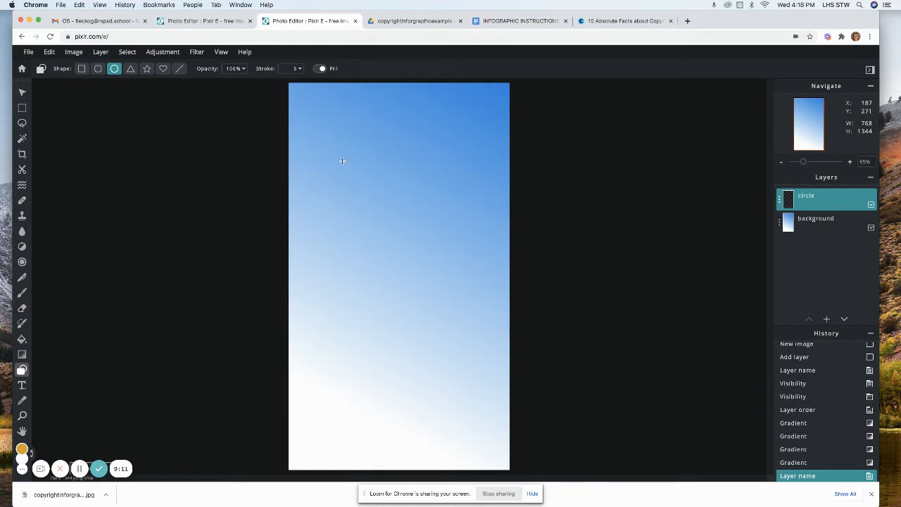
left_click_drag(342, 158, 417, 232)
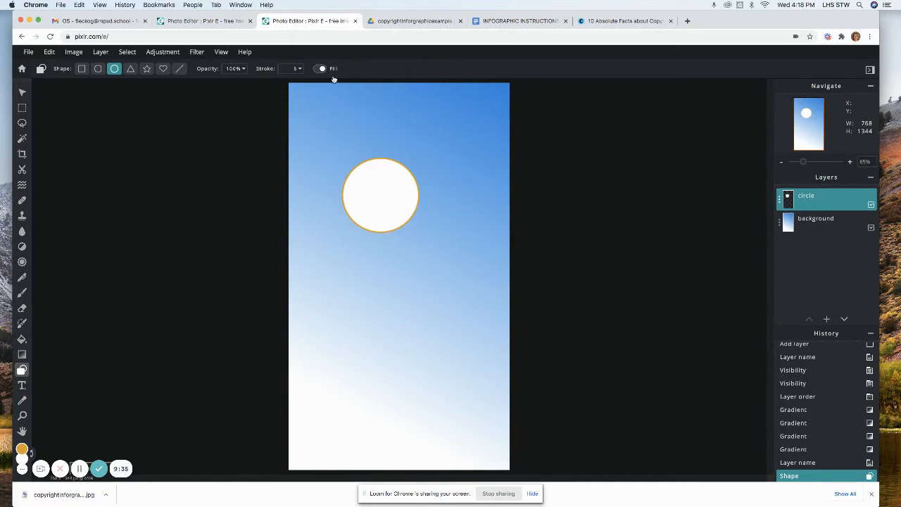
- Undo the white-filled circle and draw an orange-filled one with stroke 0 in the upper middle, using swapped foreground and background colors
key("super+z")
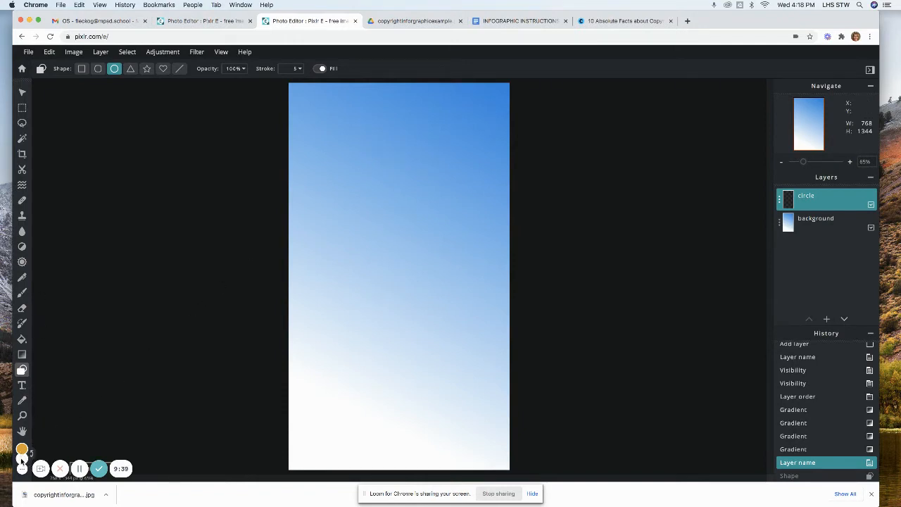
left_click(298, 68)
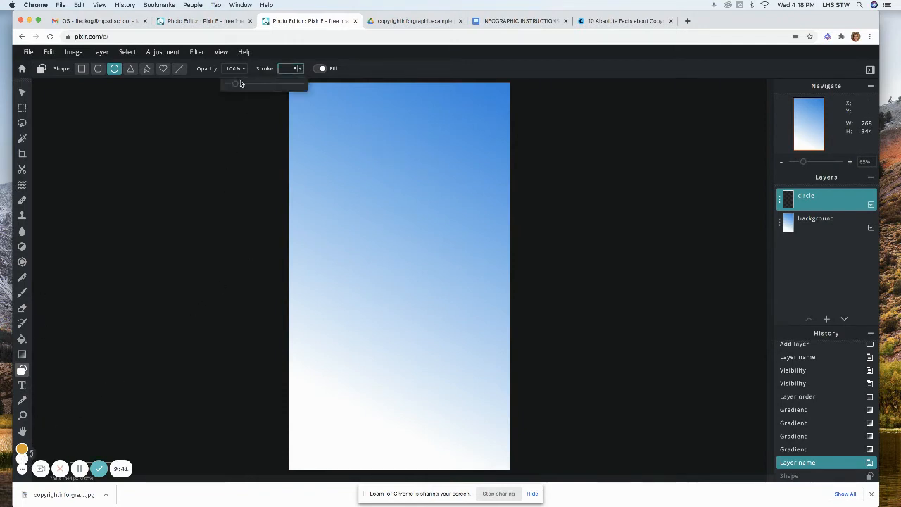
left_click_drag(240, 84, 212, 80)
left_click(371, 70)
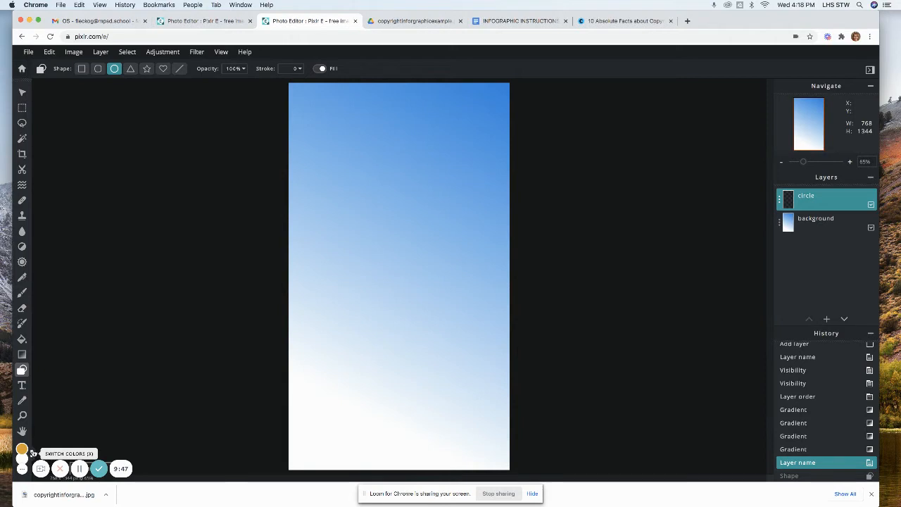
left_click(32, 453)
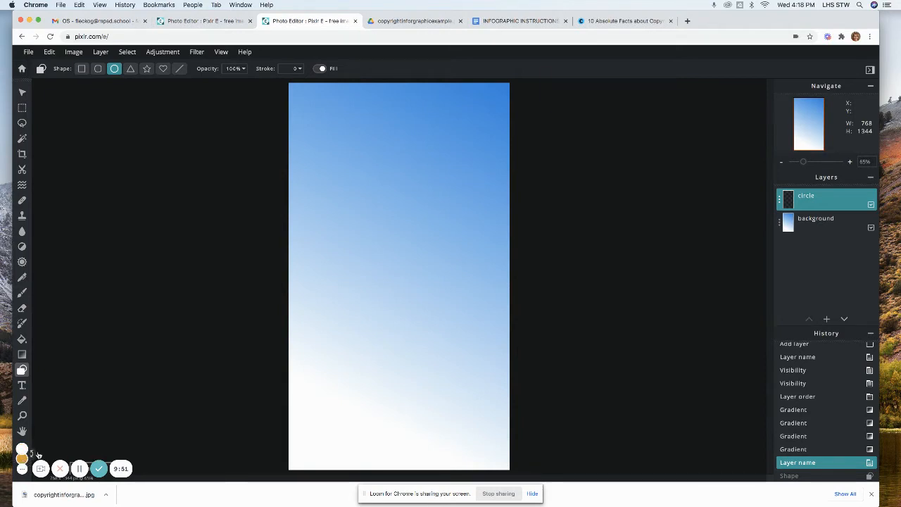
mouse_move(348, 135)
left_mouse_down()
mouse_move(364, 163)
mouse_move(449, 227)
left_mouse_up()
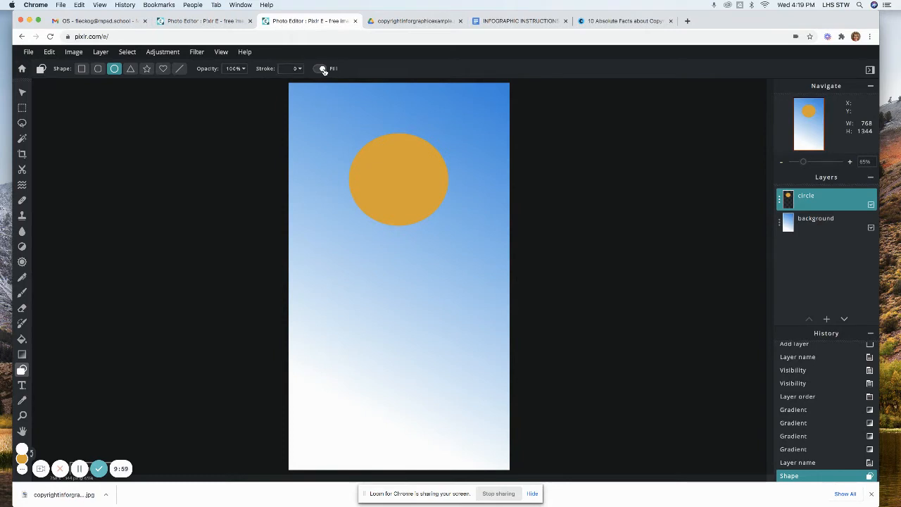
- Draw two more orange-filled circles with white outlines of stroke 9, a large one mid-canvas and a smaller one below it
left_click(294, 68)
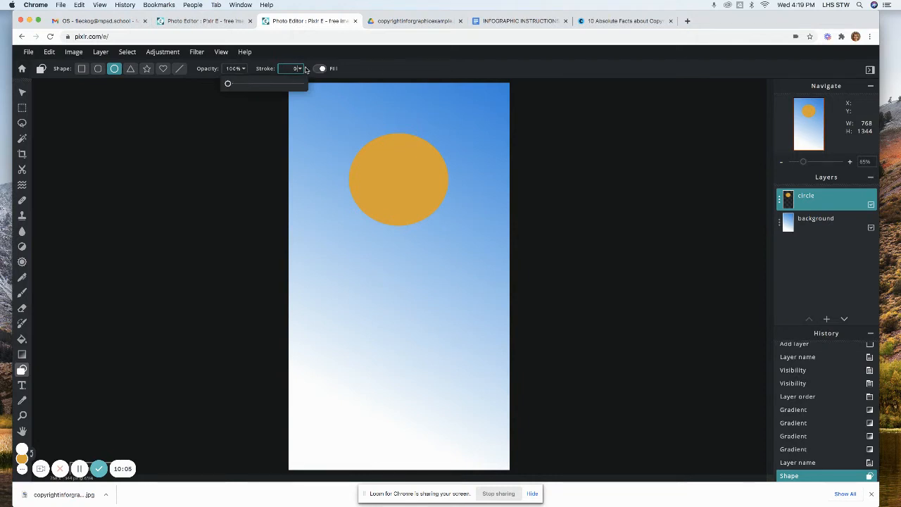
left_click(356, 72)
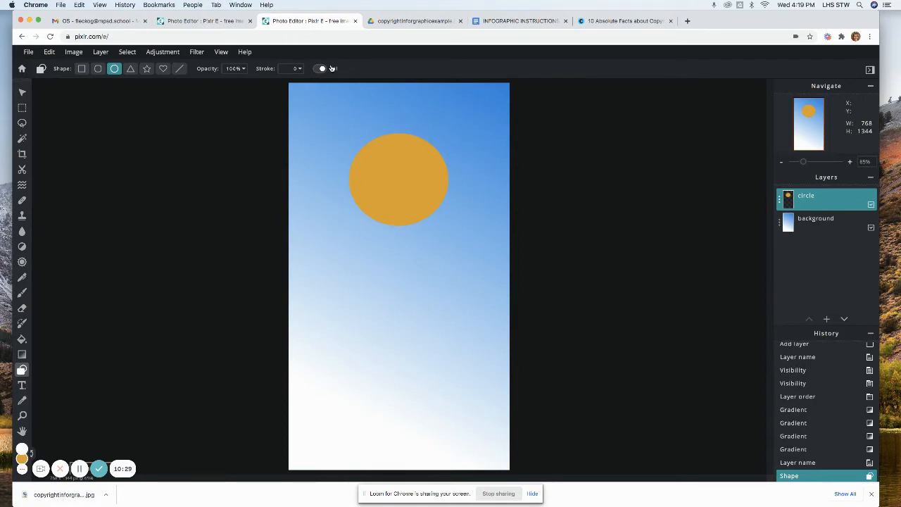
left_click(300, 69)
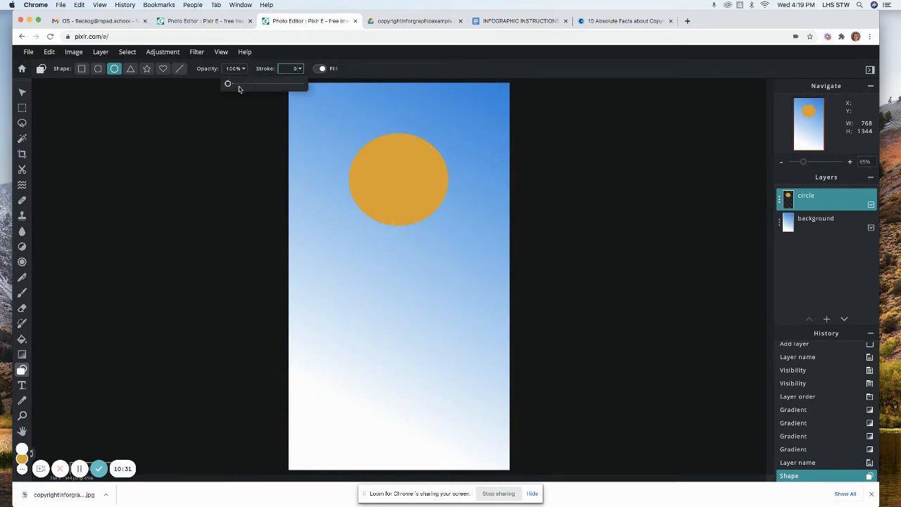
left_click(242, 86)
mouse_move(334, 243)
left_mouse_down()
mouse_move(358, 287)
mouse_move(467, 361)
left_mouse_up()
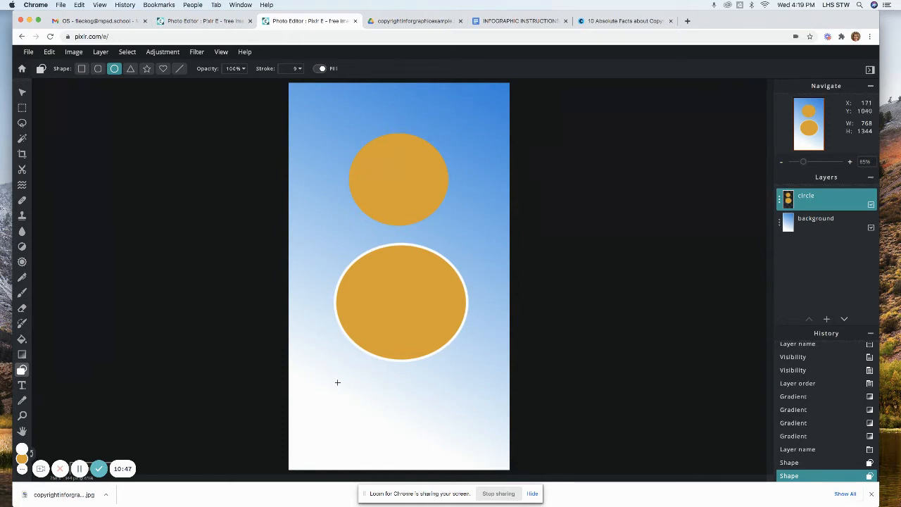
left_click_drag(335, 376, 414, 455)
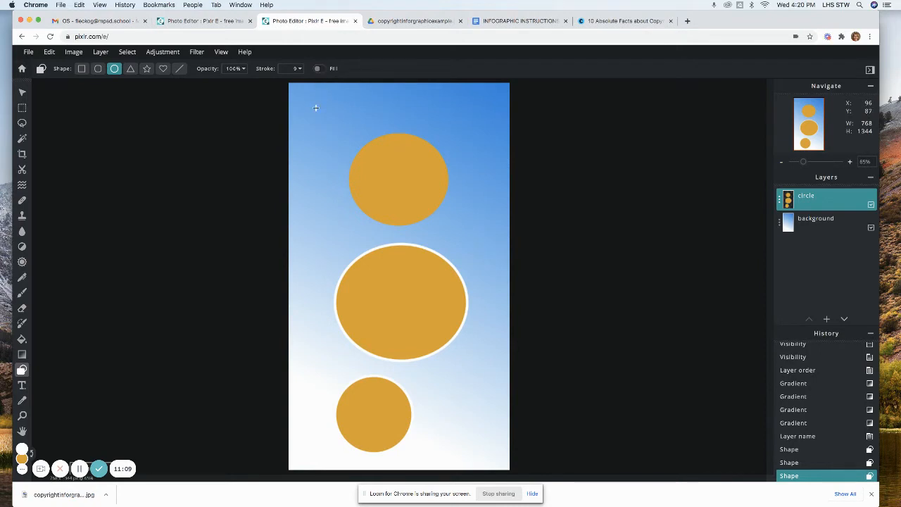
- Draw a wide, unfilled white ellipse with stroke 26 across the upper part of the canvas, overlapping the top circle
left_click(297, 68)
left_click_drag(257, 85, 265, 83)
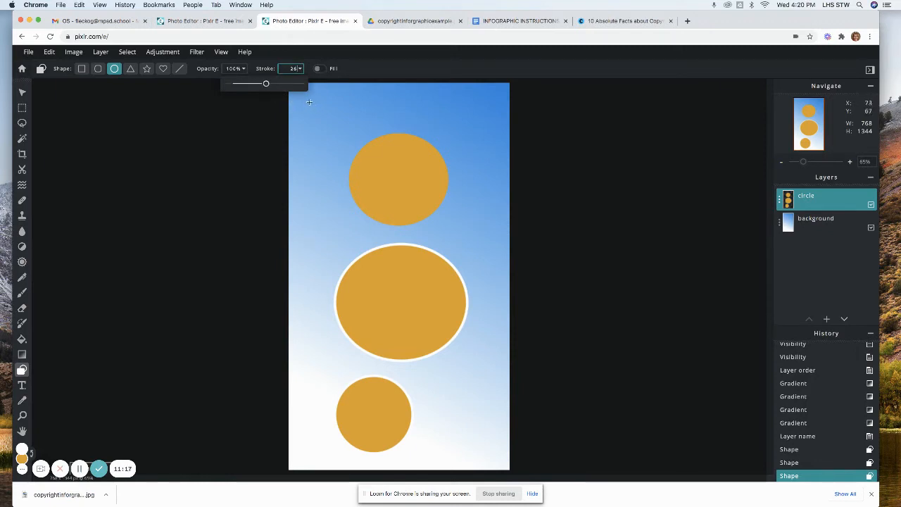
left_click_drag(307, 101, 360, 152)
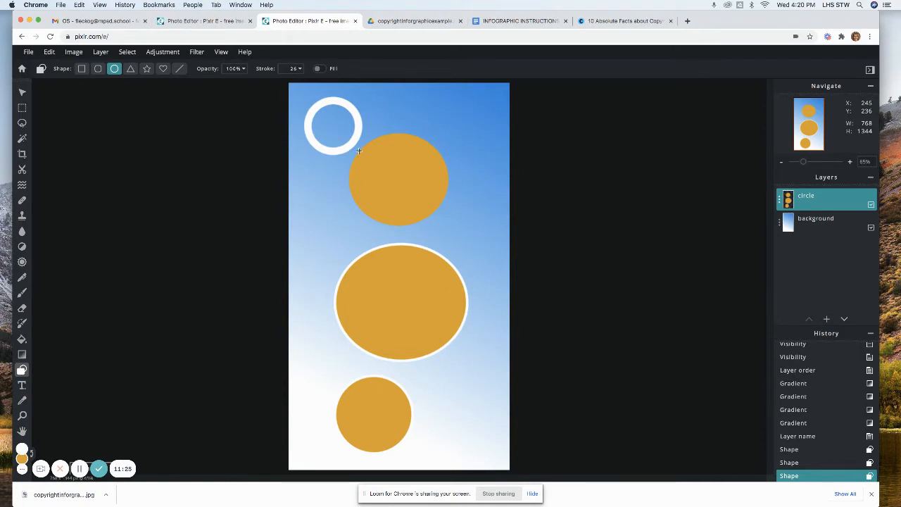
mouse_move(359, 152)
left_mouse_down()
mouse_move(407, 144)
mouse_move(485, 176)
mouse_move(490, 165)
left_mouse_up()
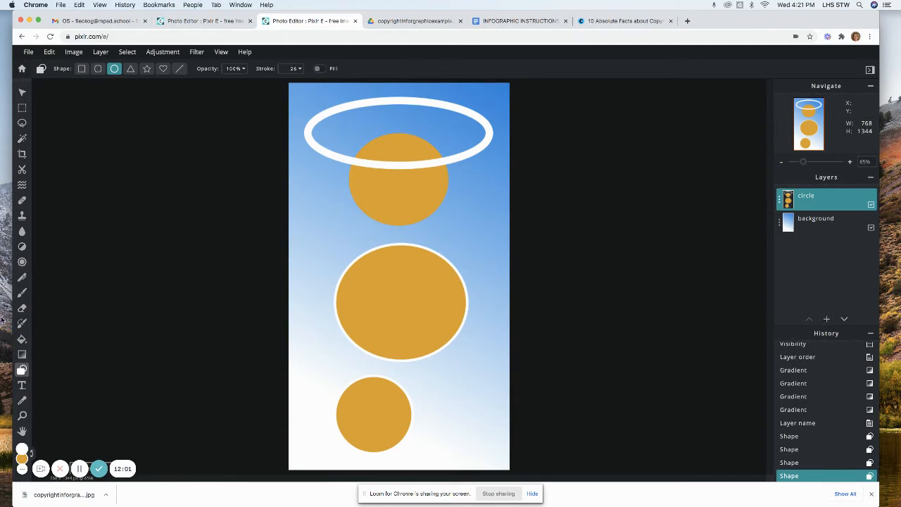
- Add a new text layer with the placeholder text and set its color to black
left_click(22, 386)
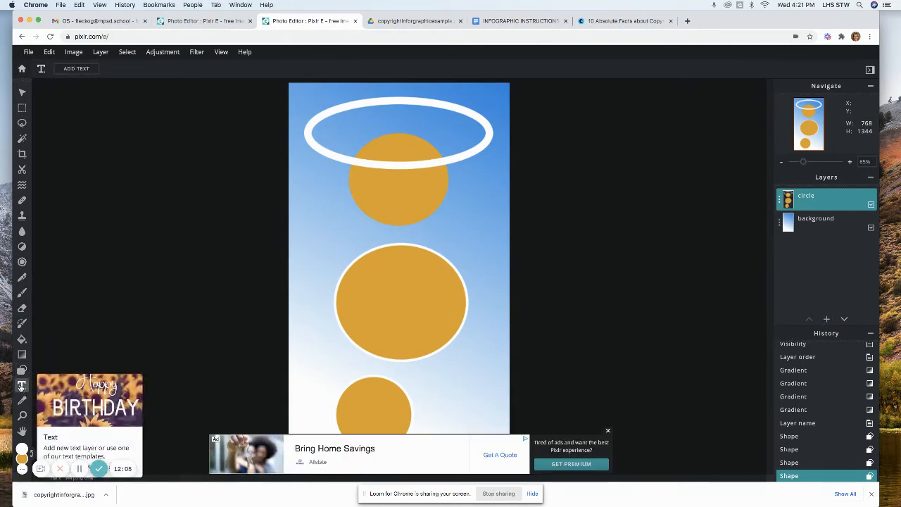
left_click(76, 69)
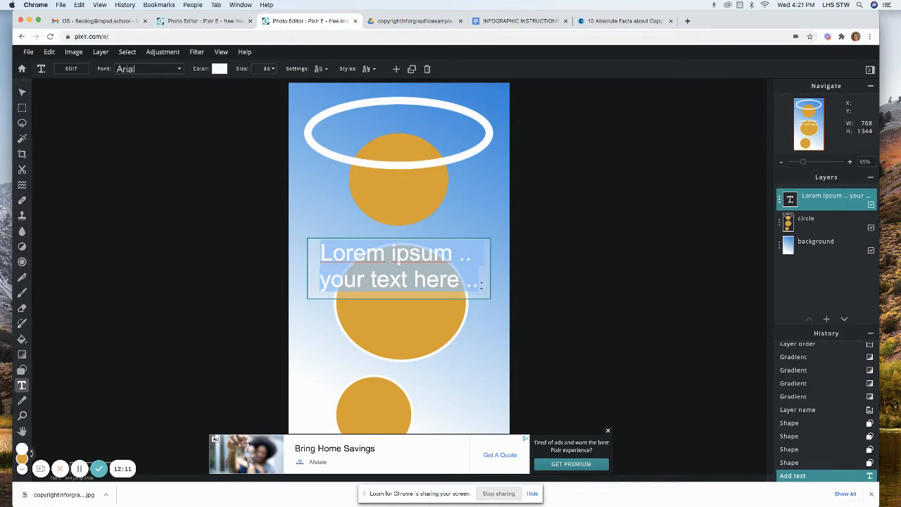
left_click(219, 69)
mouse_move(390, 209)
left_mouse_down()
mouse_move(369, 288)
mouse_move(345, 319)
left_mouse_up()
left_click(525, 334)
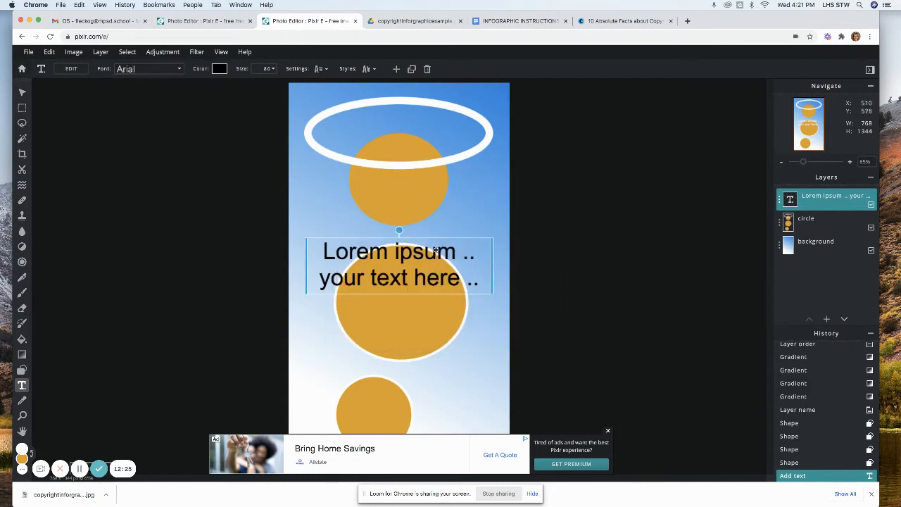
- Set the placeholder text's font to Amaranth
double_click(465, 280)
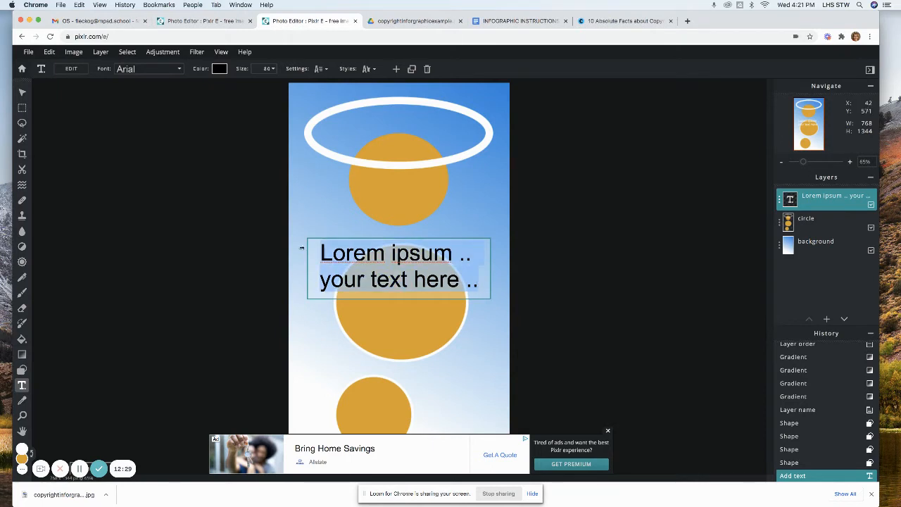
left_click(181, 70)
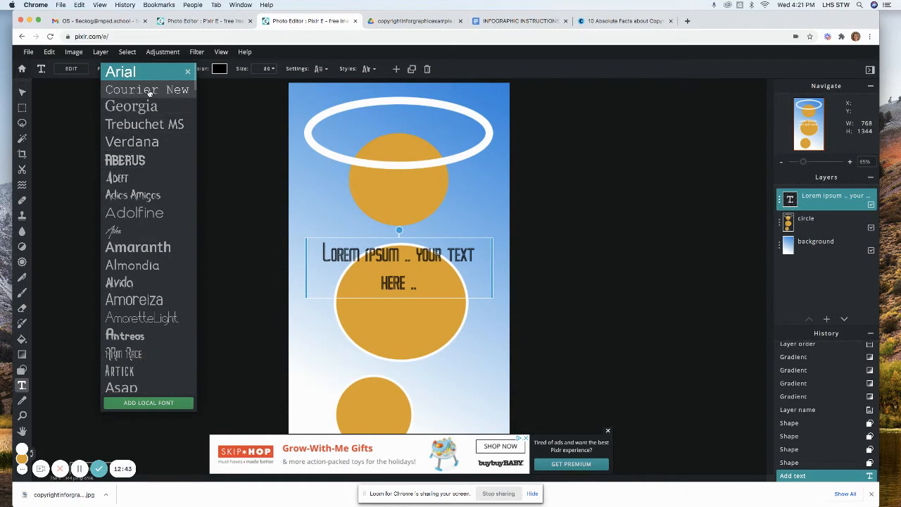
left_click(148, 250)
- Change the placeholder text's font to Arm Race
left_click(432, 268)
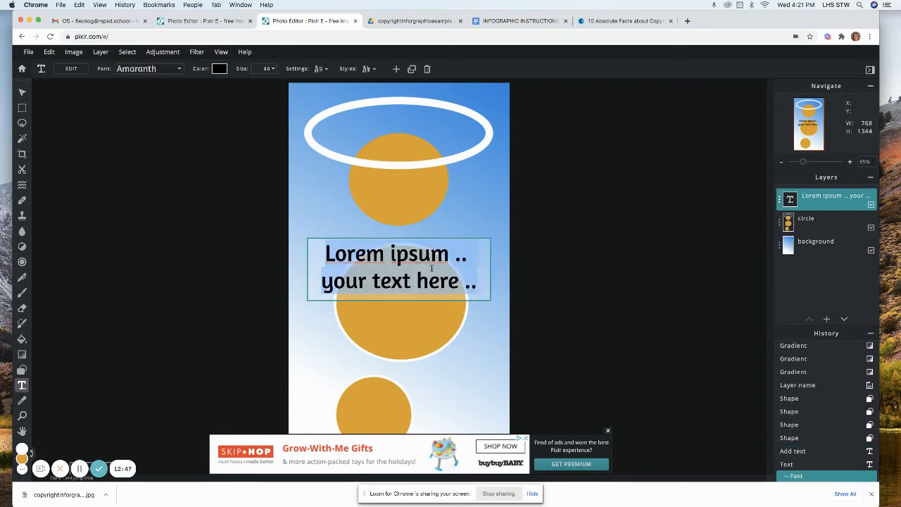
left_click_drag(476, 287, 287, 254)
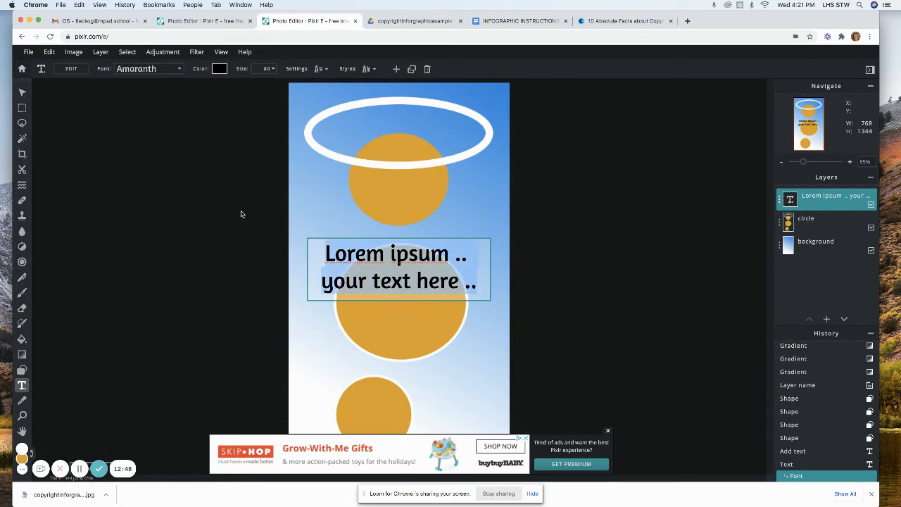
left_click(148, 69)
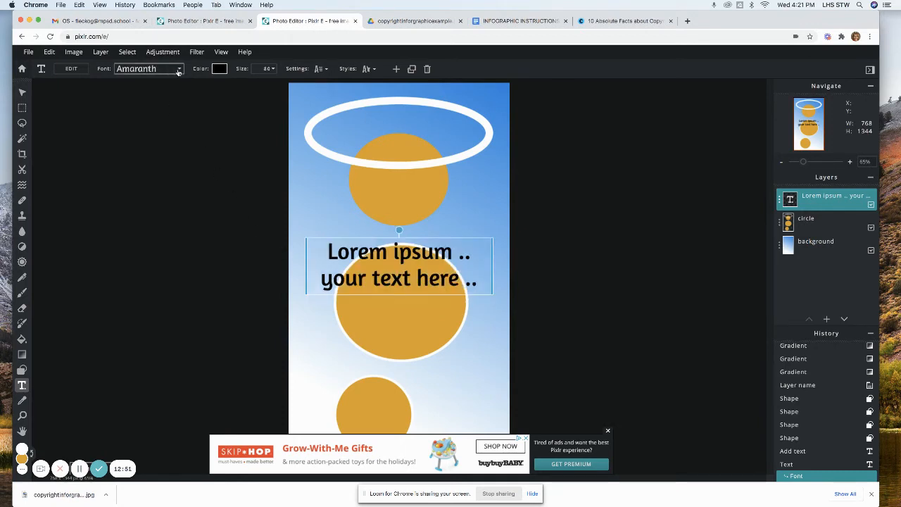
left_click(179, 69)
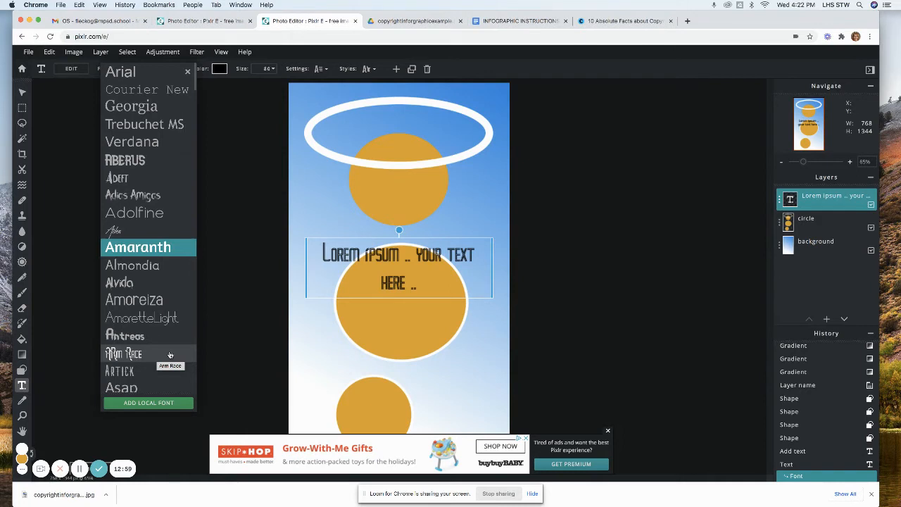
left_click(169, 355)
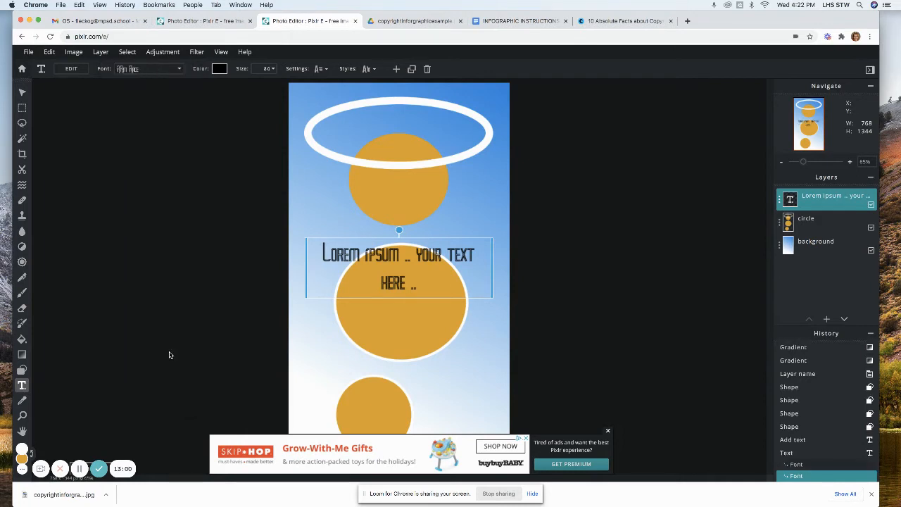
- Replace the placeholder text with "Copyright!"
double_click(425, 281)
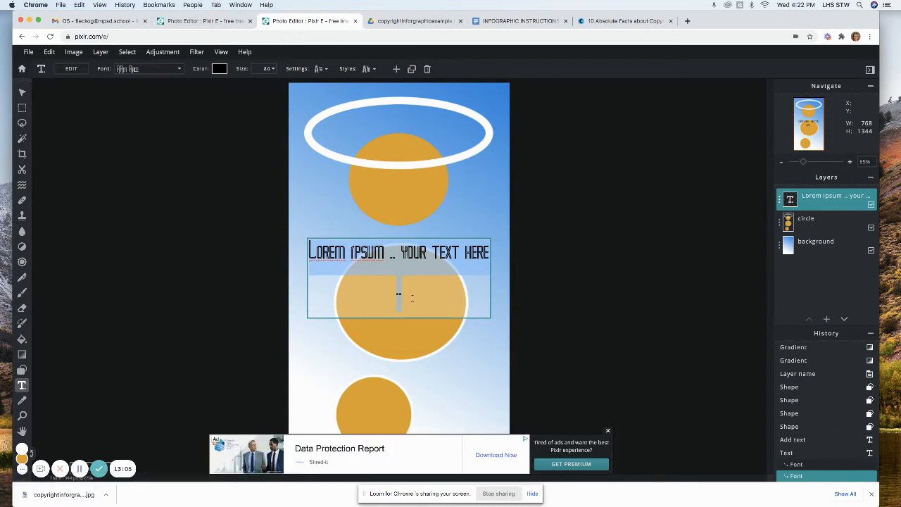
key("BackSpace")
type("Coop")
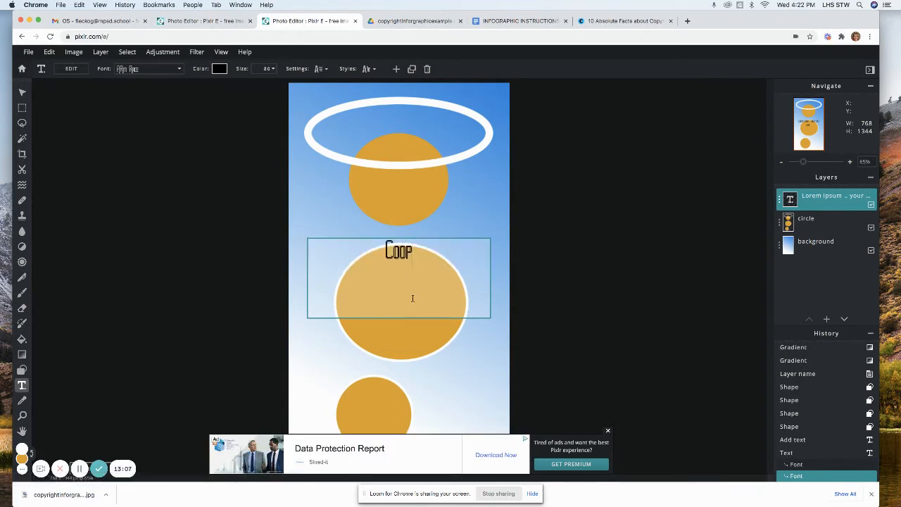
key("BackSpace")
key("BackSpace")
type("p")
key("BackSpace")
key("BackSpace")
type("opyright")
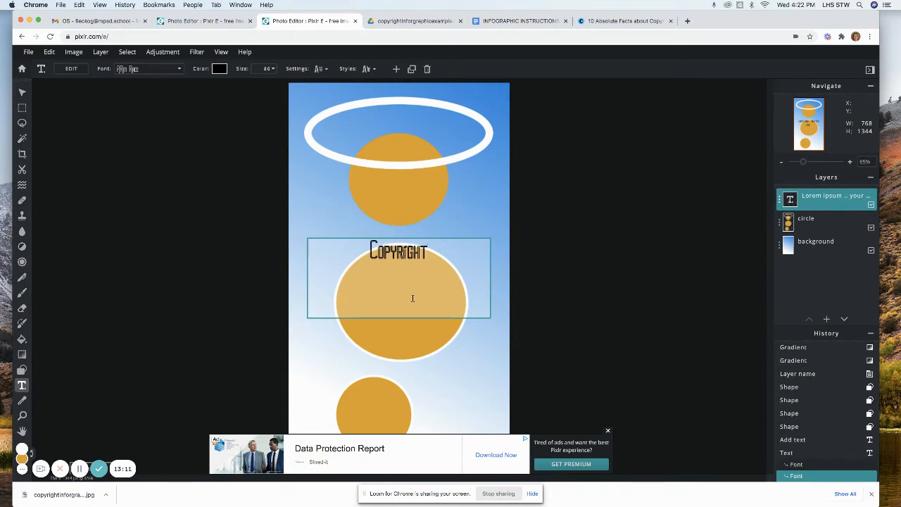
type("!")
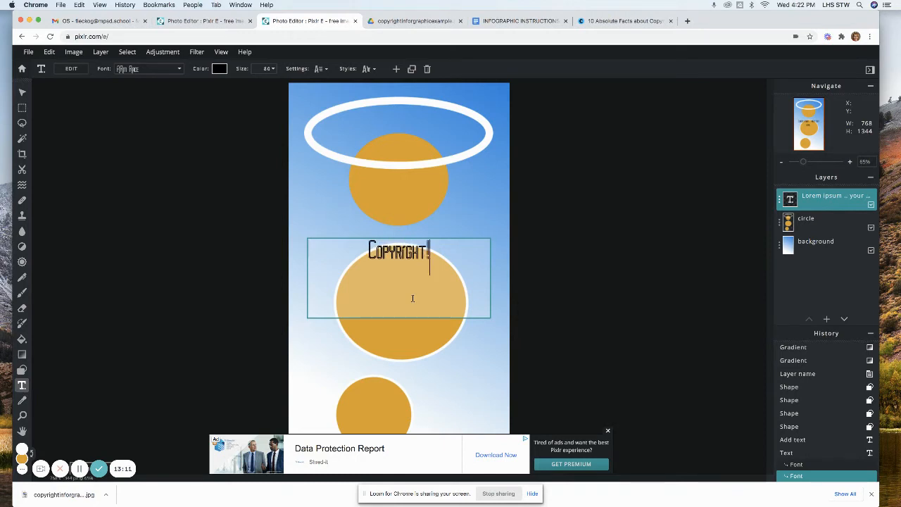
- Move the "Copyright!" text down to the middle of the large orange circle and narrow its text box to a width of 624
left_click(21, 92)
left_click_drag(427, 254, 426, 306)
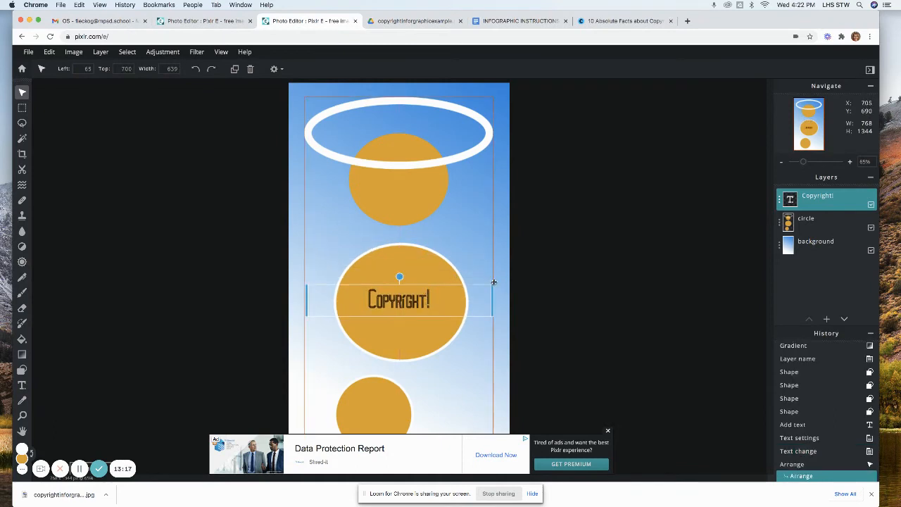
left_click_drag(493, 284, 486, 288)
left_click(402, 290)
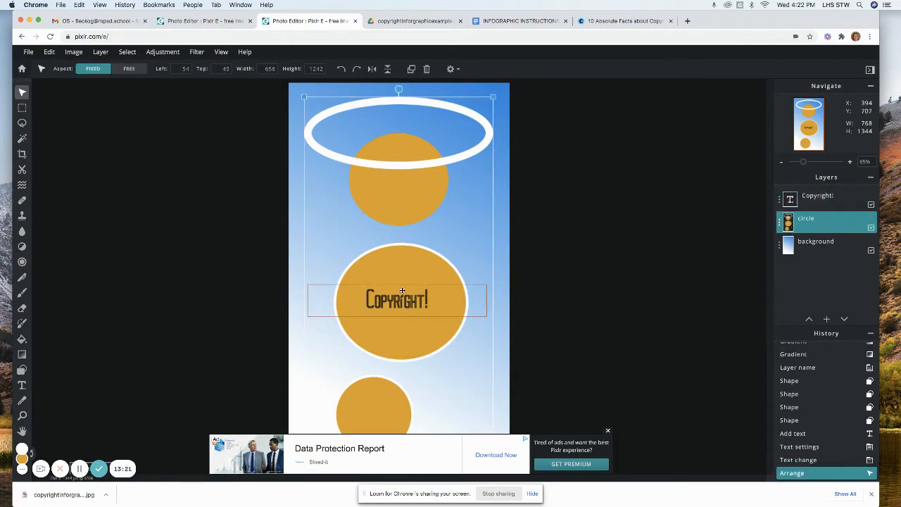
left_click(402, 290)
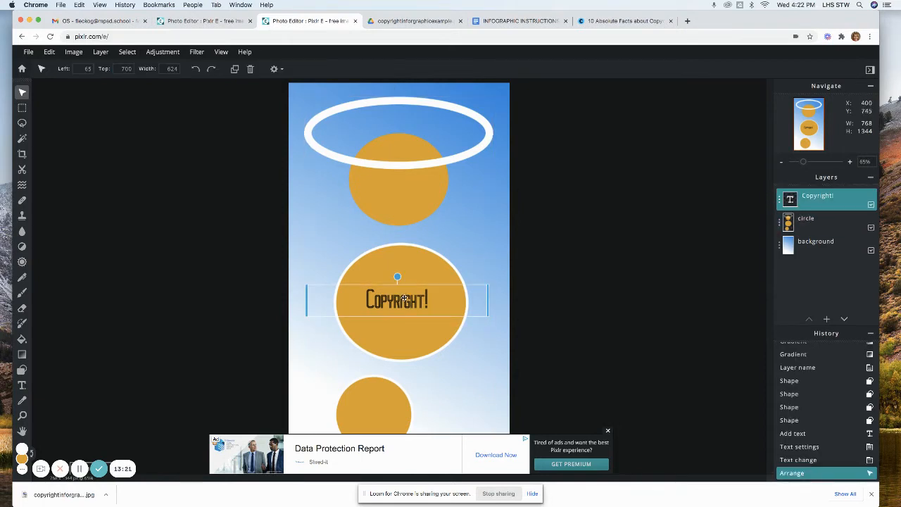
- Enlarge the "Copyright!" text to size 155
left_click(21, 386)
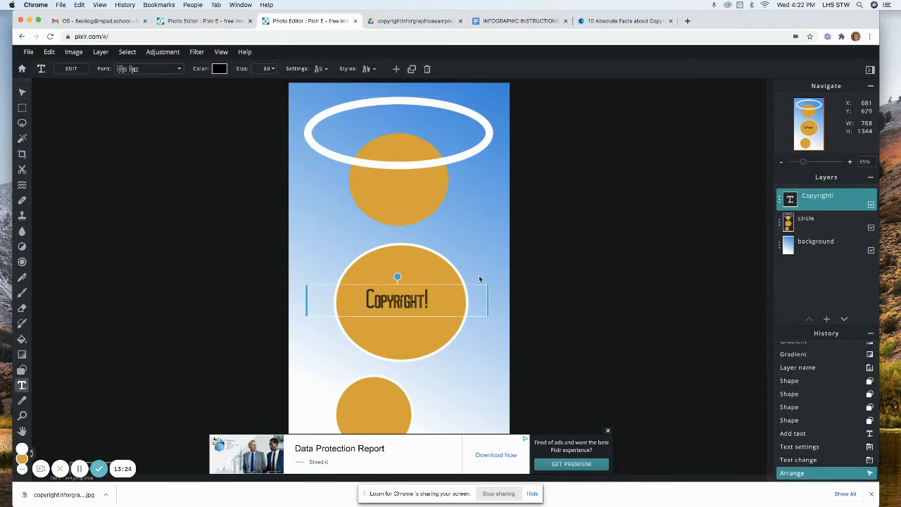
left_click(398, 295)
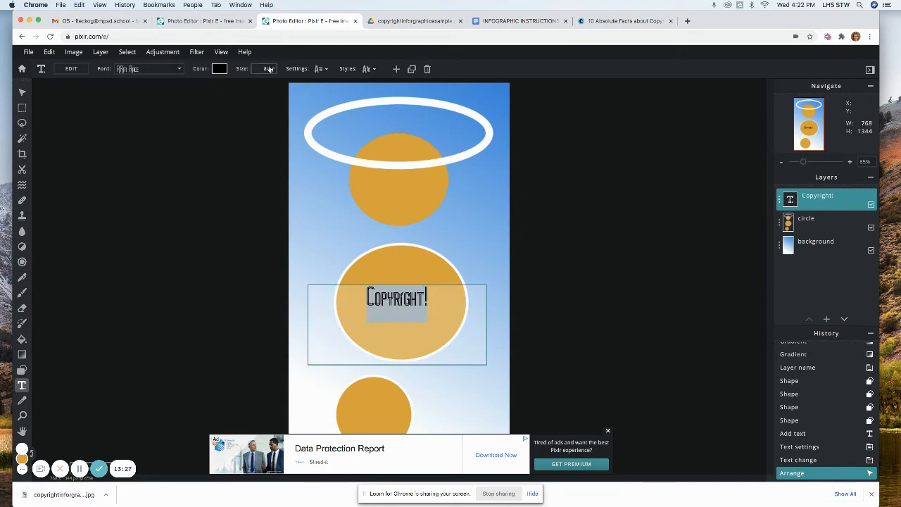
left_click(253, 152)
left_click(268, 68)
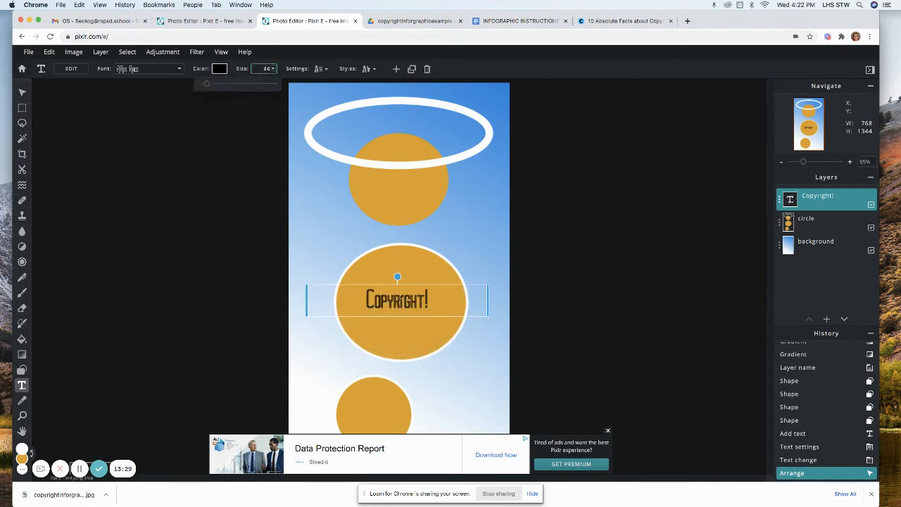
left_click(258, 84)
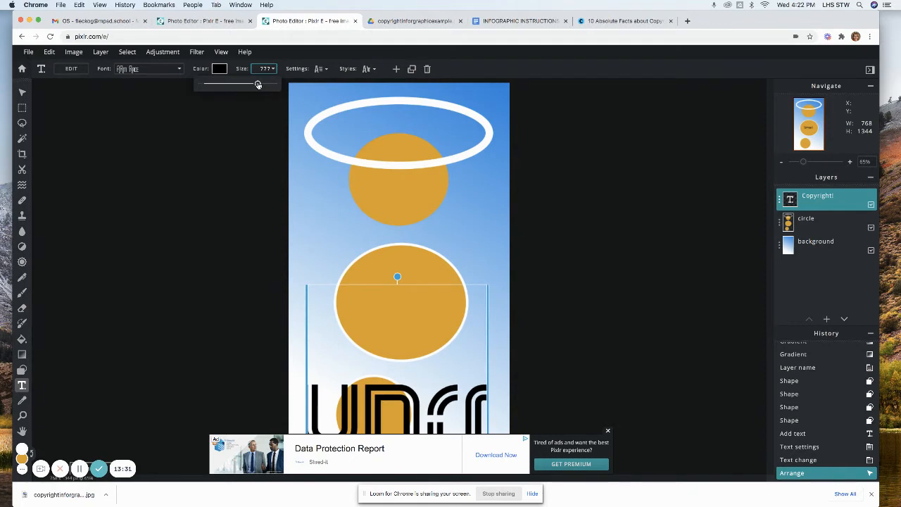
left_click_drag(258, 84, 212, 85)
key("v")
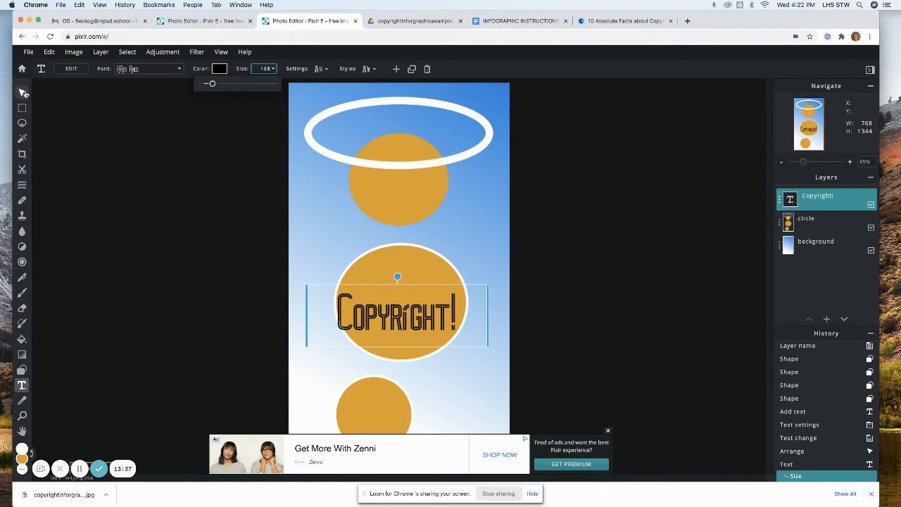
- Move the "Copyright!" text slightly up so it sits centred in the large orange circle
left_click_drag(415, 285, 419, 275)
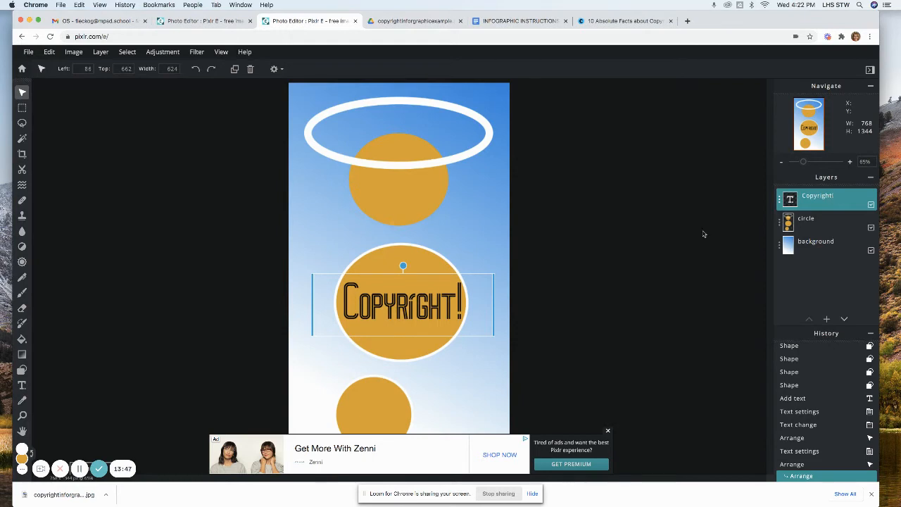
- Hide the background layer and merge the visible "Copyright!" and circle layers into one
left_click(478, 227)
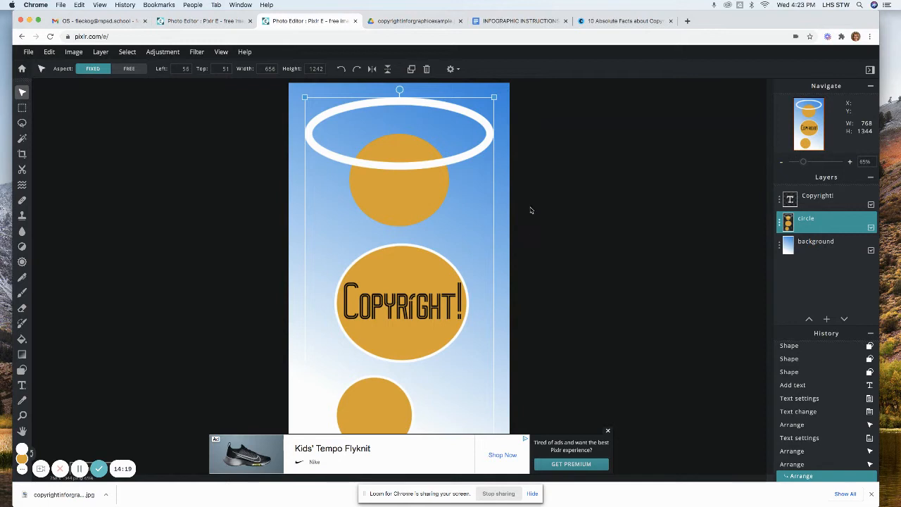
left_click(101, 52)
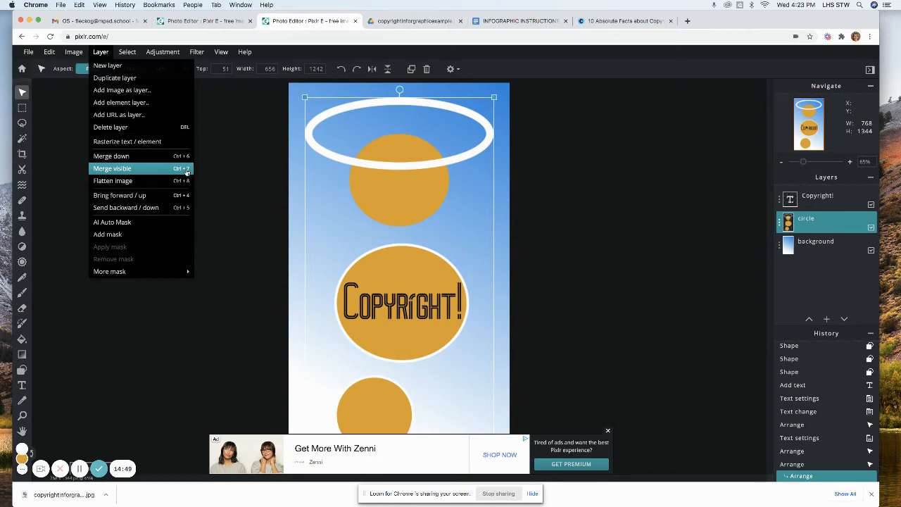
left_click(871, 251)
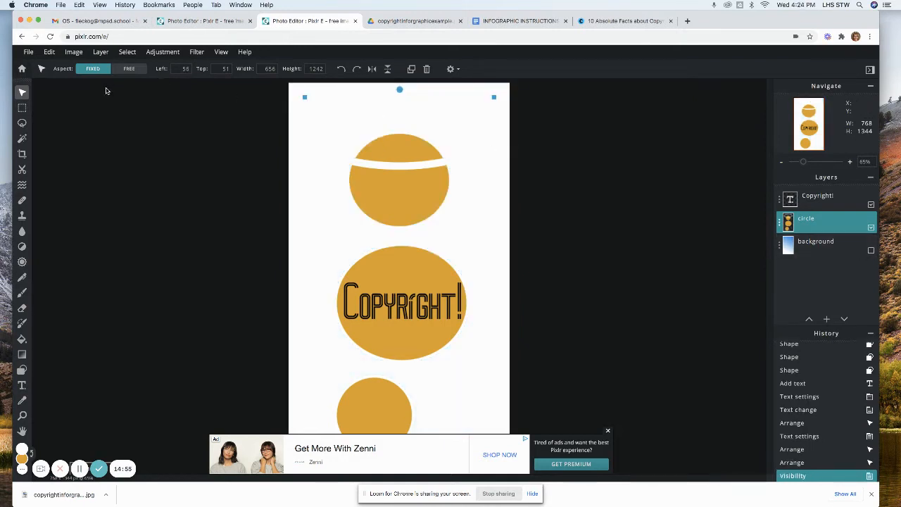
left_click(101, 54)
left_click(102, 53)
left_click(101, 53)
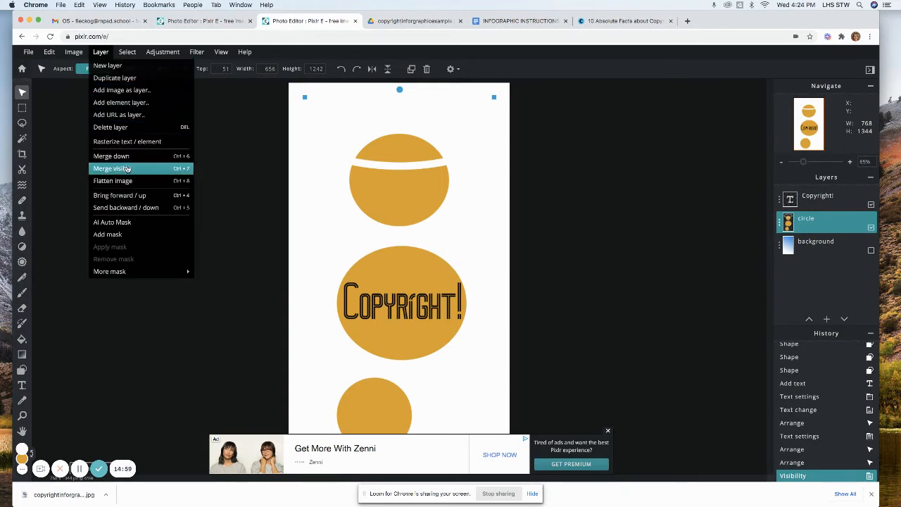
left_click(126, 169)
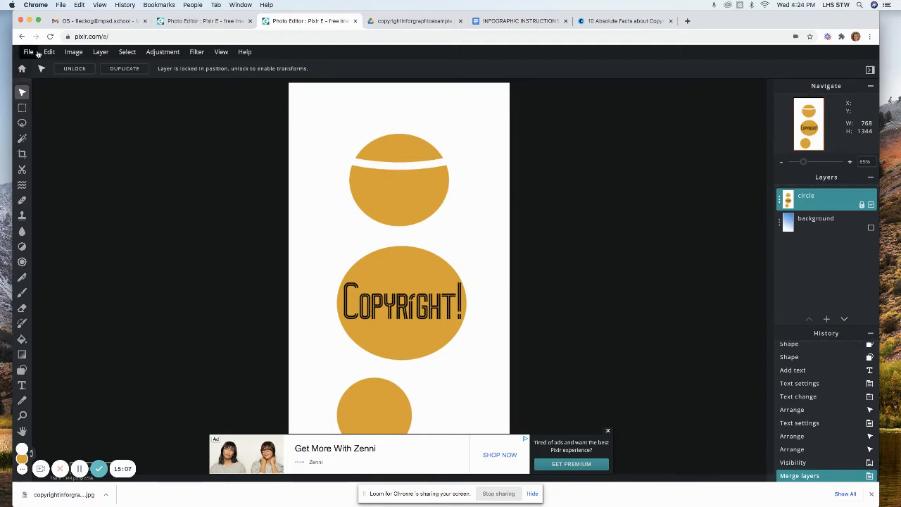
- Turn the background layer's visibility on beneath the merged circle layer, and hide it again
left_click(408, 169)
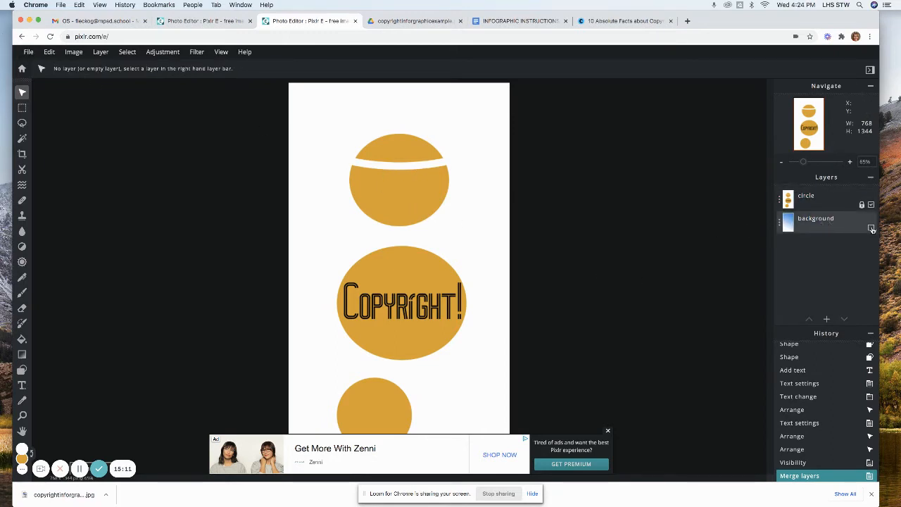
left_click(811, 227)
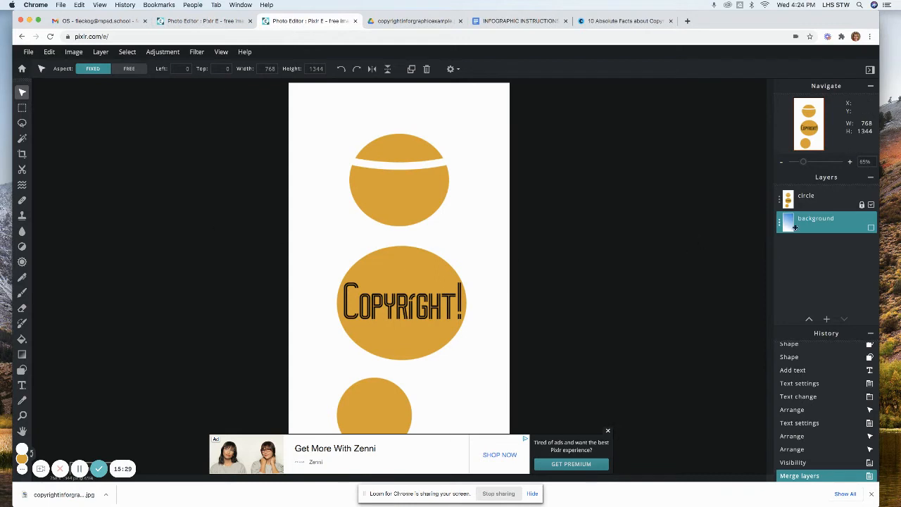
left_click(871, 228)
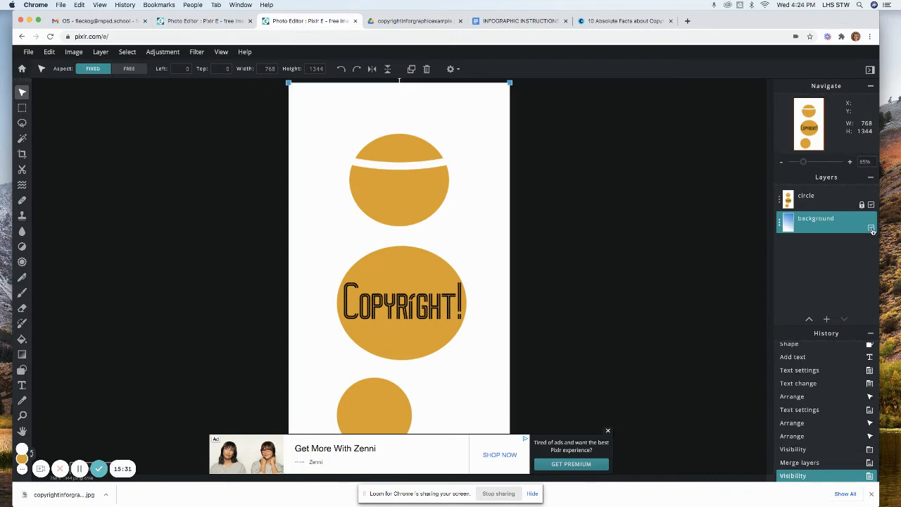
left_click(871, 229)
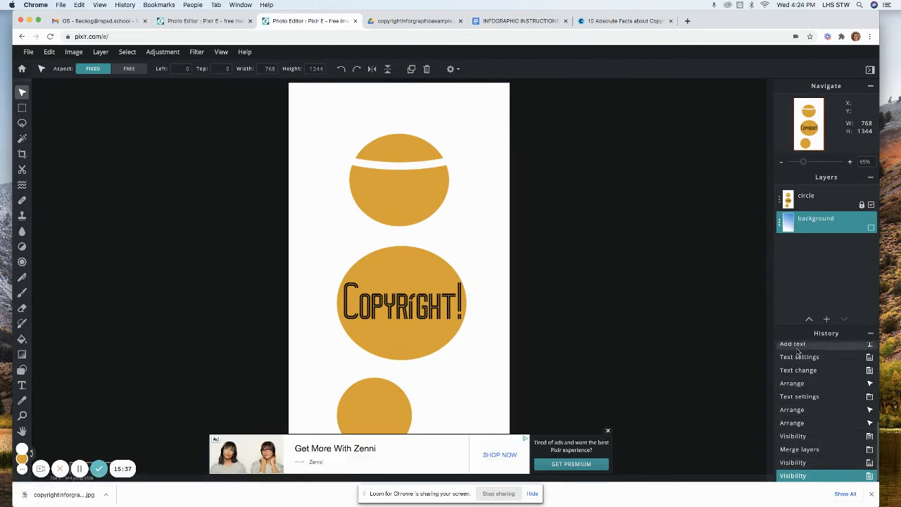
- Revert the document history to the move that centred the "Copyright!" text, undoing the layer merge and visibility changes
scroll(798, 352, "up", 3)
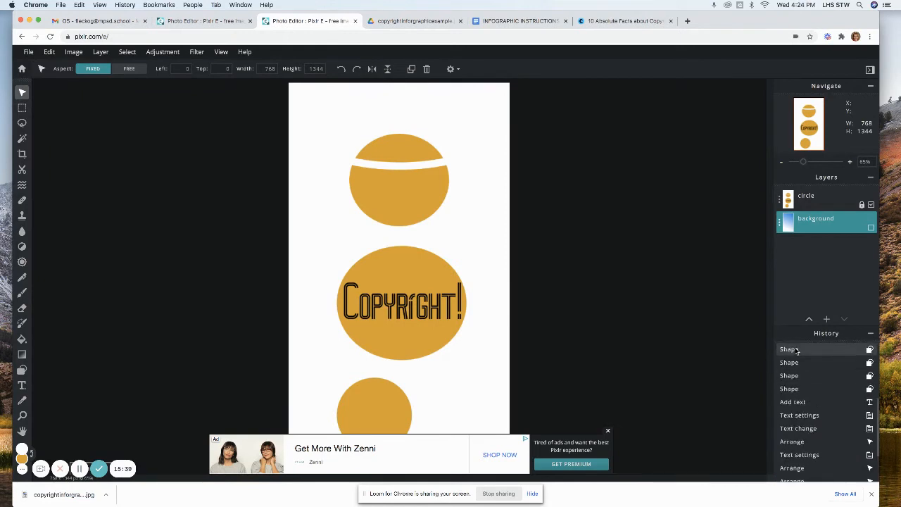
scroll(795, 350, "up", 5)
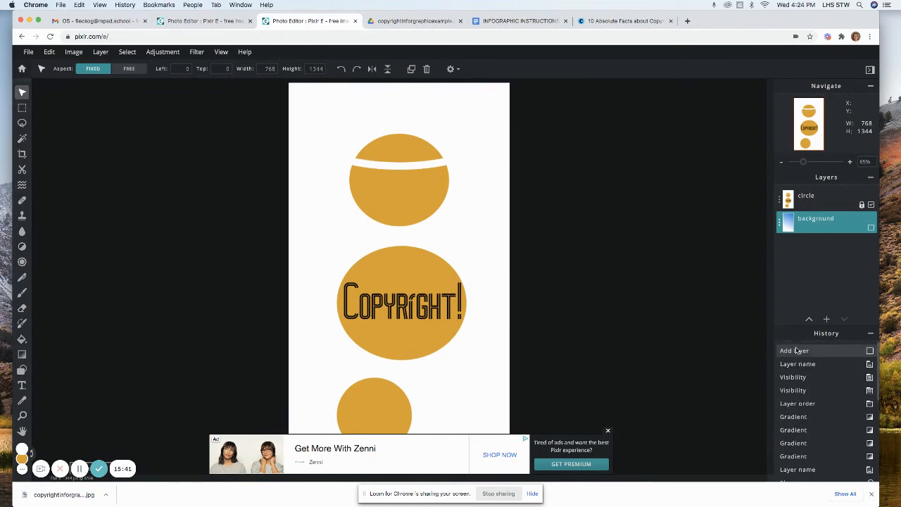
scroll(797, 350, "down", 4)
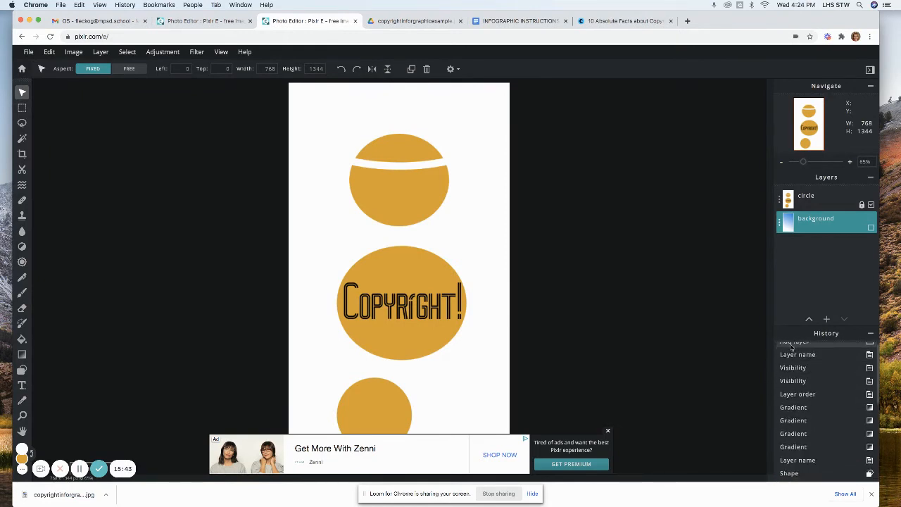
scroll(789, 350, "down", 5)
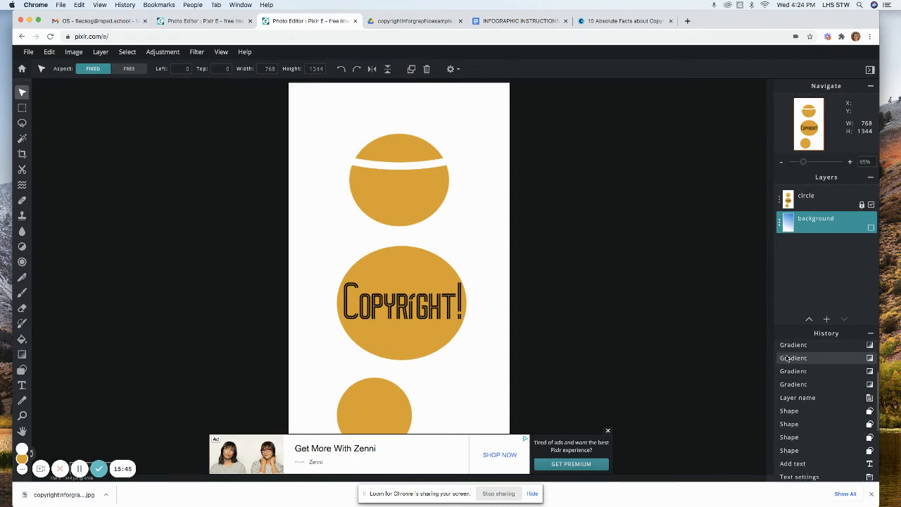
scroll(810, 394, "down", 5)
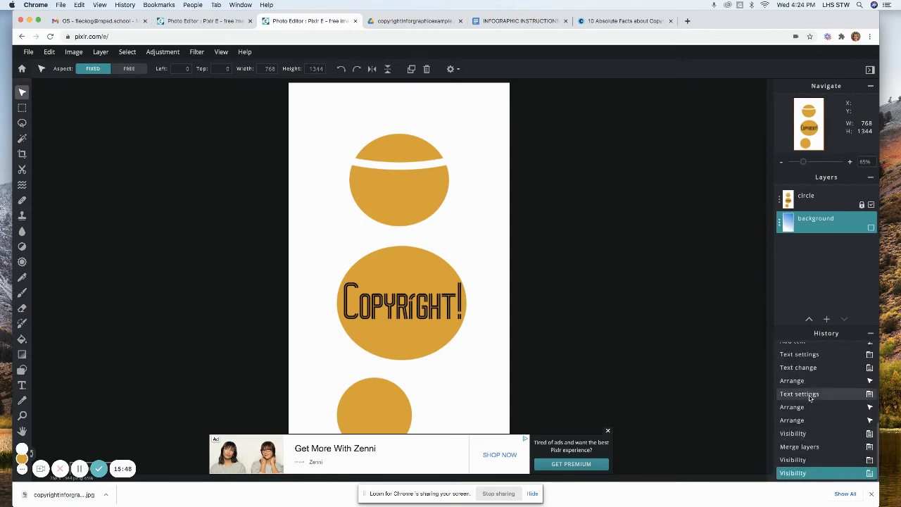
left_click(803, 447)
left_click(794, 434)
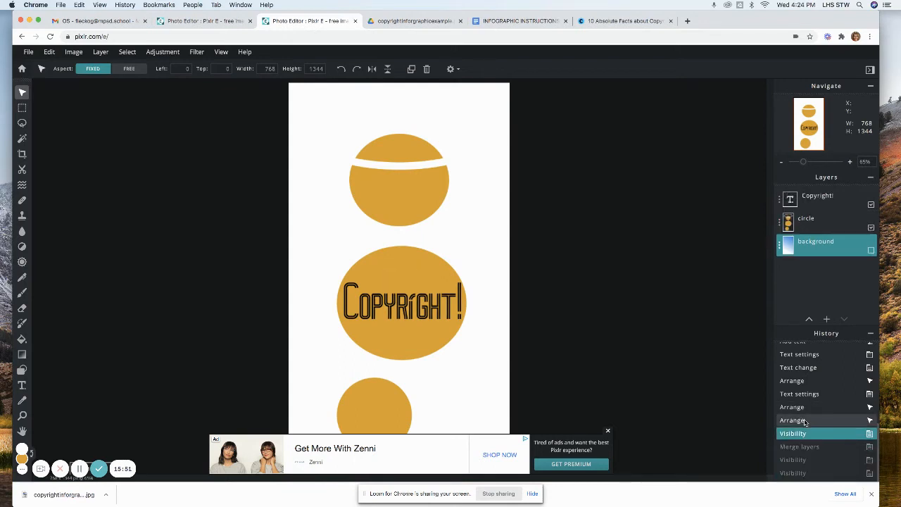
left_click(793, 421)
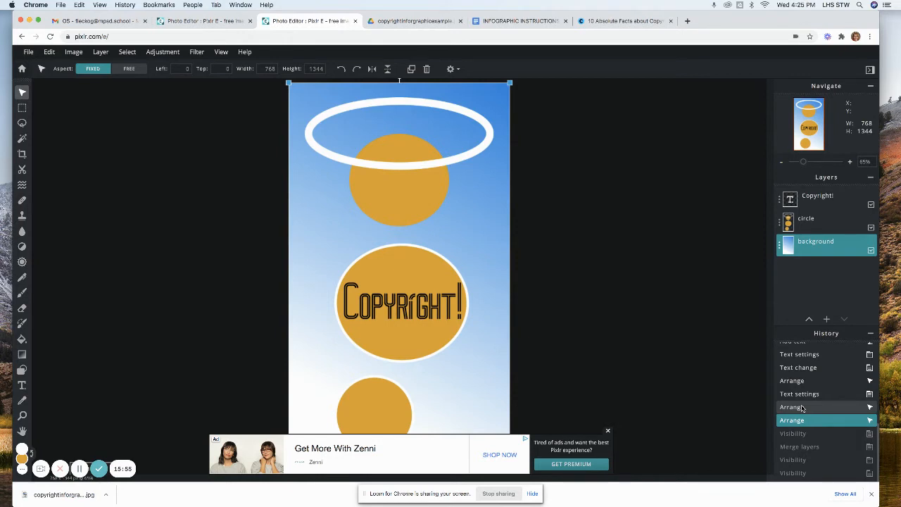
left_click(802, 408)
left_click(794, 381)
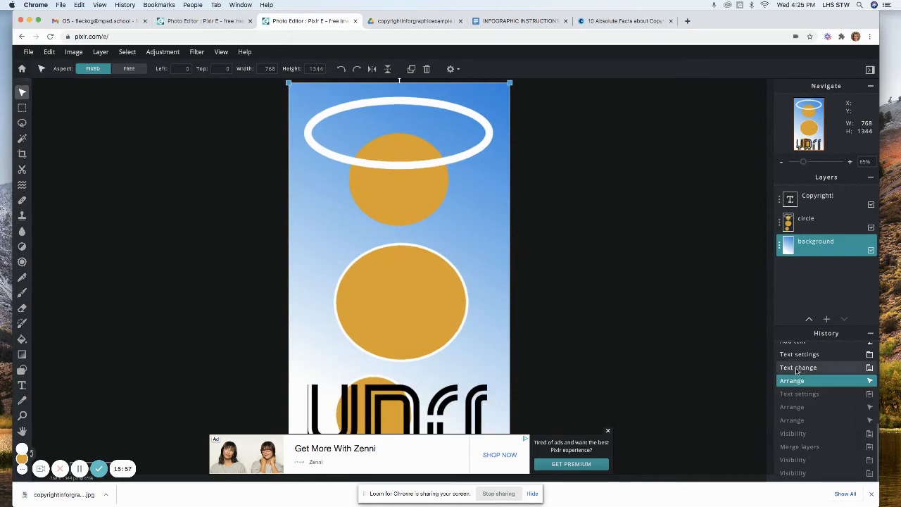
left_click(798, 395)
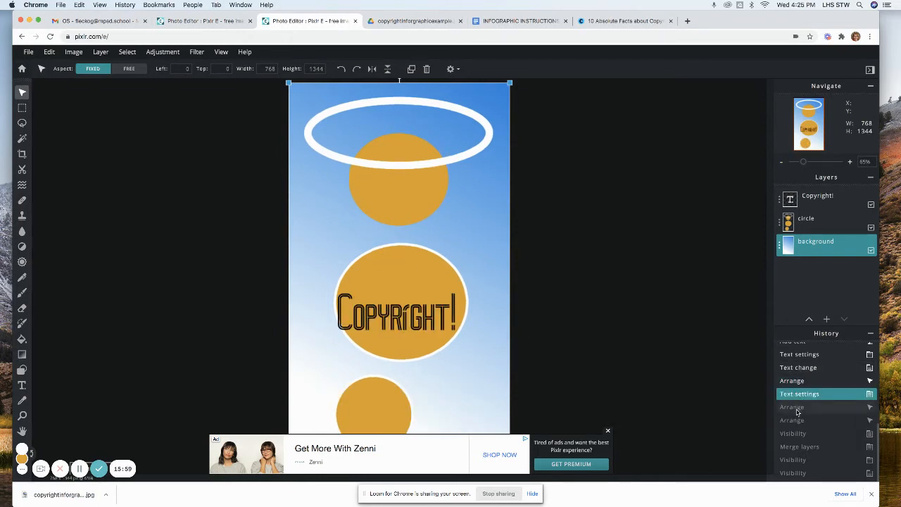
left_click(797, 409)
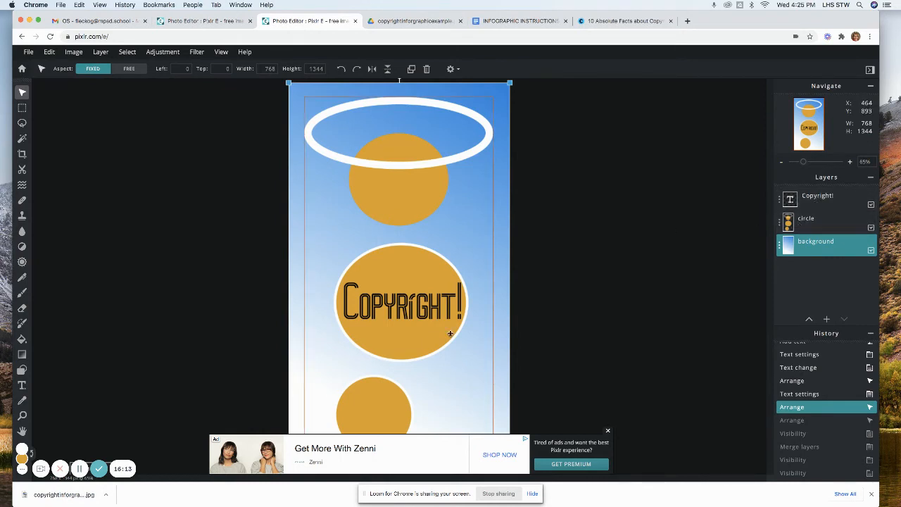
- Hide the "Copyright!" and circle layers and close the advertisement covering the lower part of the canvas
left_click(22, 370)
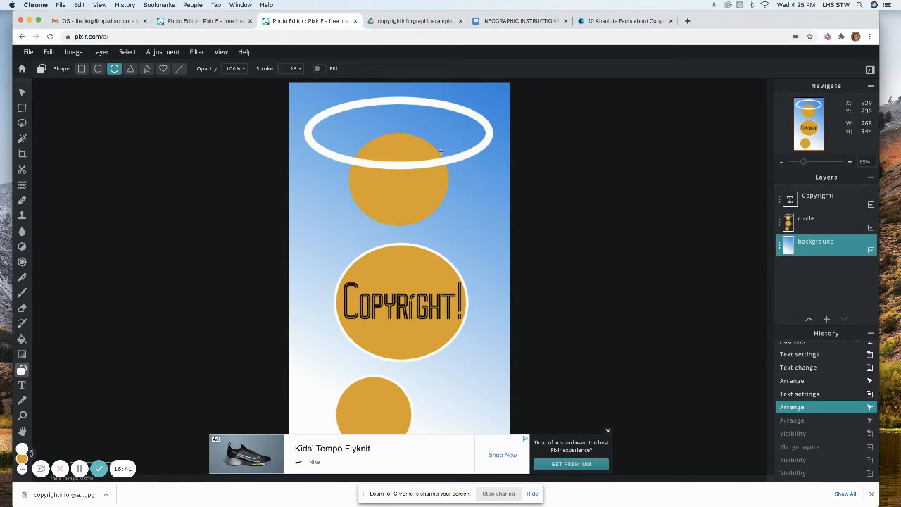
left_click(871, 205)
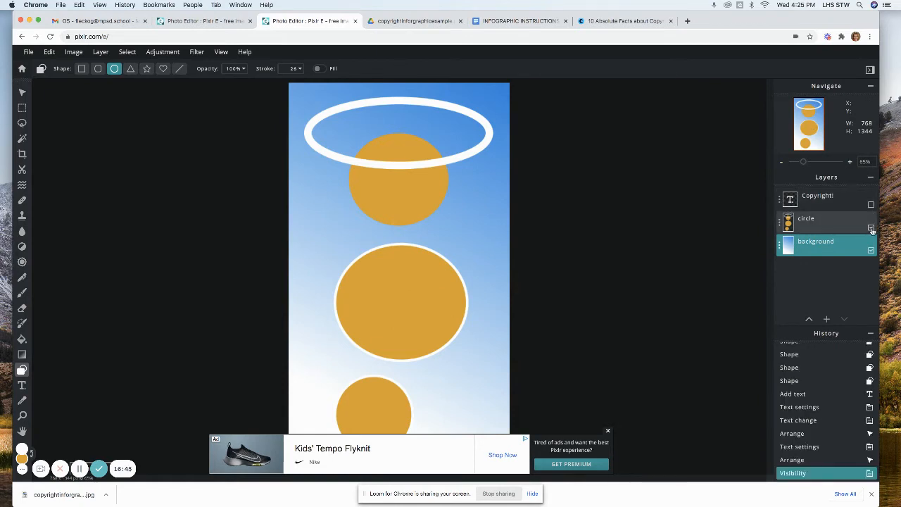
left_click(871, 227)
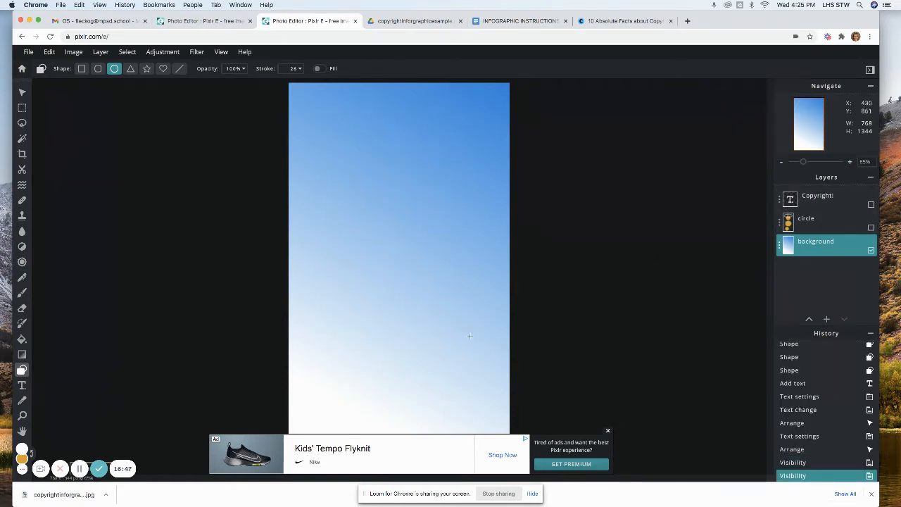
left_click(608, 432)
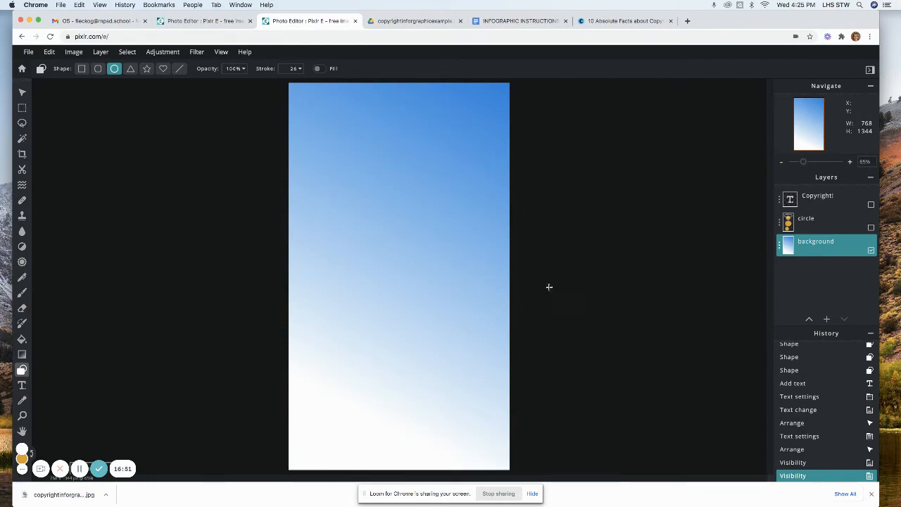
- Add an empty layer above the others and name it "face"
left_click(826, 319)
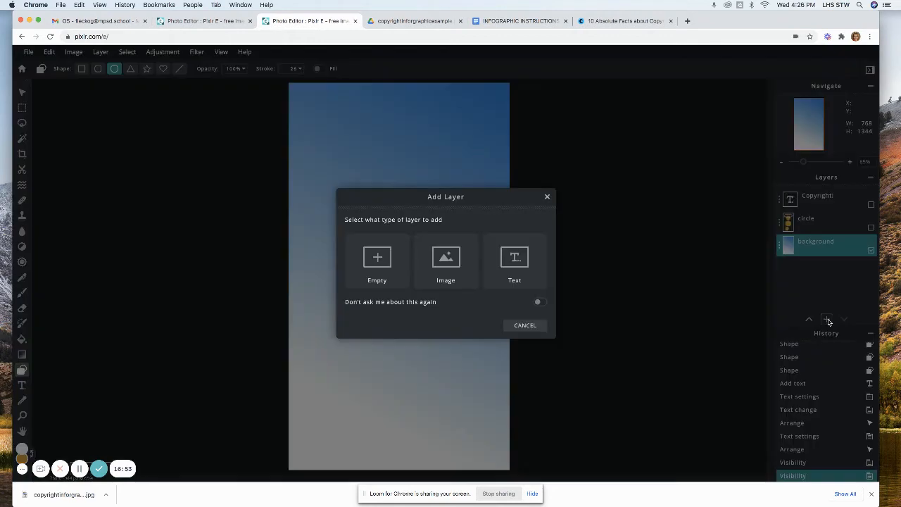
left_click(378, 265)
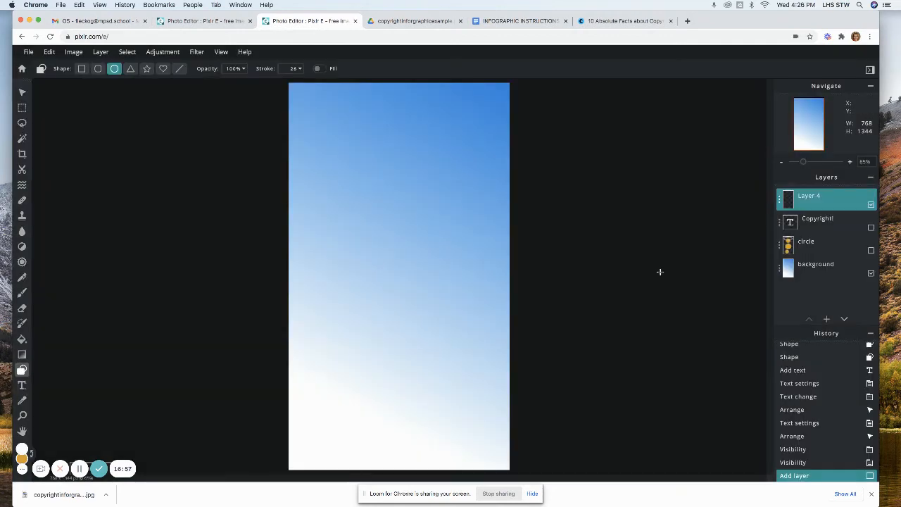
left_click(779, 202)
left_click(743, 206)
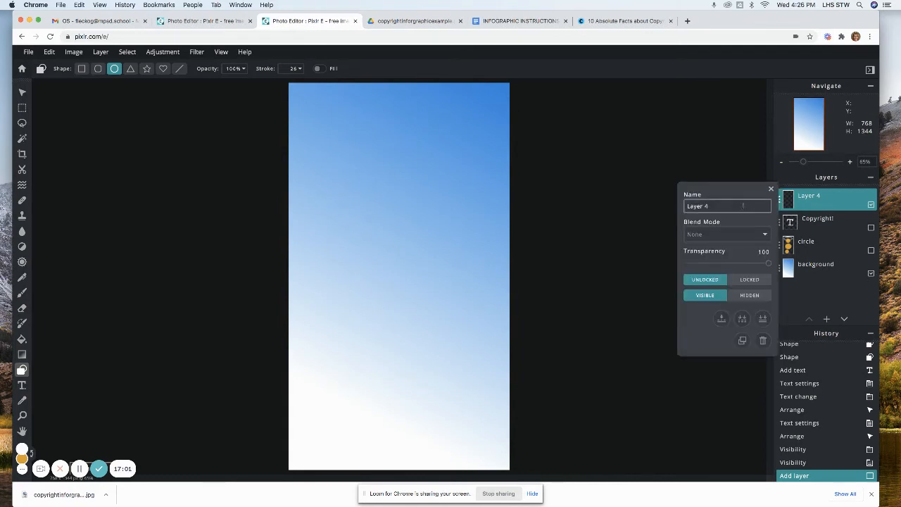
left_click_drag(738, 207, 666, 205)
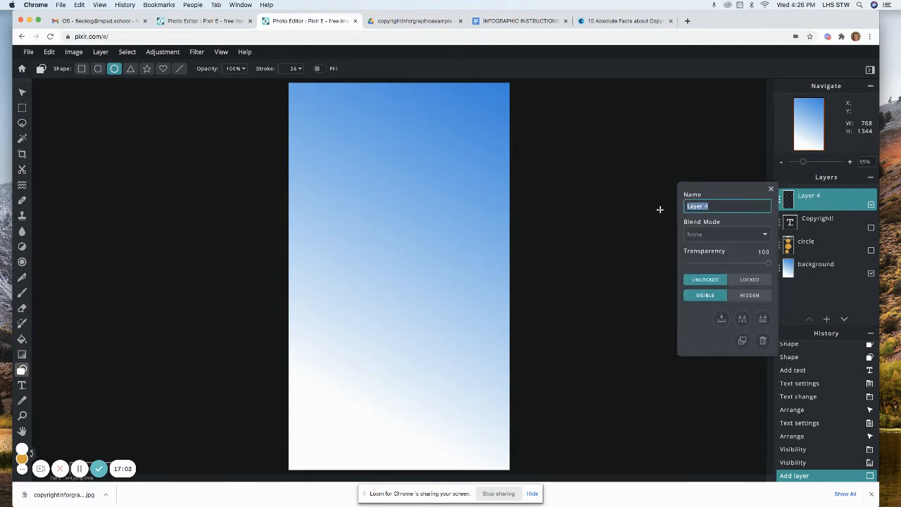
type("face")
key("Return")
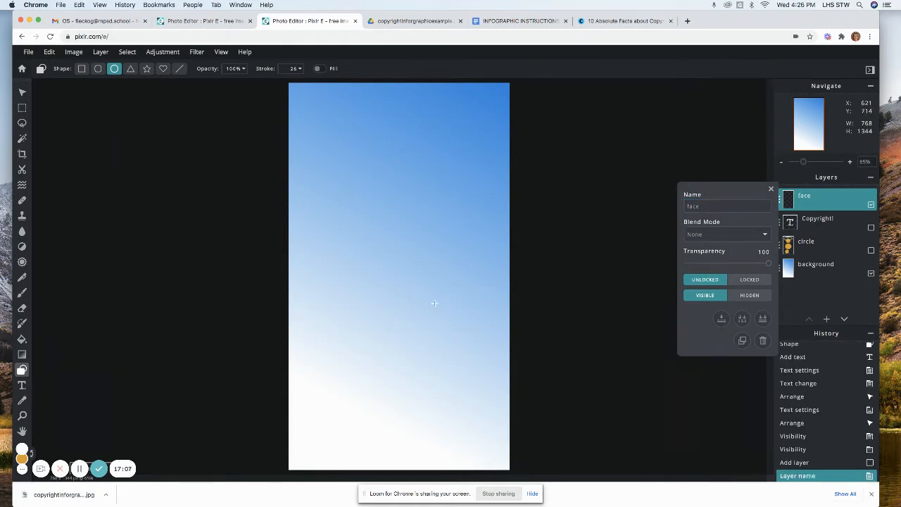
left_click(771, 189)
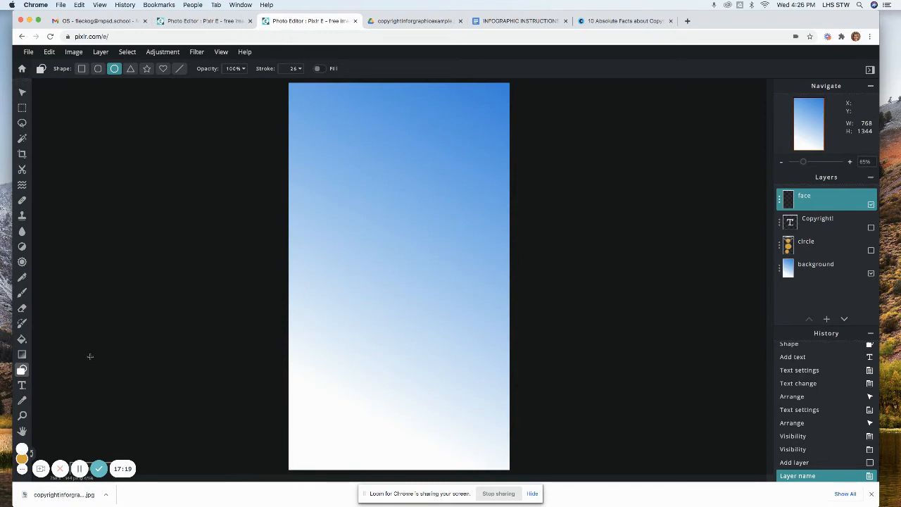
- Set the Shape tool's drawing colour to light orange, #F1CA80
left_click(22, 371)
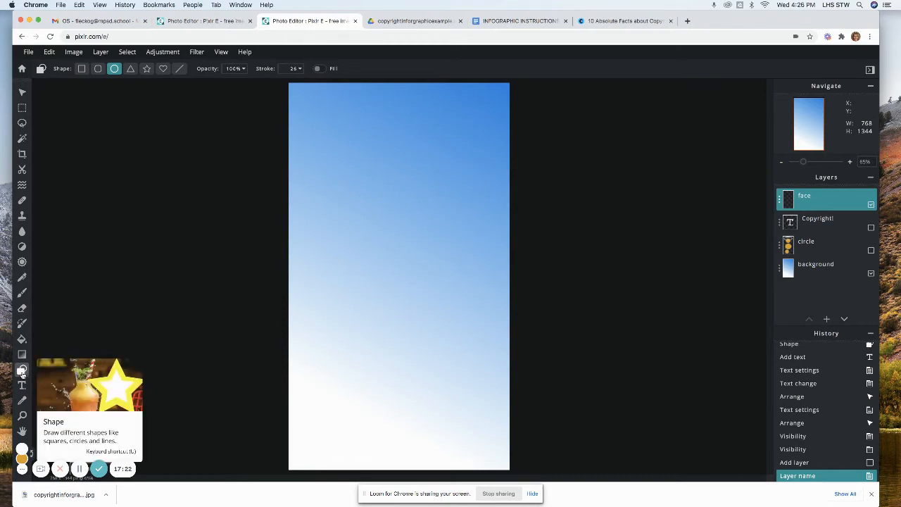
left_click(22, 449)
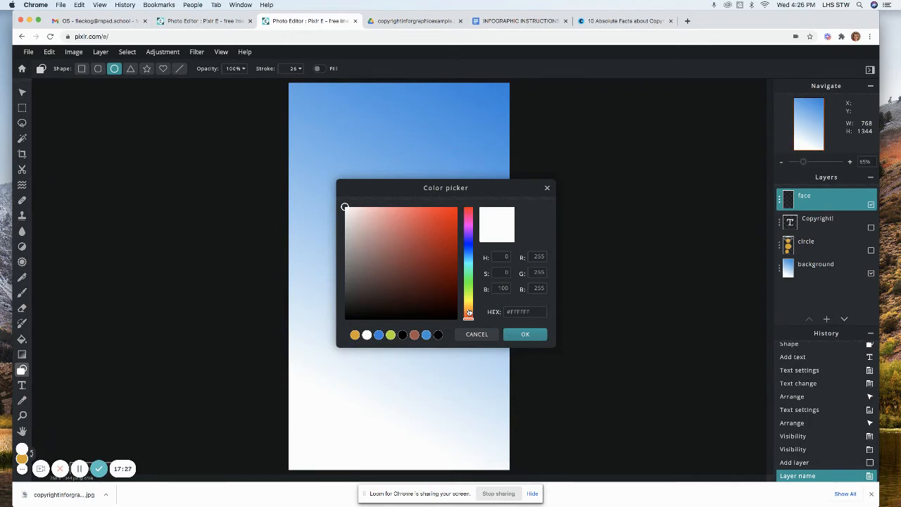
left_click(472, 311)
left_click_drag(433, 227, 398, 213)
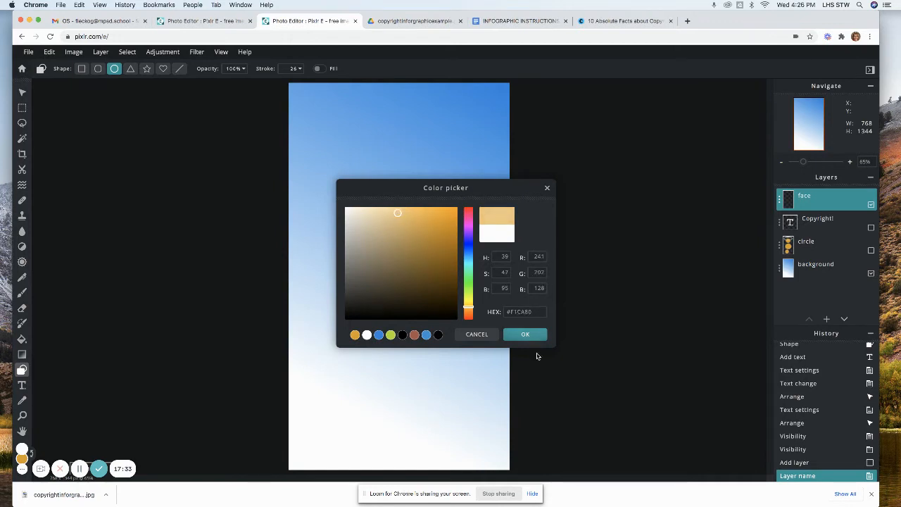
left_click(526, 334)
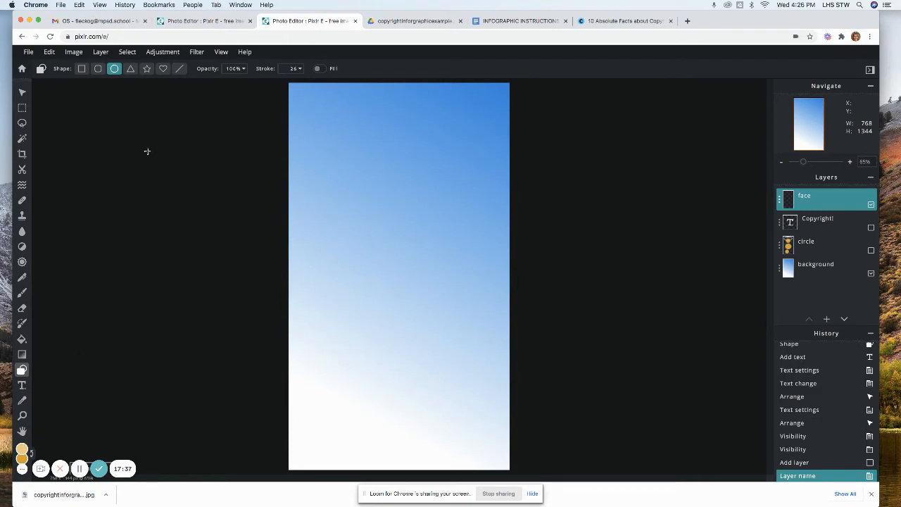
- Set the Shape tool's stroke to 0, enable Fill, and swap the two colours so the light orange becomes the fill
left_click(294, 68)
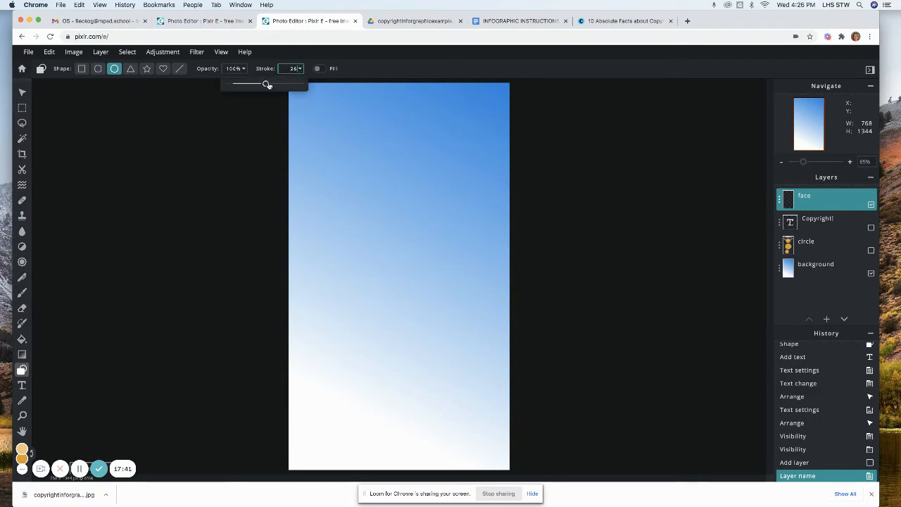
left_click_drag(266, 83, 225, 85)
left_click(321, 69)
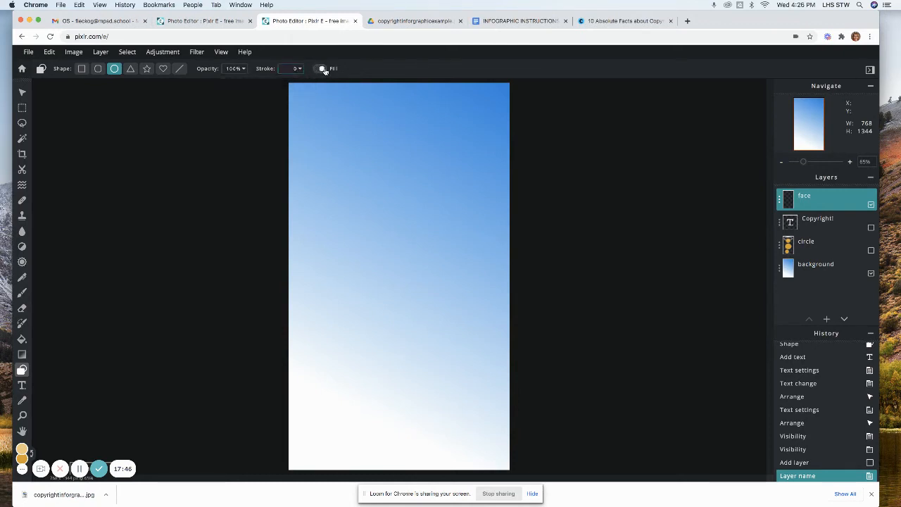
left_click(31, 454)
left_click(32, 454)
left_click(31, 453)
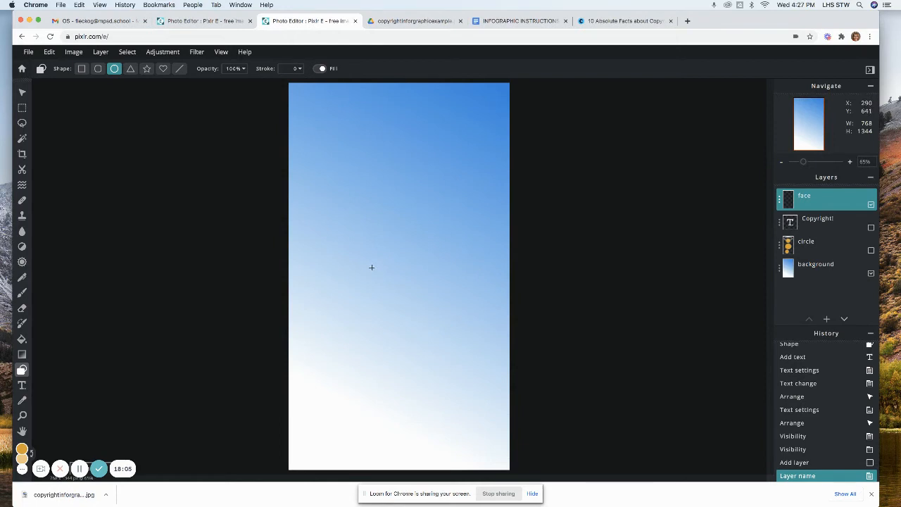
- Draw a filled light orange oval about 165 × 208 px near the canvas centre and move it slightly down and left
left_click_drag(378, 276, 428, 335)
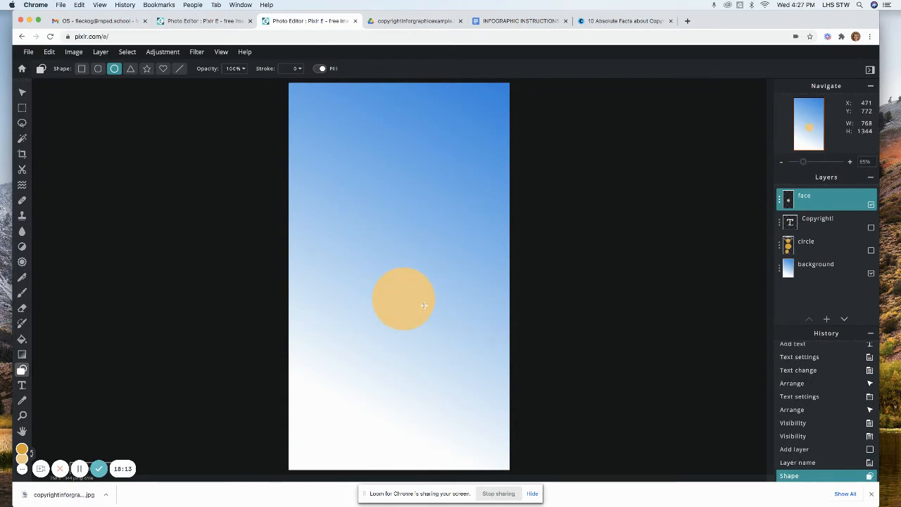
key("super+z")
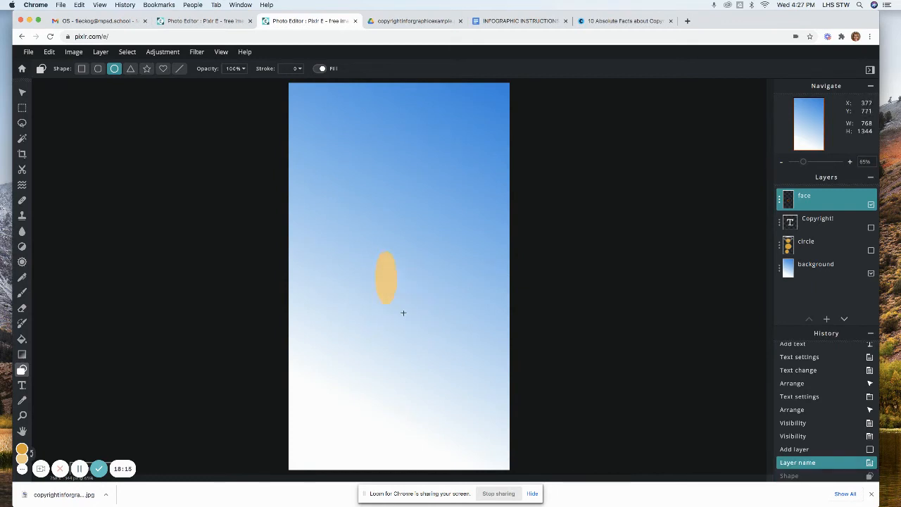
mouse_move(404, 312)
left_mouse_down()
mouse_move(433, 331)
mouse_move(443, 318)
mouse_move(422, 311)
left_mouse_up()
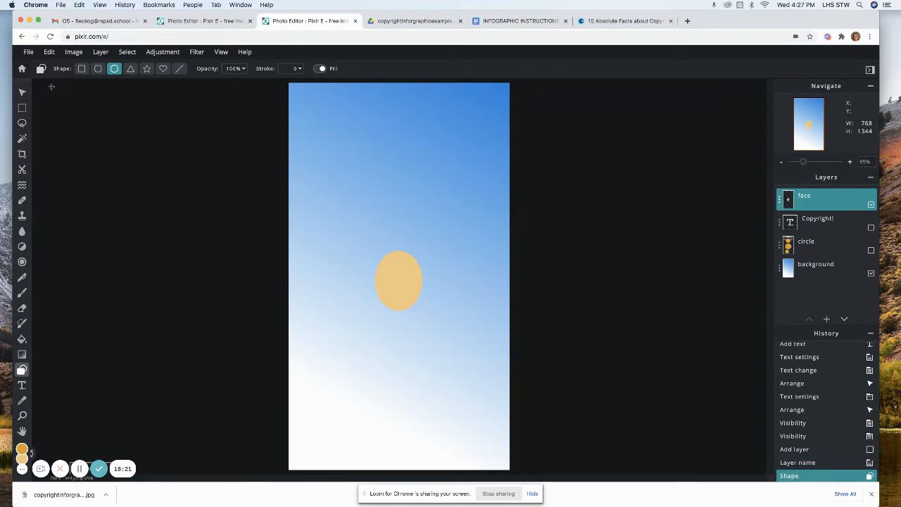
left_click(23, 93)
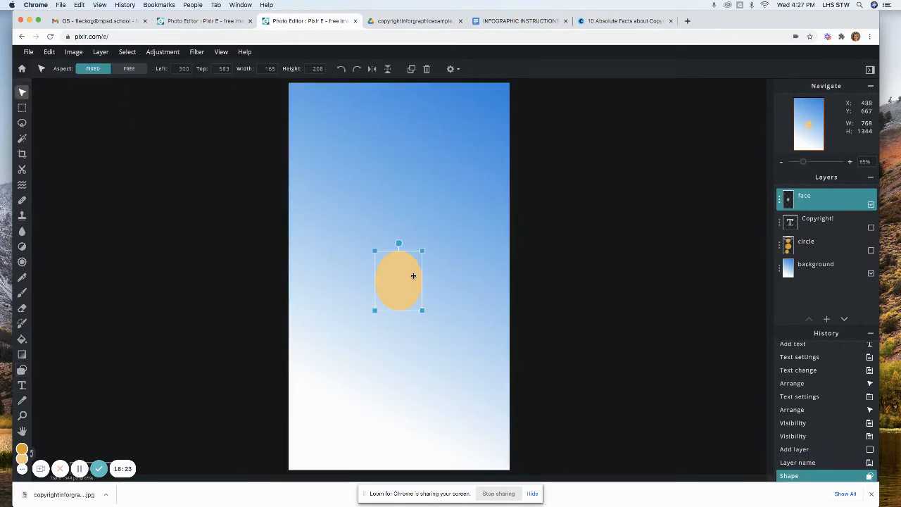
left_click_drag(413, 276, 399, 301)
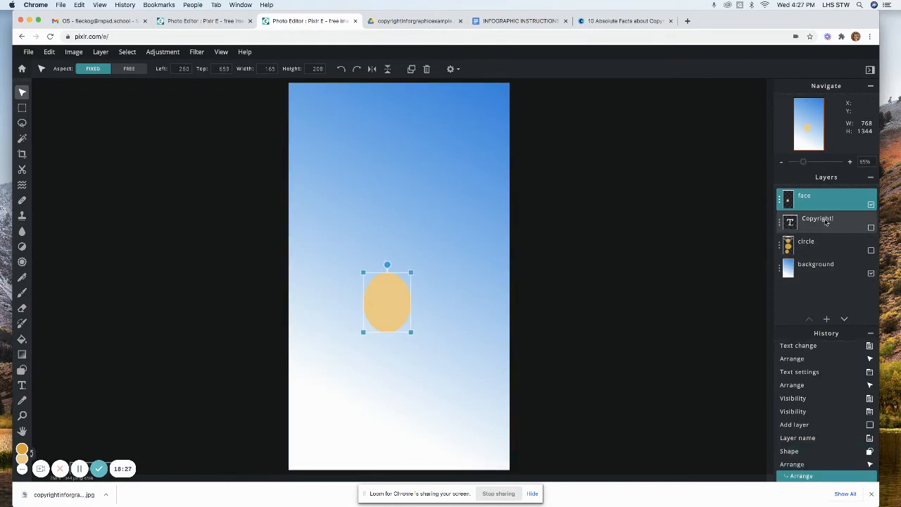
- Add an empty layer above the face layer and set the fill colour to the saved blue, #1C84DF
left_click(826, 319)
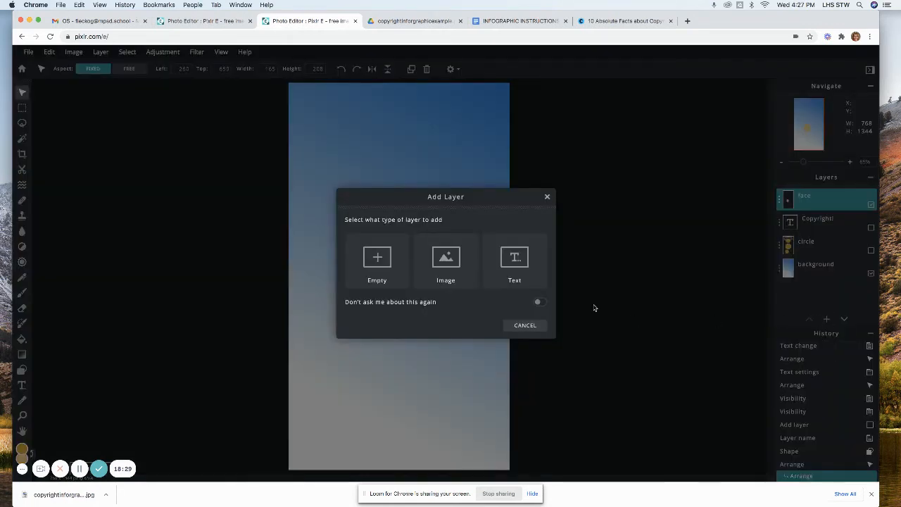
left_click(376, 265)
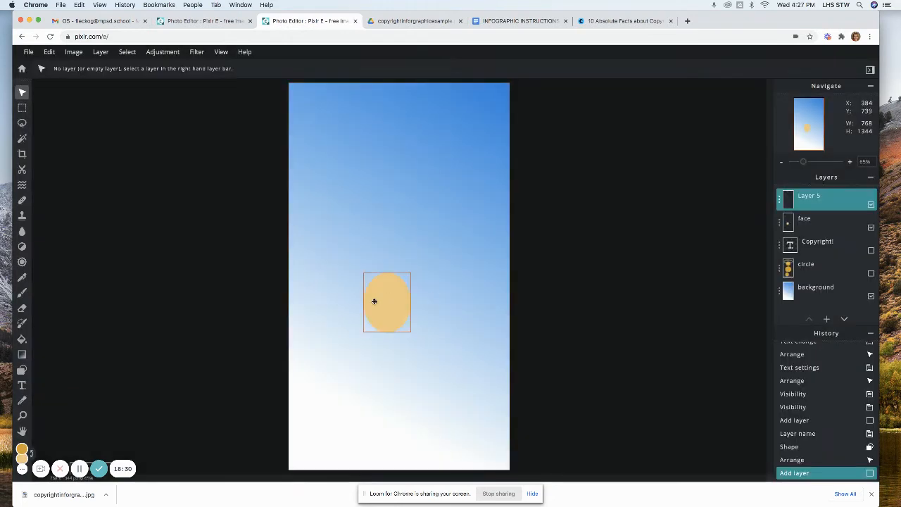
left_click(22, 459)
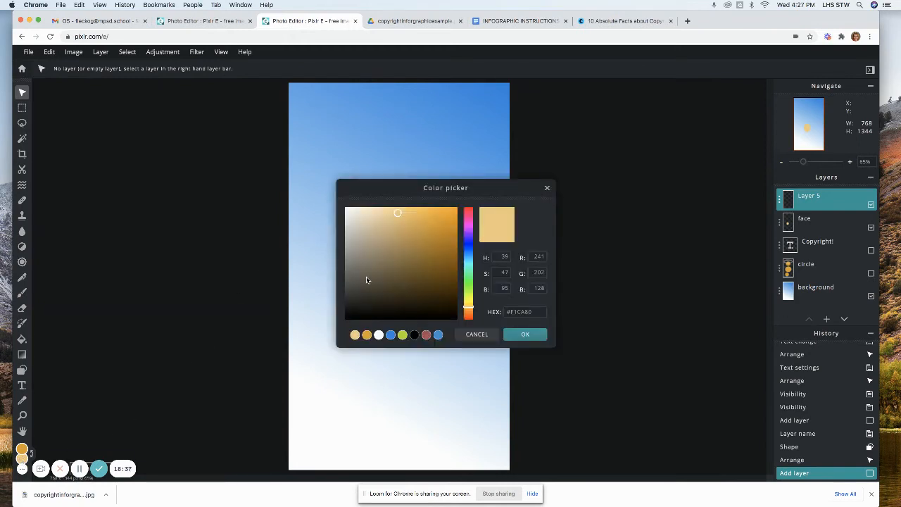
left_click(391, 336)
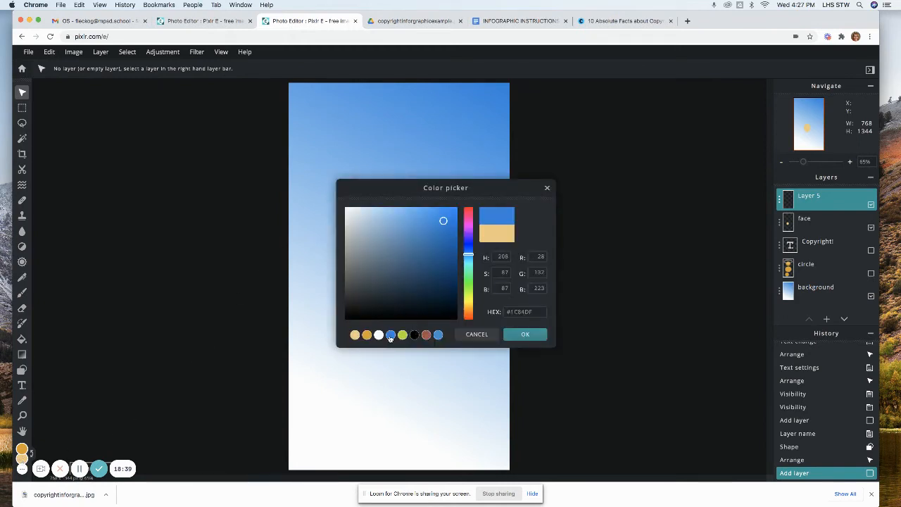
left_click(524, 336)
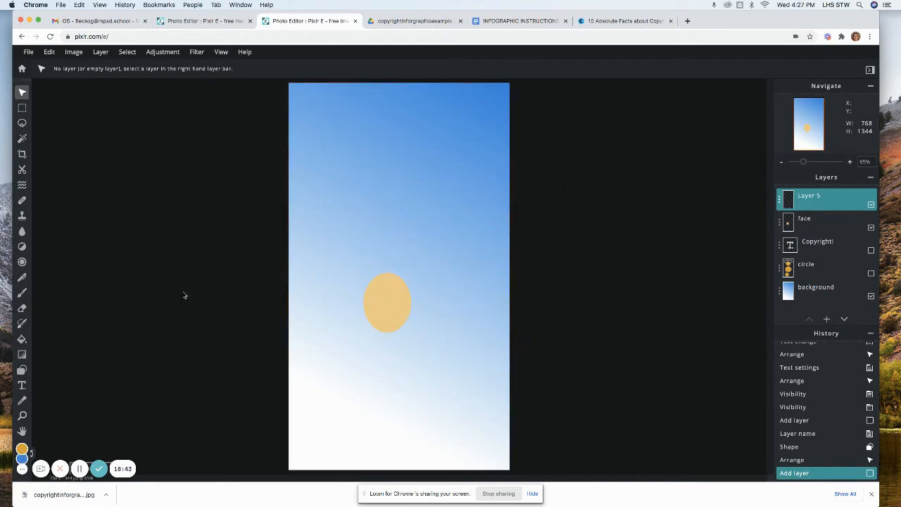
- Rename the new layer "eye" and draw a blue circle about 28 px wide on the upper right of the face oval
left_click(22, 370)
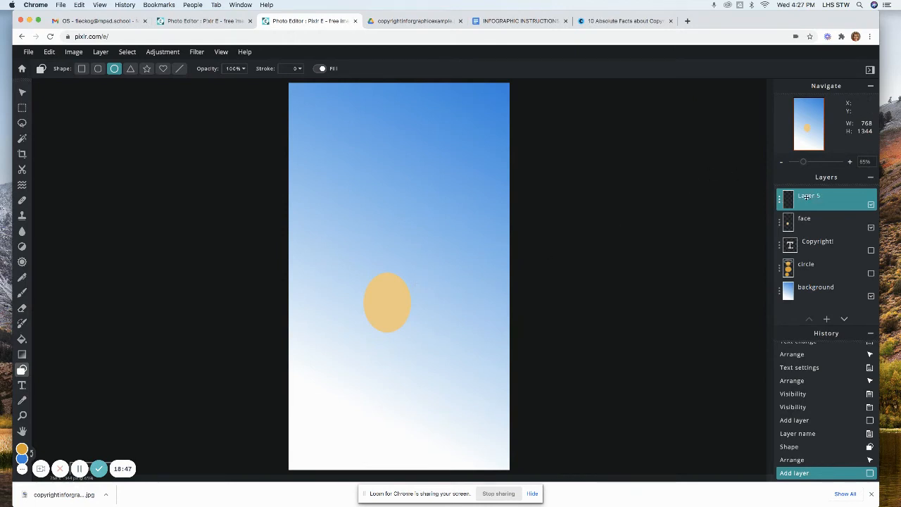
left_click(779, 203)
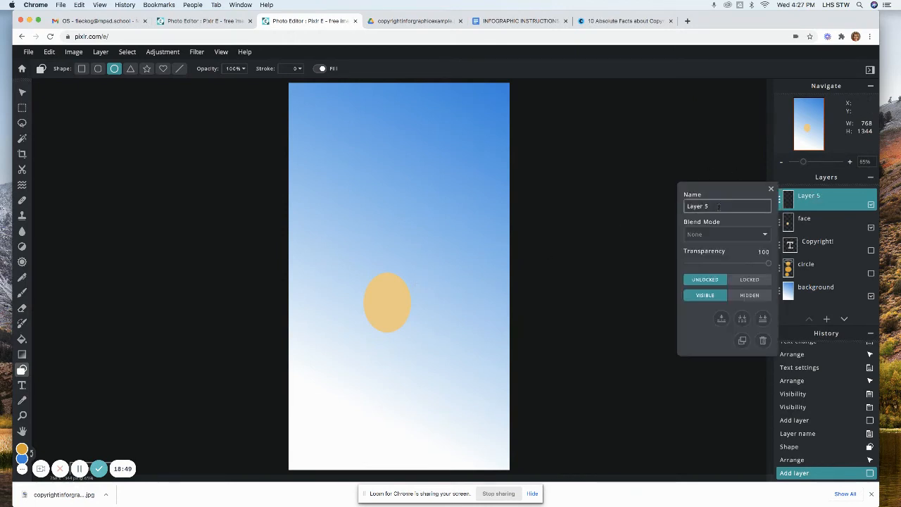
type("eye")
left_click(751, 368)
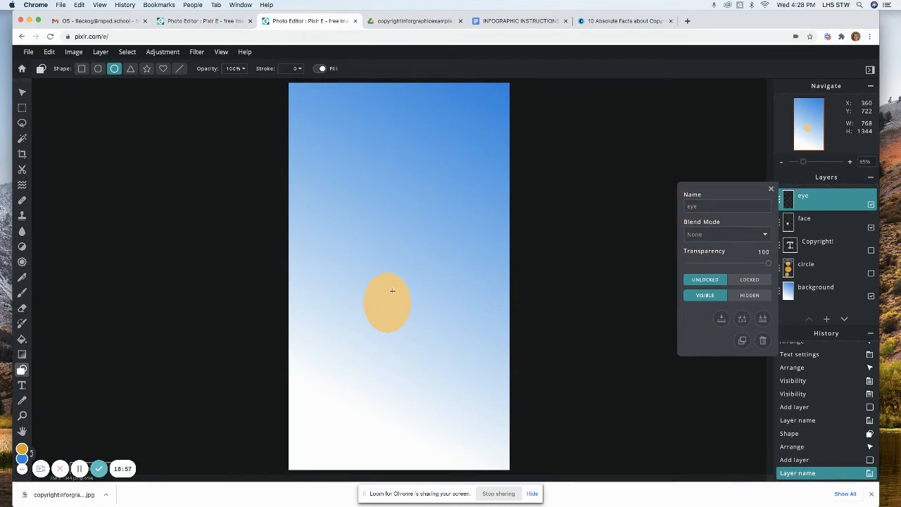
left_click_drag(398, 295, 399, 298)
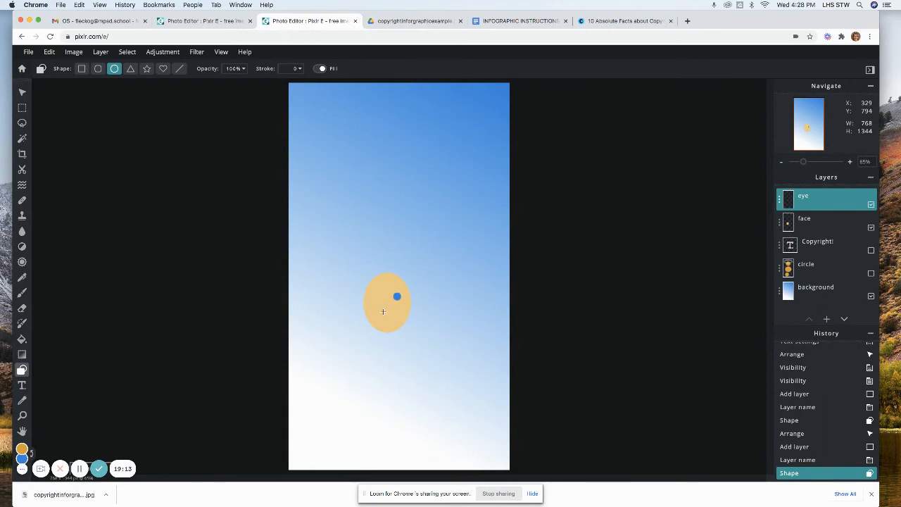
- Set the fill colour to dark grey, #2C2C2C, and draw a smaller pupil circle inside the blue eye
left_click(22, 459)
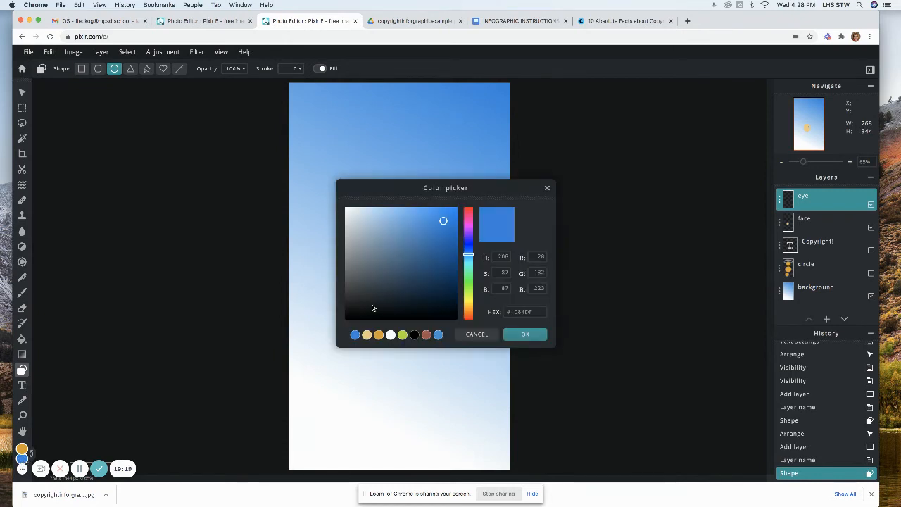
left_click(344, 296)
mouse_move(344, 297)
left_mouse_down()
mouse_move(344, 310)
mouse_move(345, 300)
left_mouse_up()
left_click(524, 335)
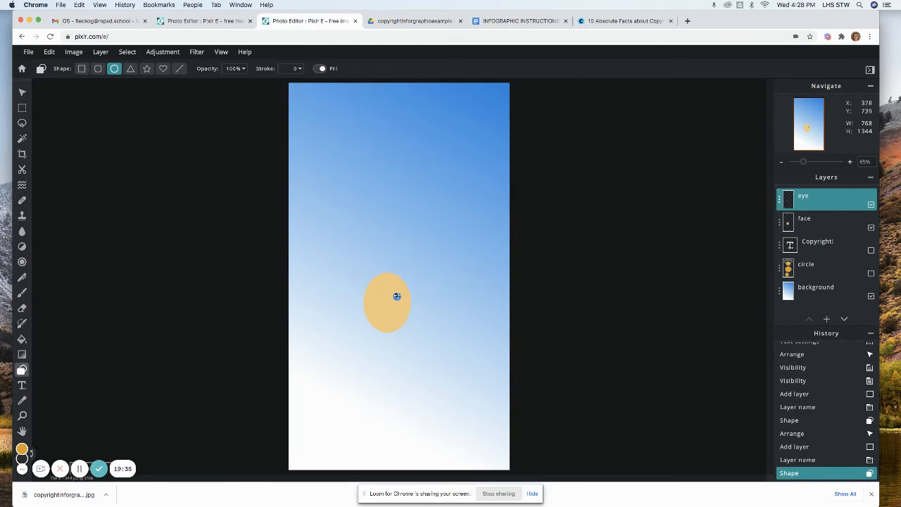
left_click_drag(397, 296, 397, 297)
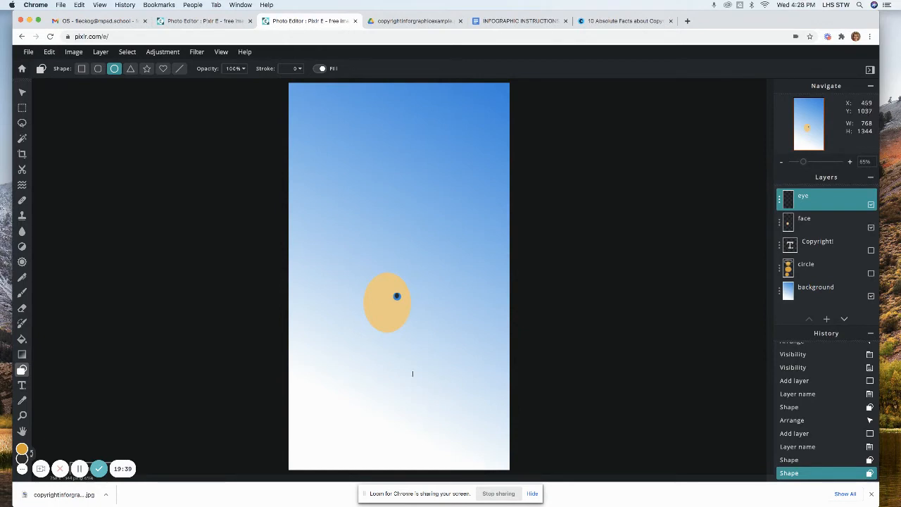
key("super+z")
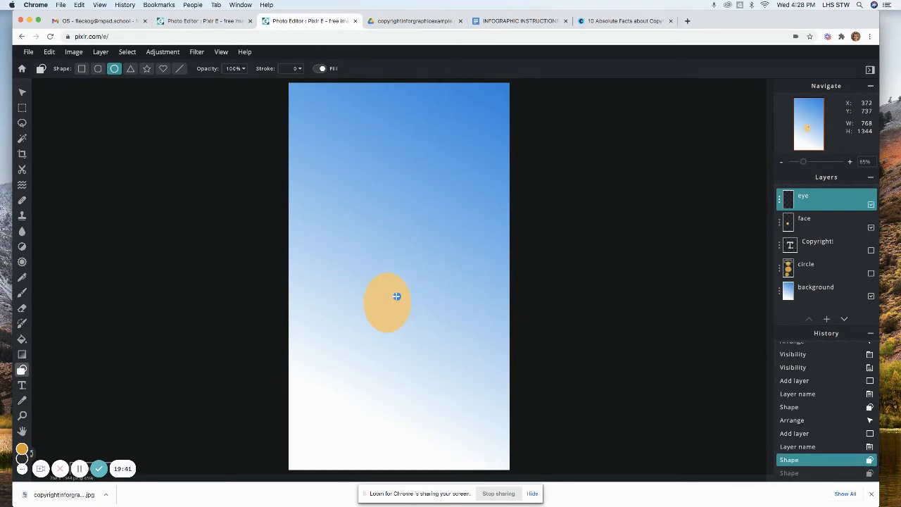
left_click_drag(396, 295, 400, 300)
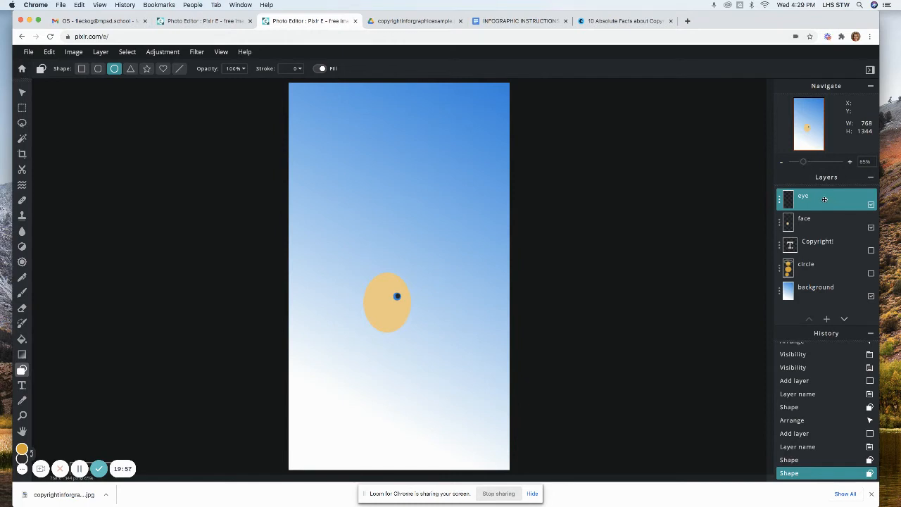
- Duplicate the eye layer and move the copy horizontally to the left half of the face, level with the first eye
left_click(824, 199)
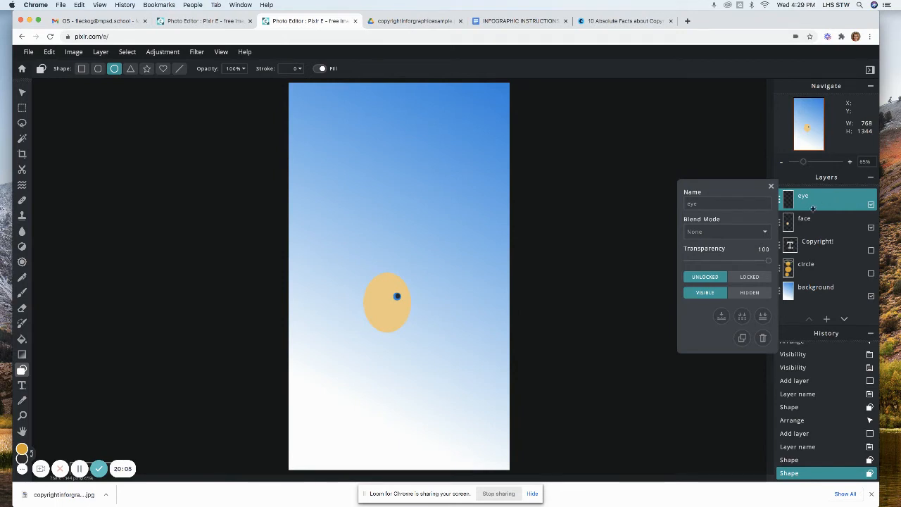
left_click(742, 338)
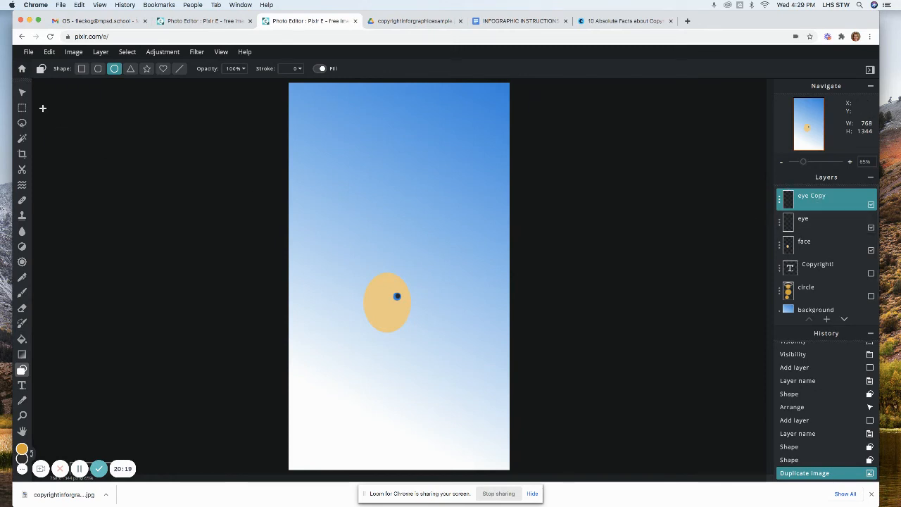
left_click(22, 90)
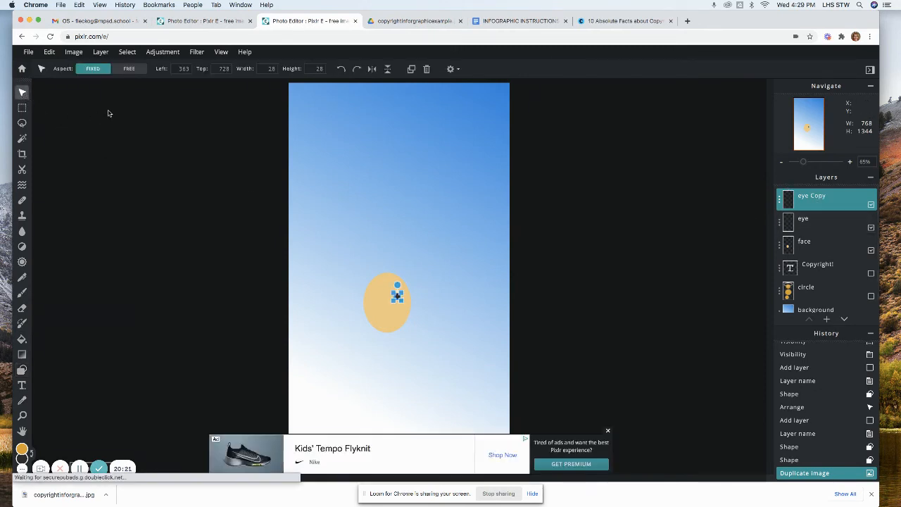
key("Left")
key("Left")
key("Left")
key("Left")
key("Left")
key("Left")
key("Left")
key("Left")
key("Left")
key("Left")
key("Left")
key("Left")
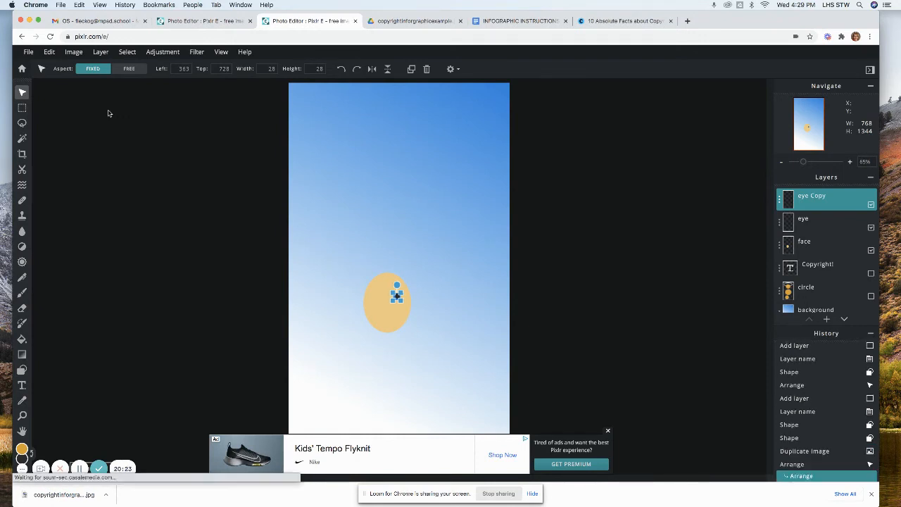
key("Left")
key("Left")
key("Left")
key("Left")
key("Left")
key("Left")
key("Left")
key("Left")
key("Left")
key("Left")
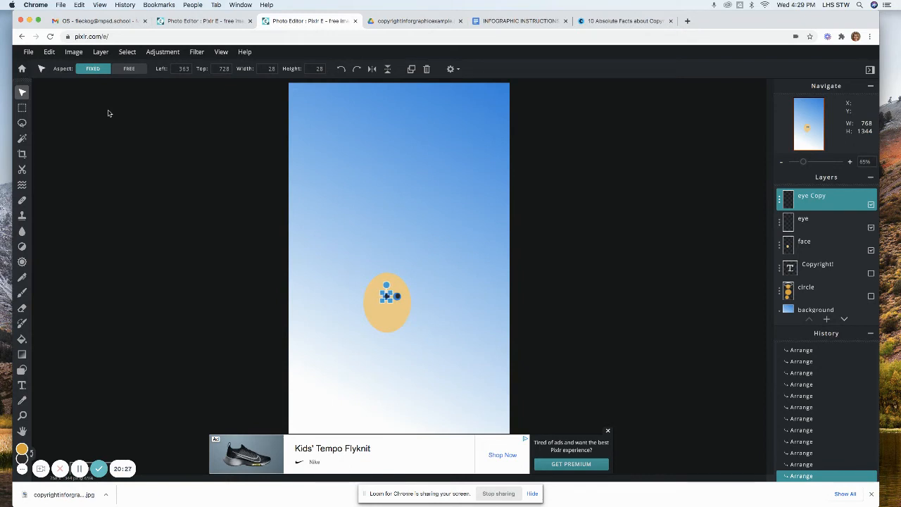
key("Left")
key("Left")
key("Left")
key("Left")
key("Left")
key("Left")
key("Left")
key("Left")
key("Left")
key("Left")
key("Left")
key("Left")
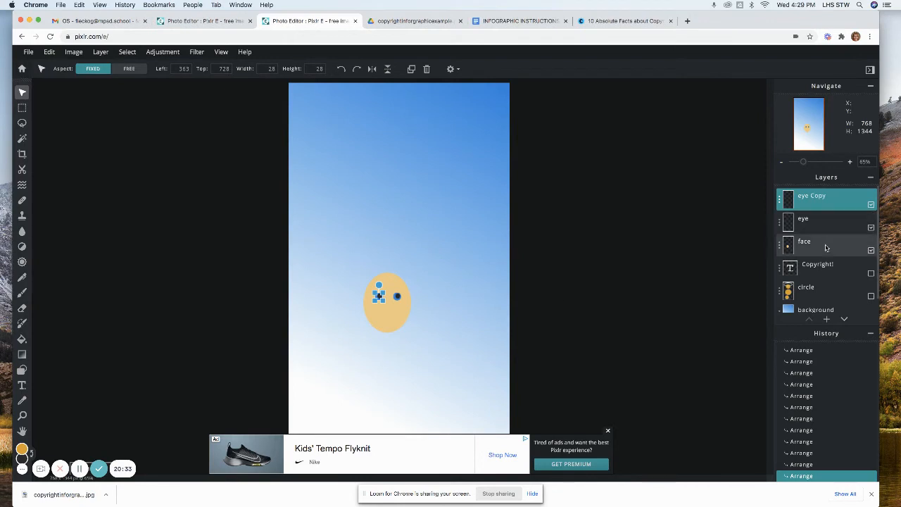
- Select the face layer, choose the heart shape for drawing and set the fill colour to red, #C53737
left_click(826, 245)
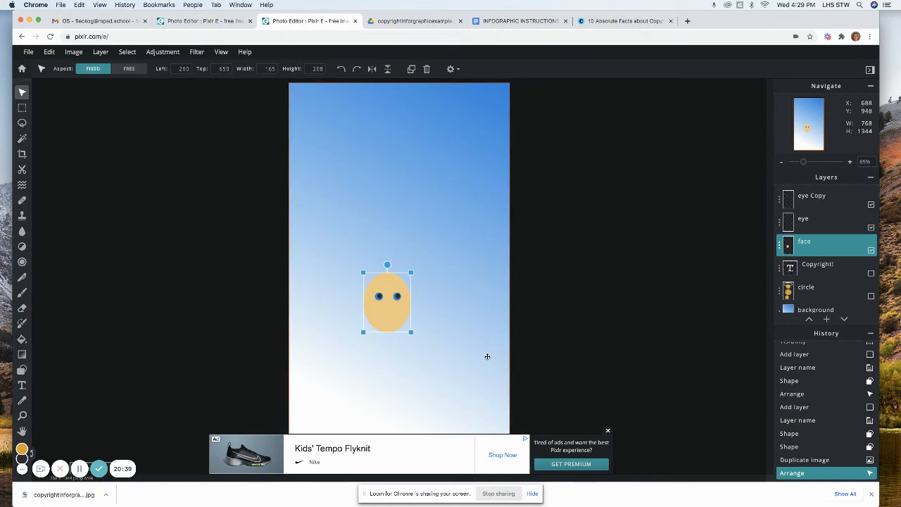
left_click(22, 371)
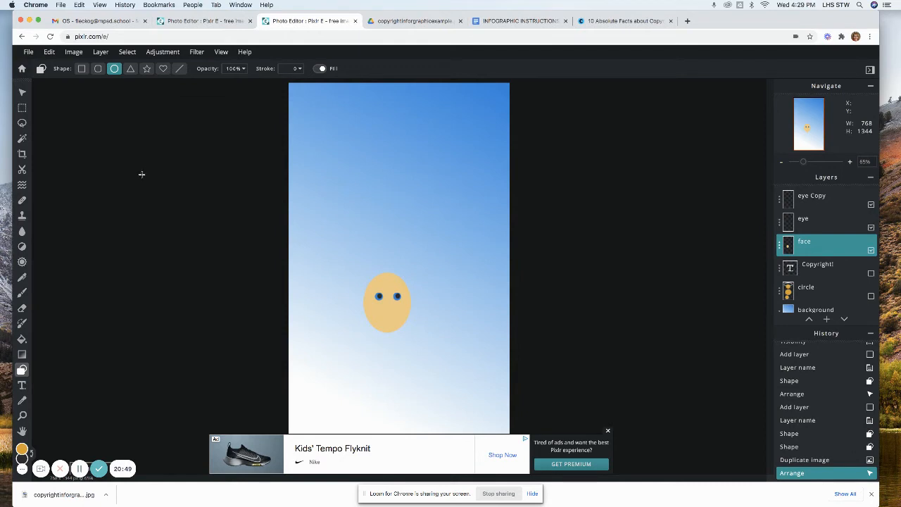
left_click(163, 69)
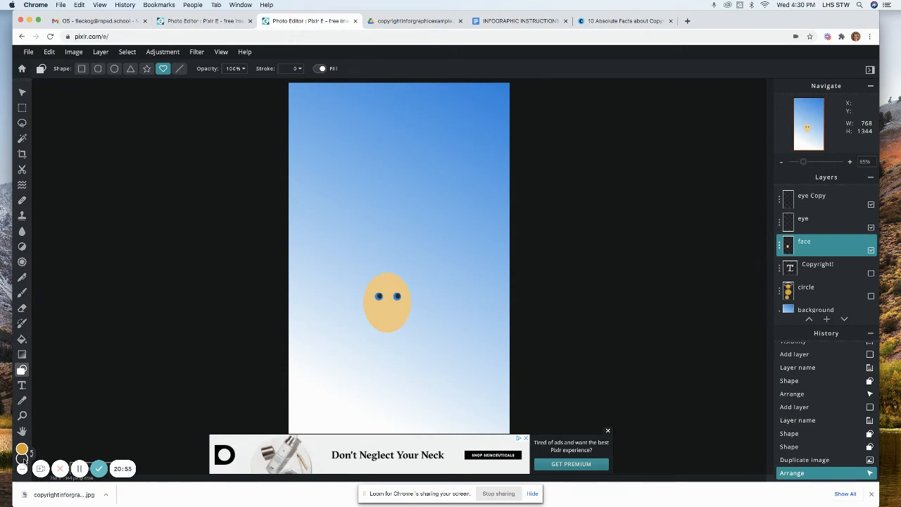
left_click(22, 458)
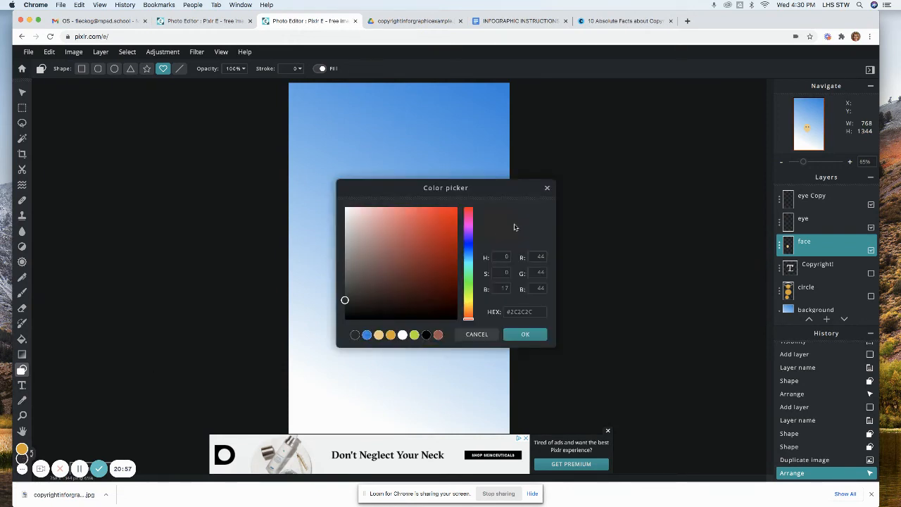
mouse_move(436, 231)
left_mouse_down()
mouse_move(452, 243)
mouse_move(450, 260)
mouse_move(455, 250)
mouse_move(432, 240)
mouse_move(445, 224)
mouse_move(413, 221)
mouse_move(426, 234)
left_mouse_up()
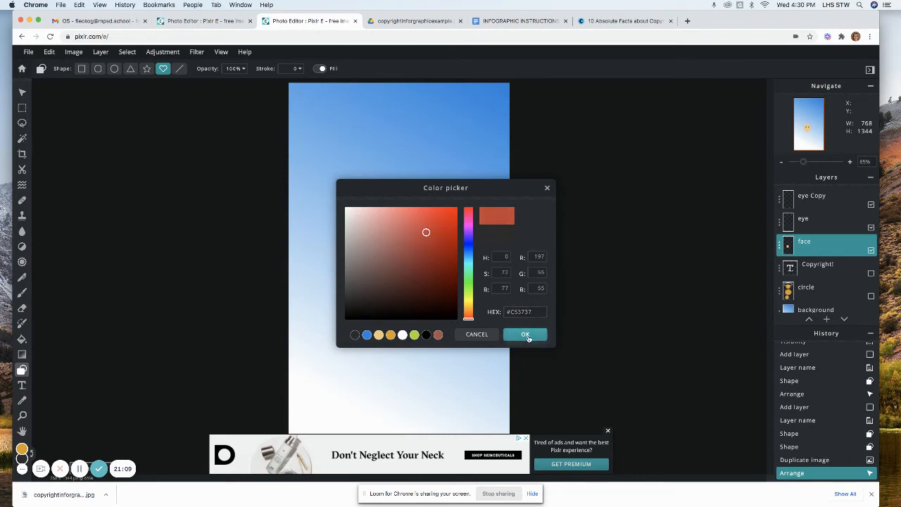
left_click(525, 335)
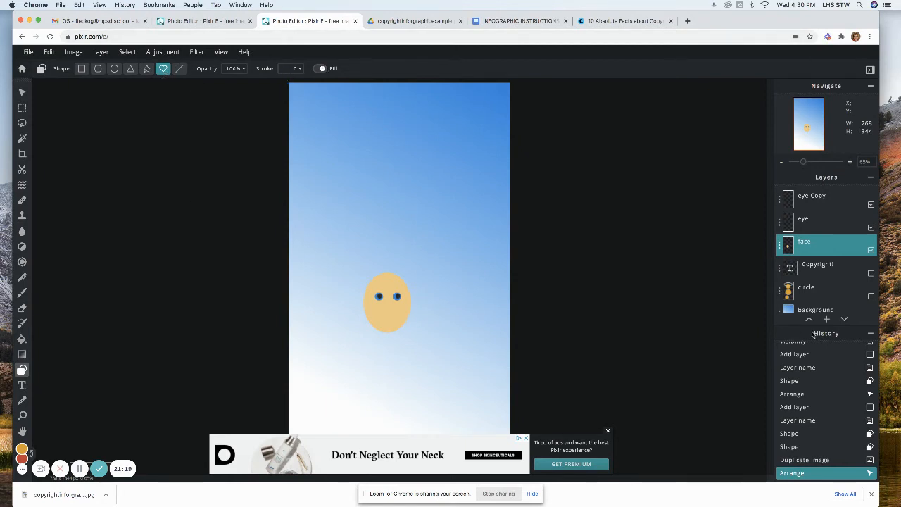
- Add a new empty layer above the eye layers and rename it "lips"
left_click(826, 319)
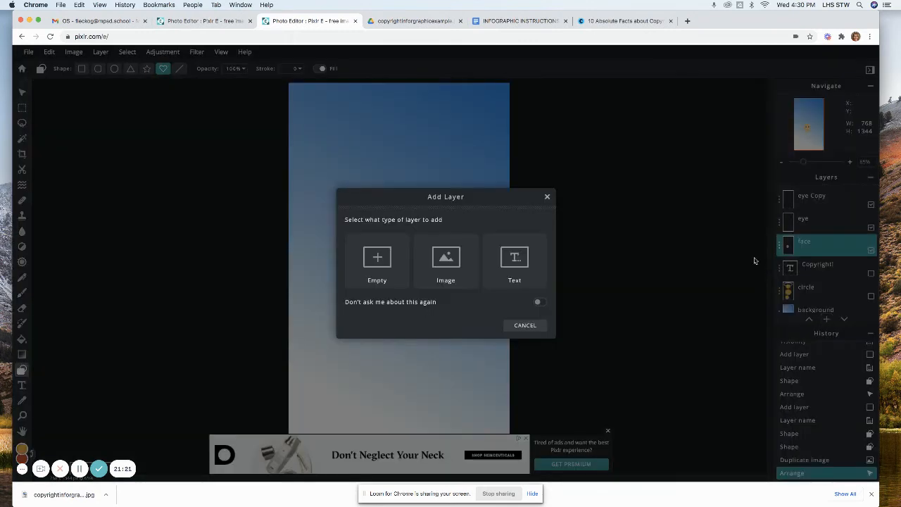
left_click(377, 259)
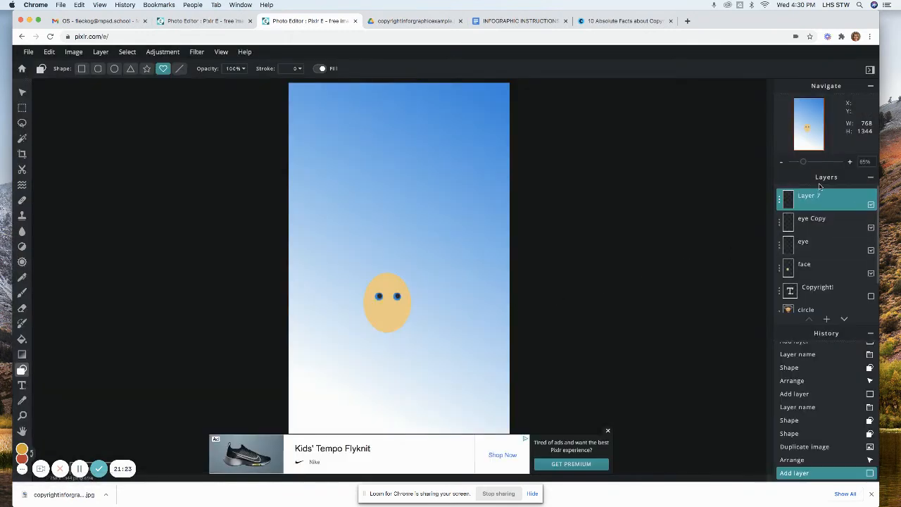
left_click(779, 200)
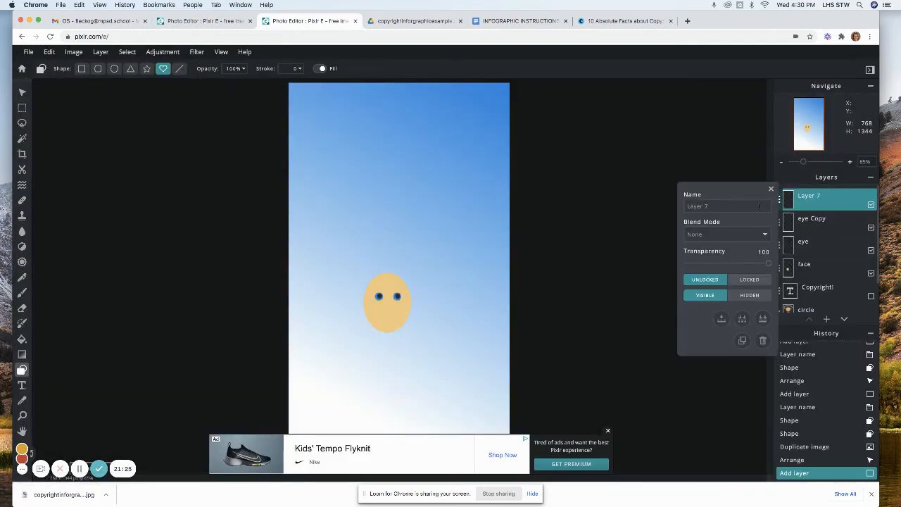
left_click(726, 206)
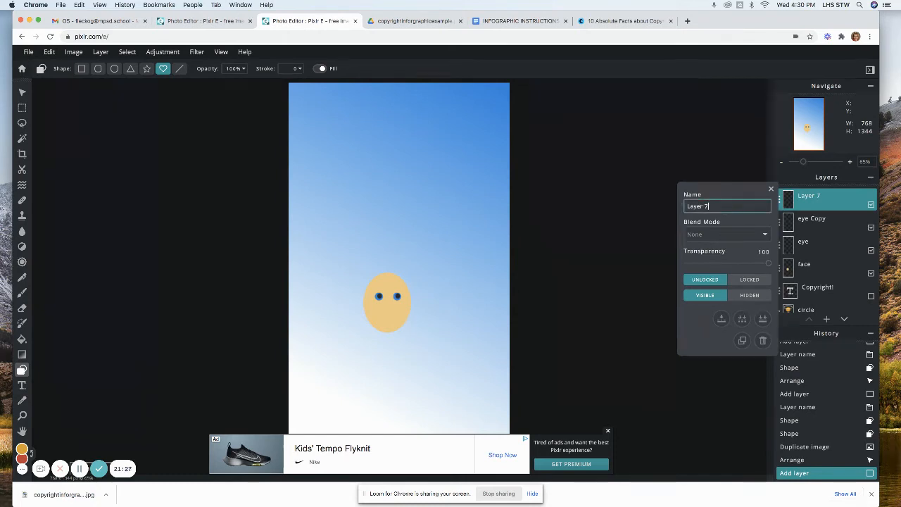
type("lips")
left_click(785, 205)
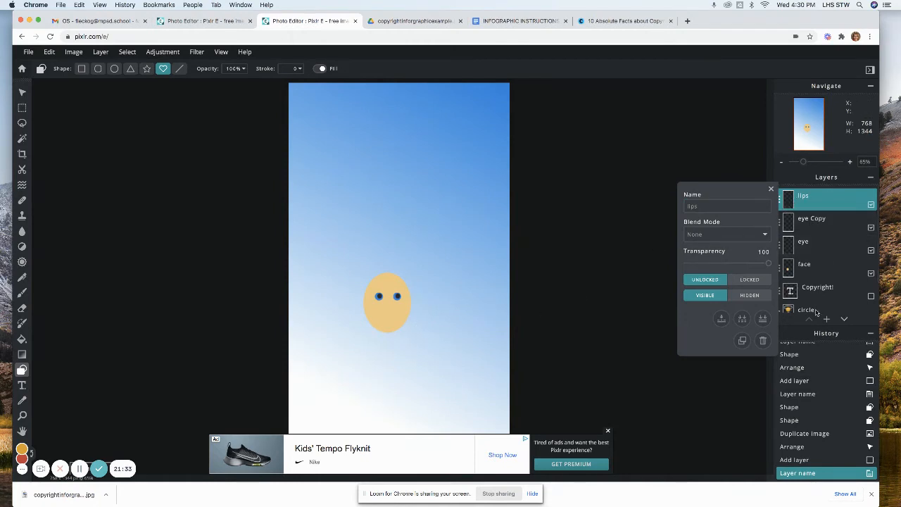
left_click(771, 189)
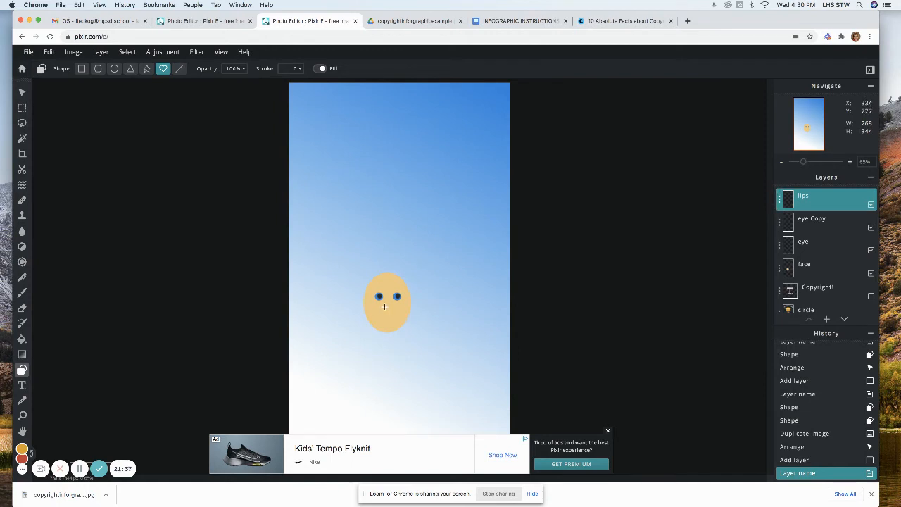
- Draw a red heart about 34 × 30 px just below the eyes and move it horizontally to the middle of the face
left_click_drag(381, 308, 386, 311)
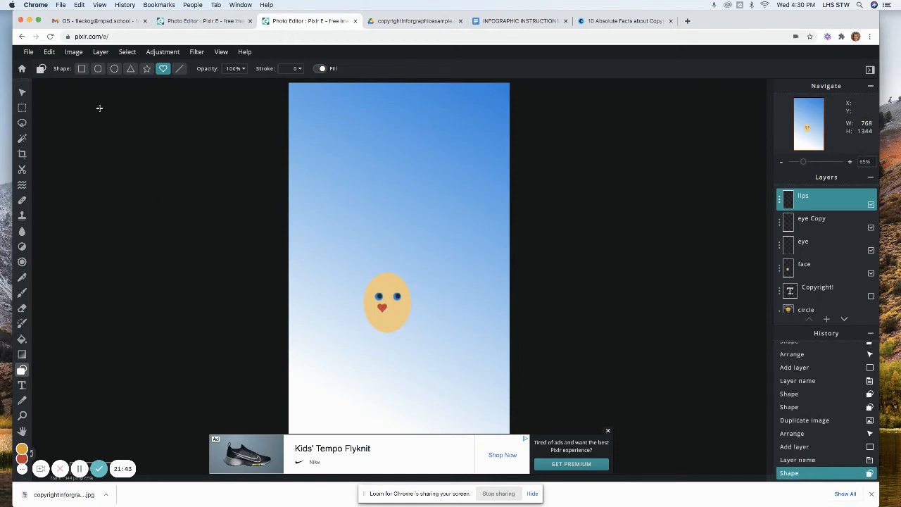
left_click(22, 94)
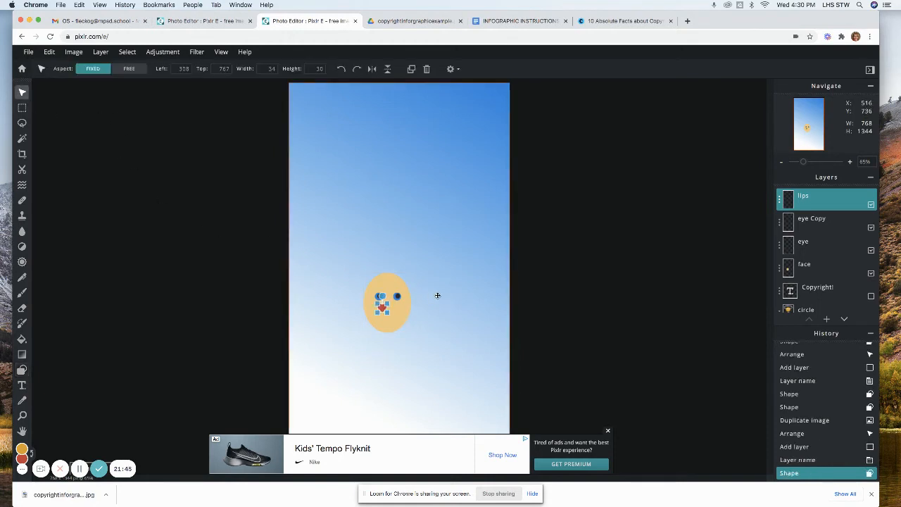
key("Right")
key("Right")
key("Right")
key("Right")
key("Right")
key("Right")
key("Right")
key("Right")
key("Right")
key("Right")
key("Right")
key("Right")
key("Right")
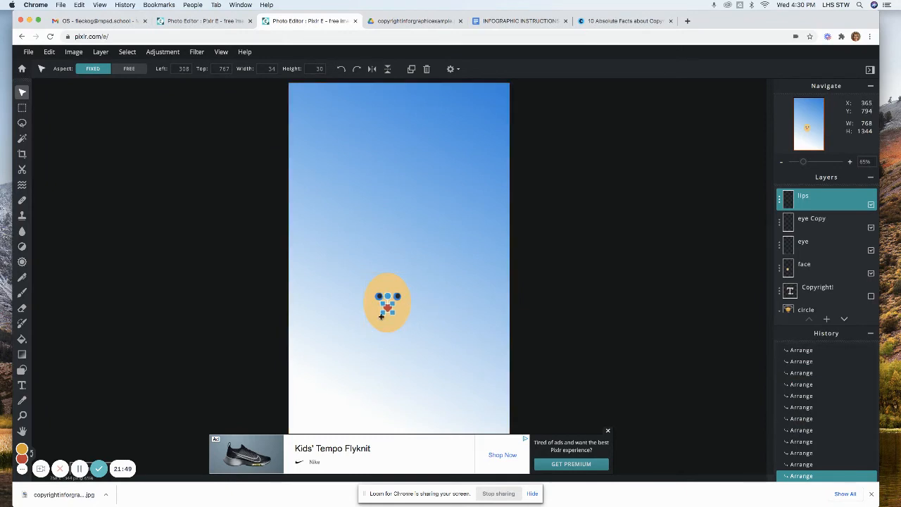
left_click(437, 314)
left_click(387, 308)
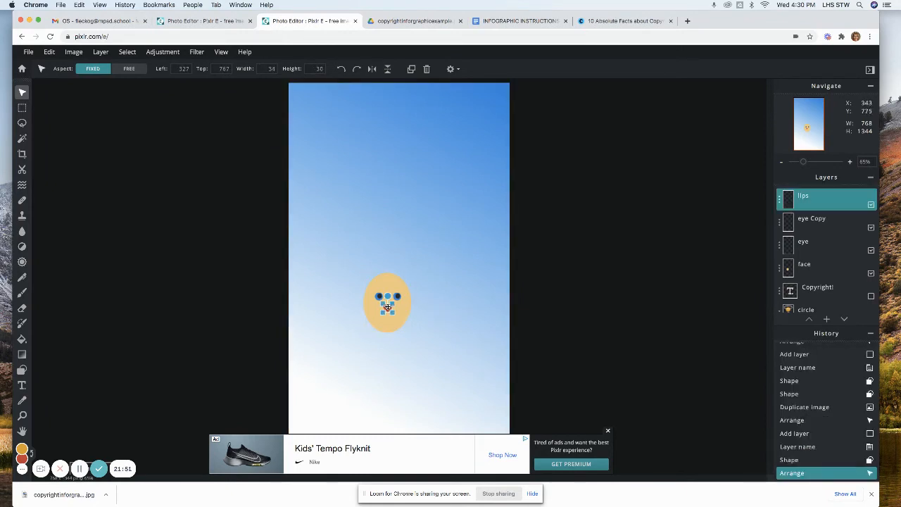
- Stretch the heart into a wider lip shape of about 46 × 28 px and centre it horizontally between the eyes
mouse_move(381, 313)
left_mouse_down()
mouse_move(345, 308)
mouse_move(331, 312)
mouse_move(328, 326)
mouse_move(386, 338)
mouse_move(392, 320)
mouse_move(380, 311)
left_mouse_up()
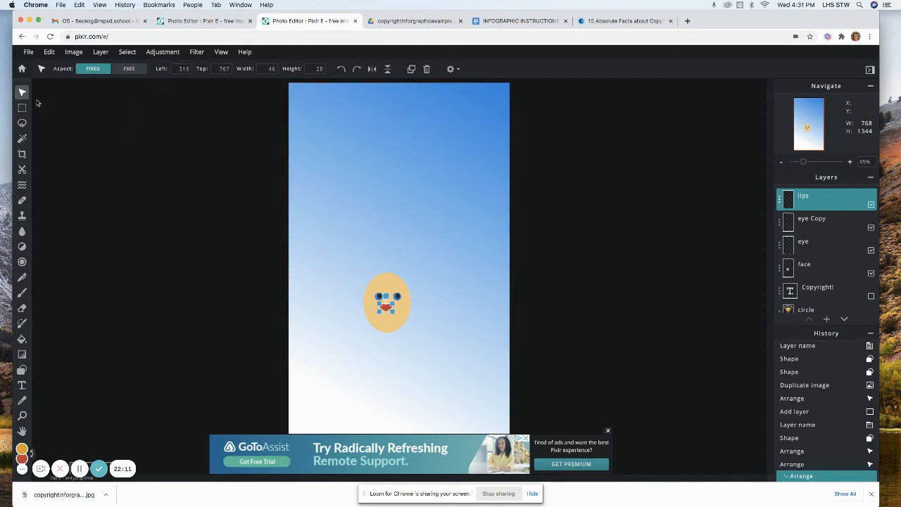
left_click(322, 104)
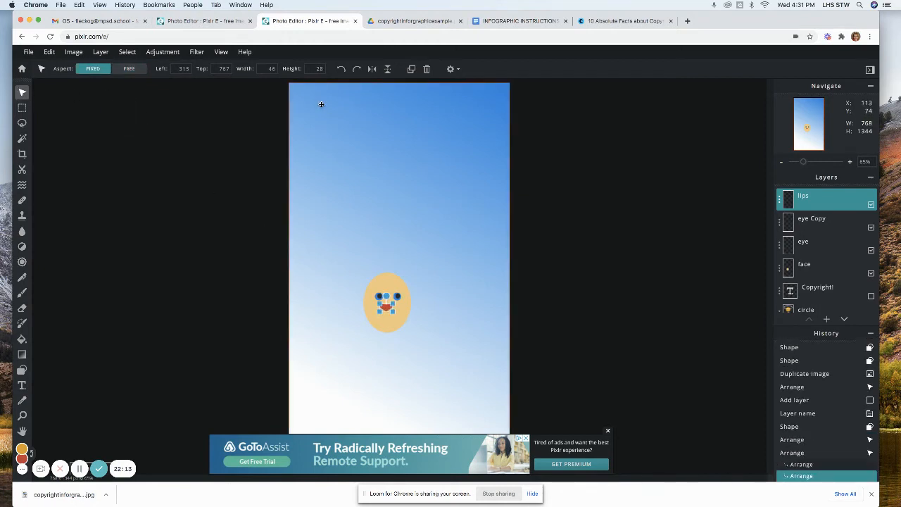
left_click(321, 104)
left_click(321, 104)
left_click(321, 104)
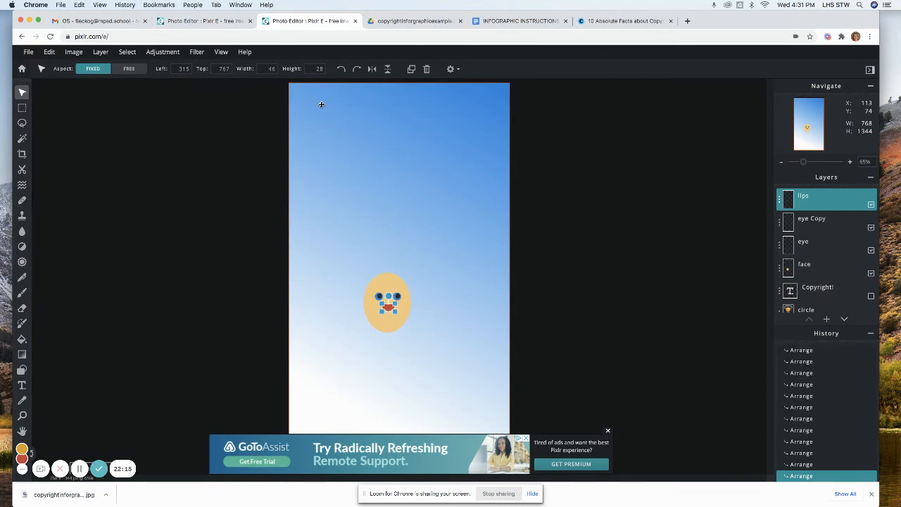
- Lower the lips to the mouth area in the lower part of the face and deselect them
key("Down")
key("Down")
key("Down")
key("Down")
key("Down")
key("Down")
key("Down")
key("Down")
key("Down")
left_click(434, 325)
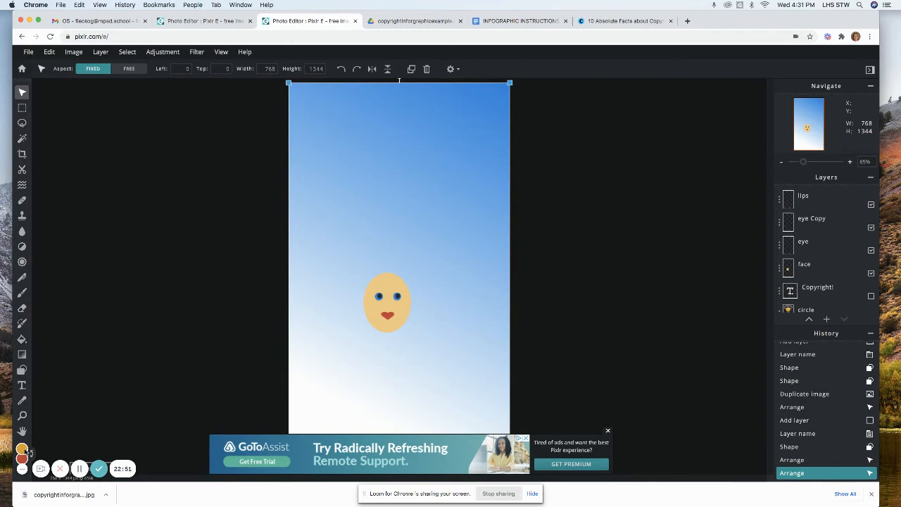
- Add a new text layer and set its colour to a muted tan, #D3B273, slightly darker than the face
left_click(21, 385)
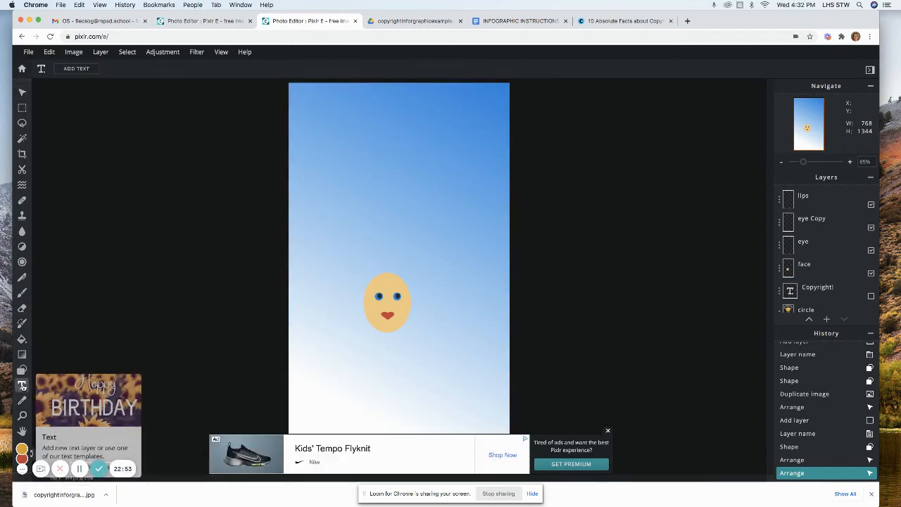
left_click(78, 69)
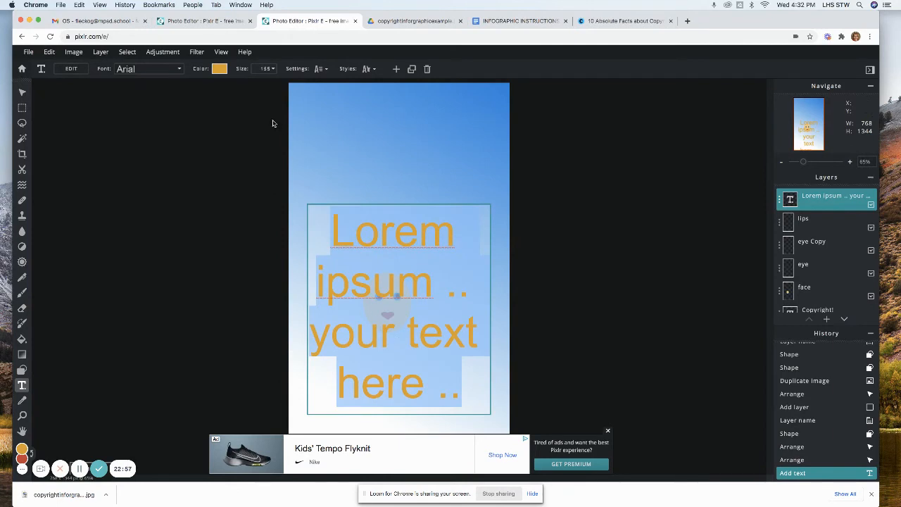
left_click(218, 69)
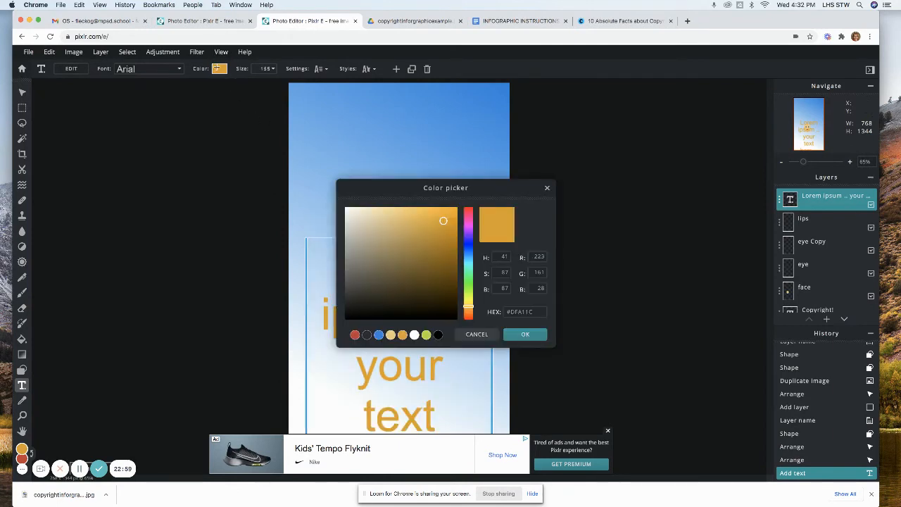
left_click(391, 336)
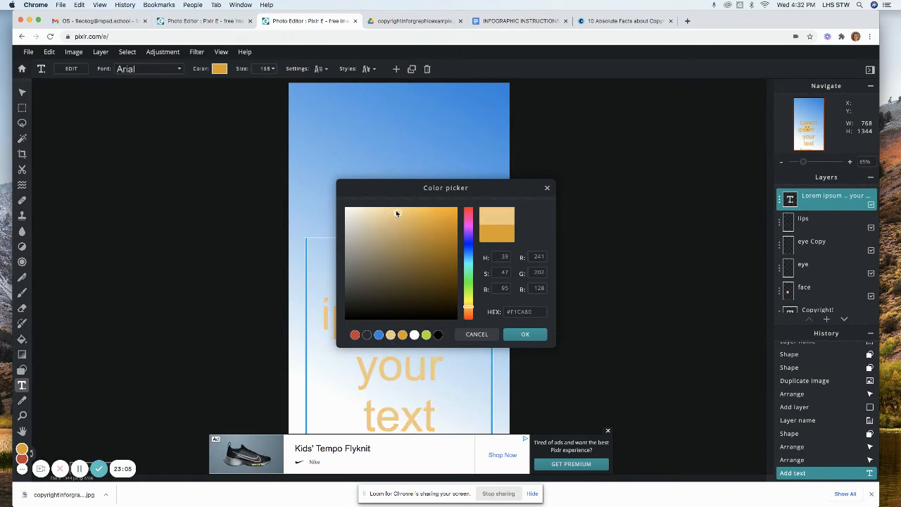
left_click_drag(396, 217, 397, 227)
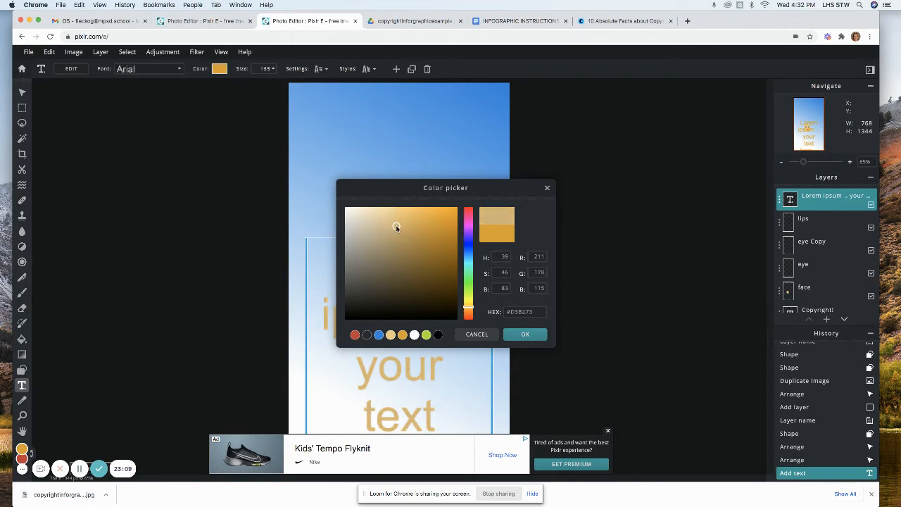
left_click(537, 337)
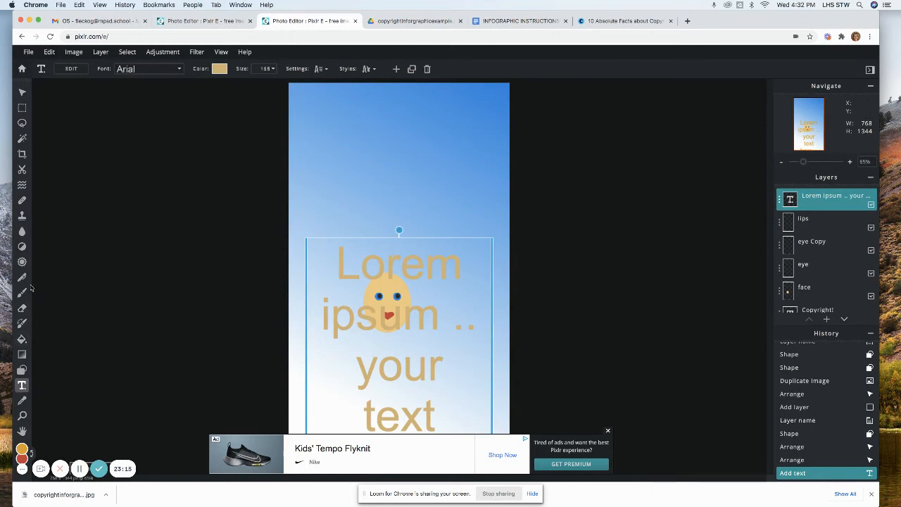
- Replace the placeholder text of the new text layer with a single letter "C"
double_click(374, 257)
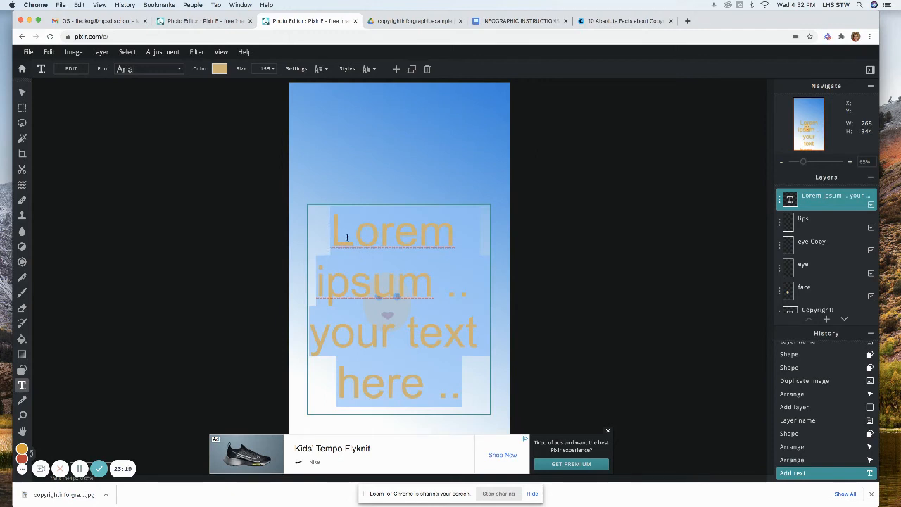
key("BackSpace")
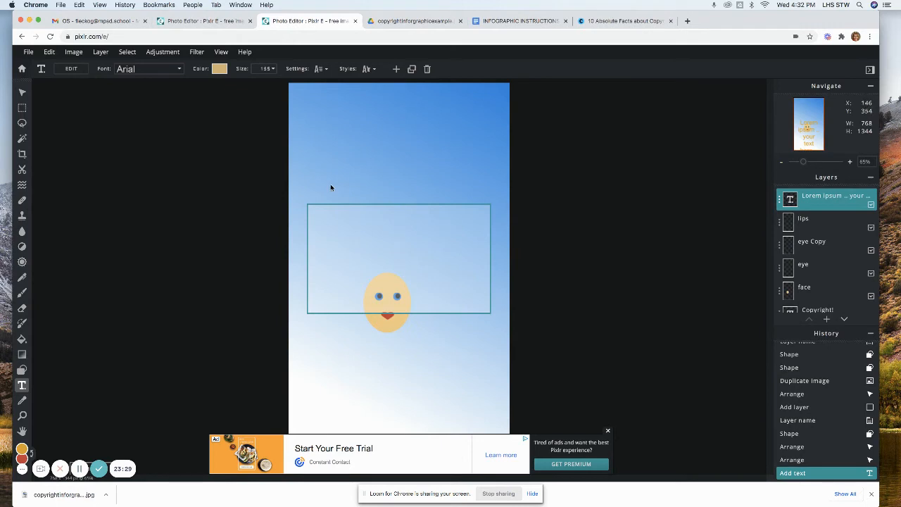
type("C")
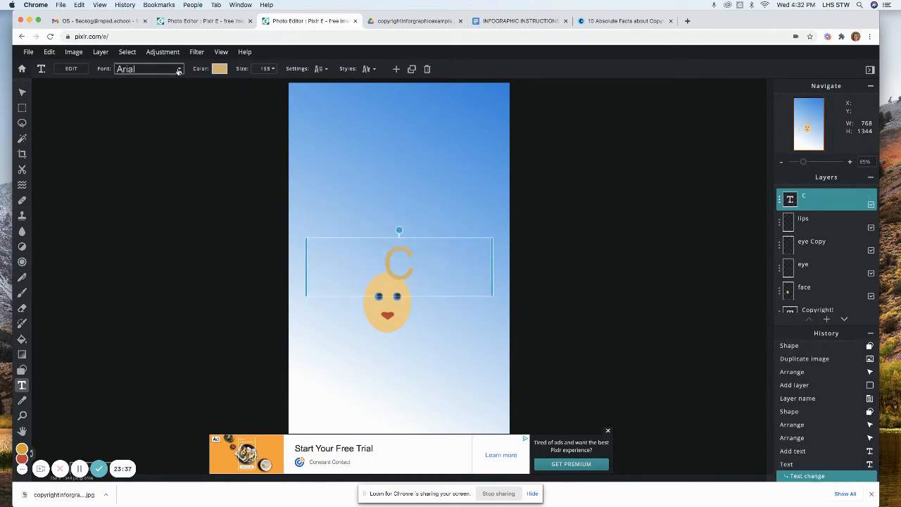
- Try the Adolfine font on the letter C, then set its font to Alvida
left_click(179, 71)
left_click(151, 212)
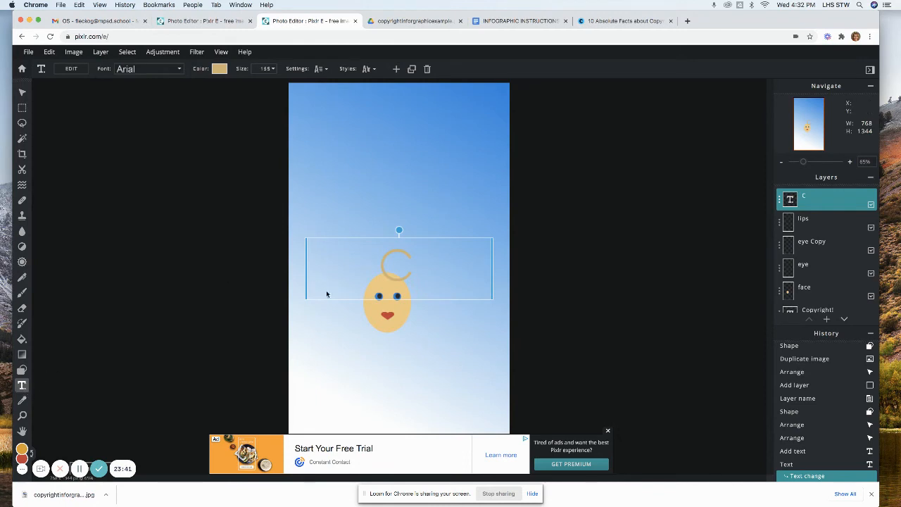
left_click_drag(396, 268, 399, 265)
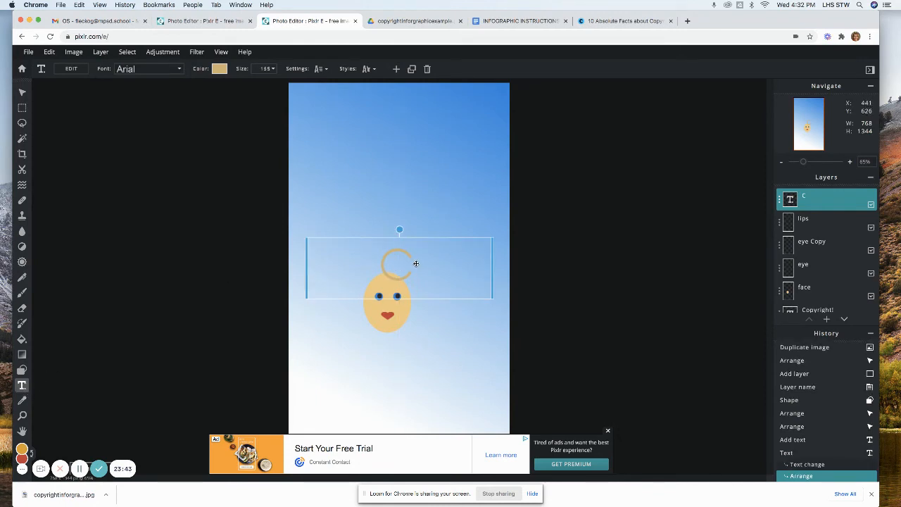
left_click(180, 70)
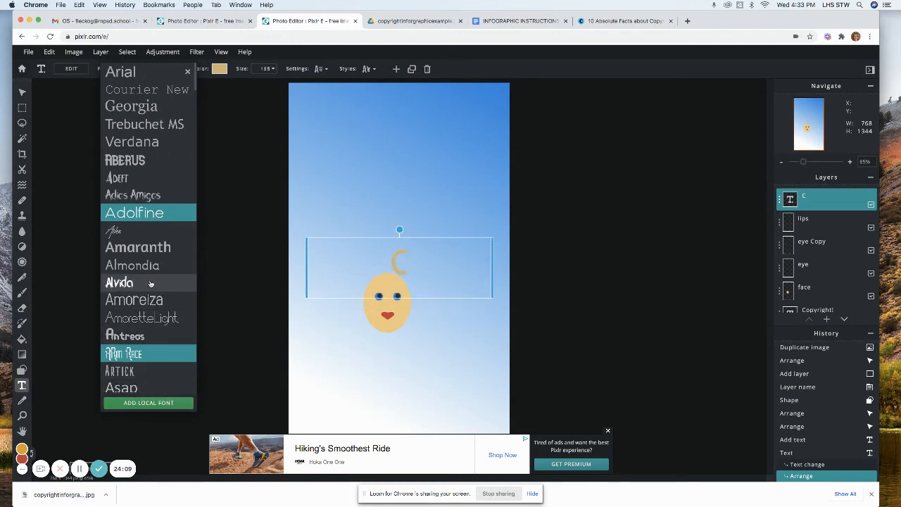
key("Escape")
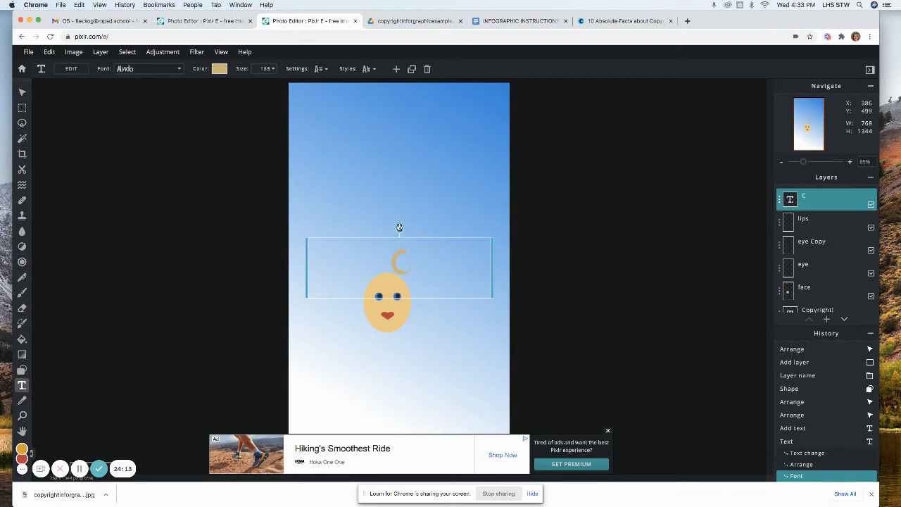
- Rotate the C about 90° counterclockwise so it opens upward, narrow its text box, and place it over the face between eyes and lips
left_click_drag(399, 228, 406, 285)
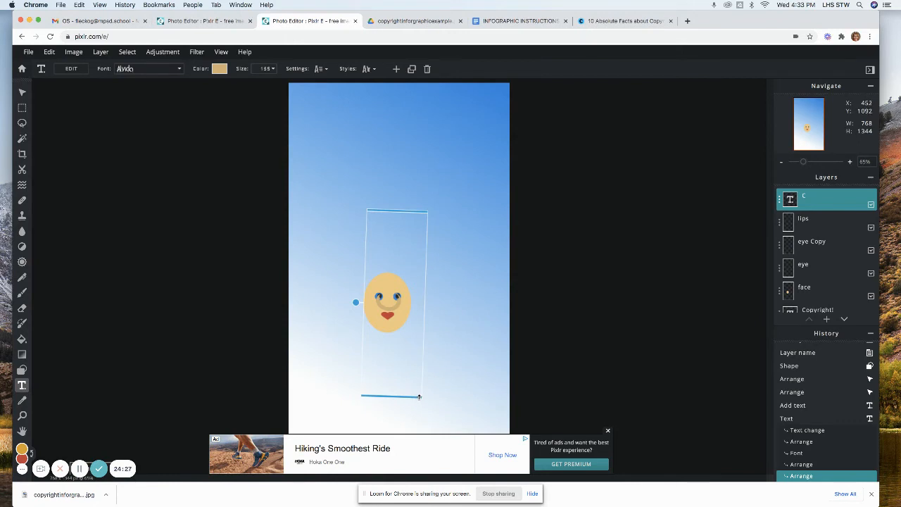
left_click_drag(419, 391, 396, 246)
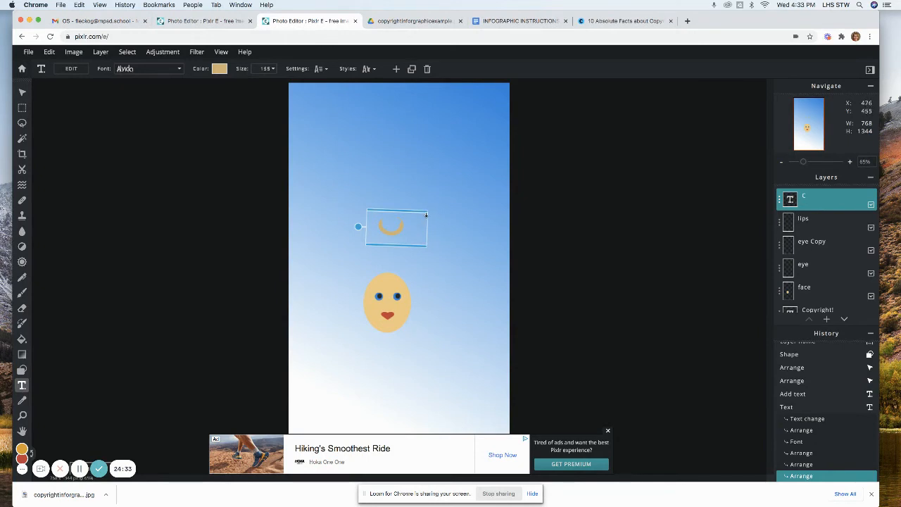
left_click_drag(426, 212, 403, 215)
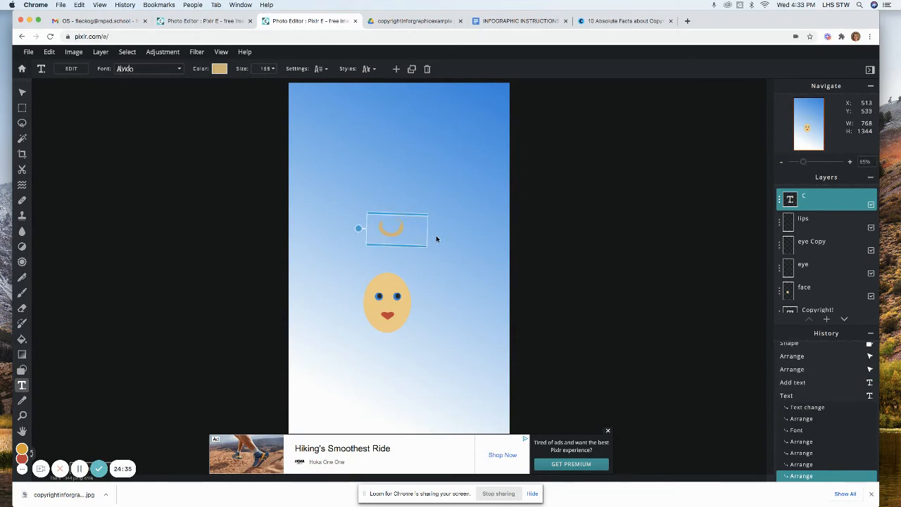
left_click_drag(425, 245, 402, 223)
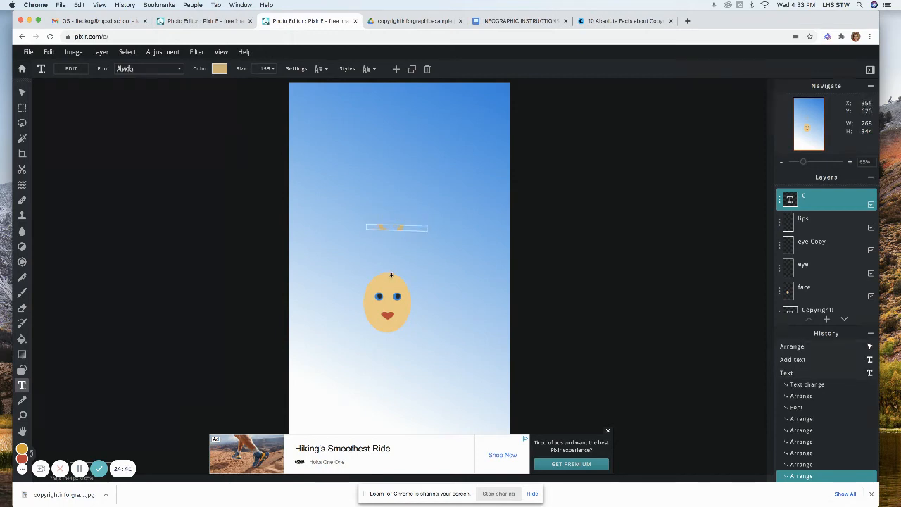
left_click_drag(395, 226, 390, 307)
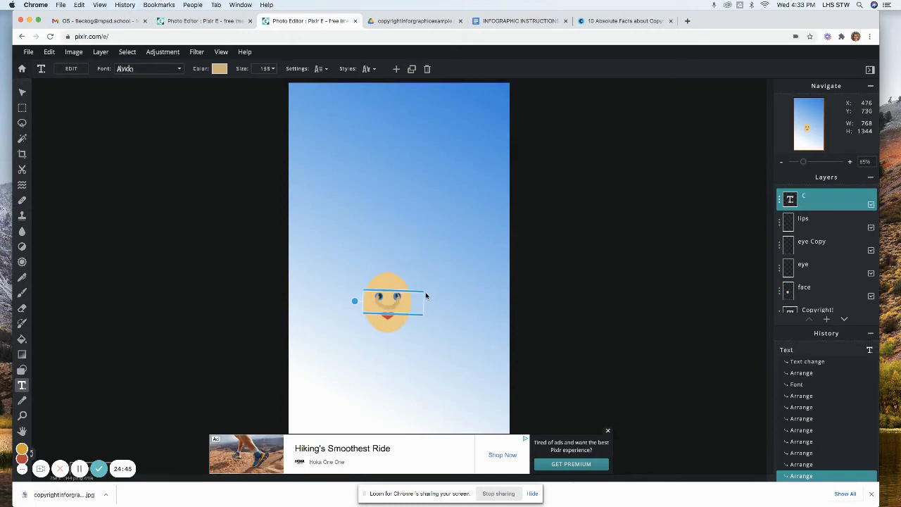
- Reduce the text size of the letter C to 53
left_click(379, 297)
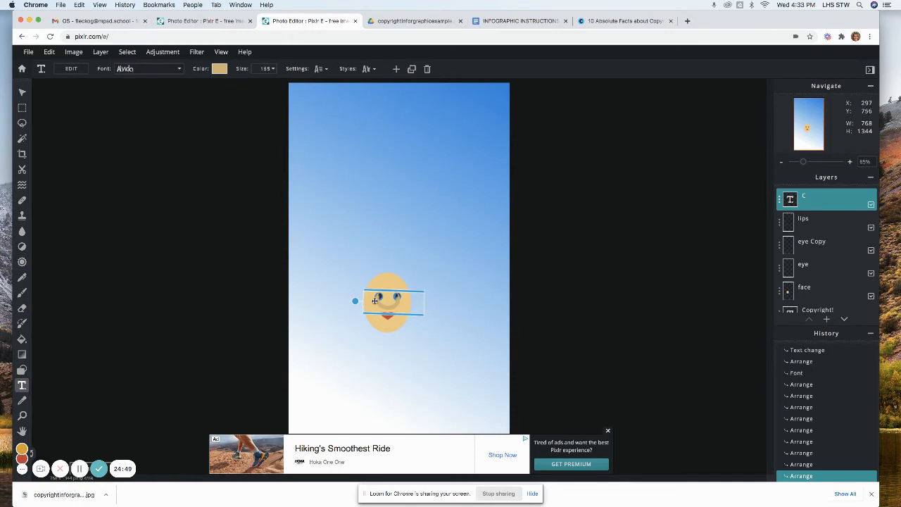
left_click(375, 301)
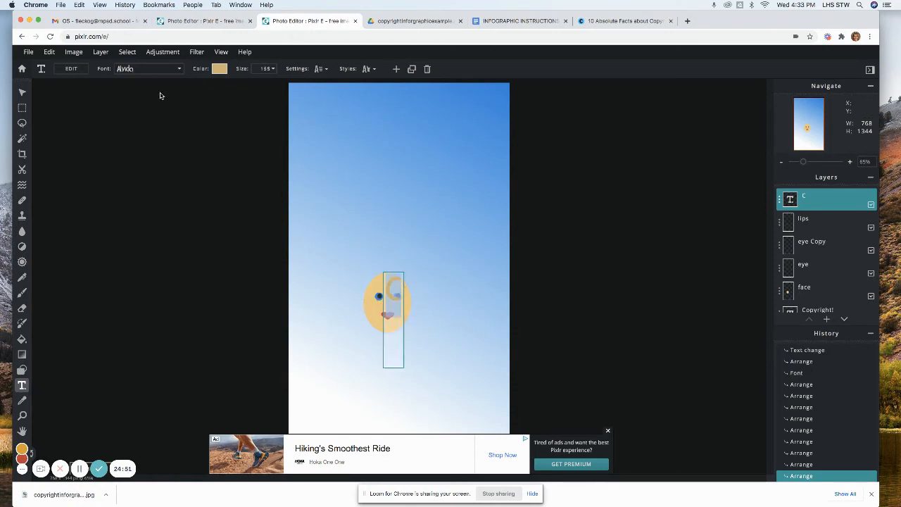
left_click(274, 69)
left_click_drag(213, 85, 205, 84)
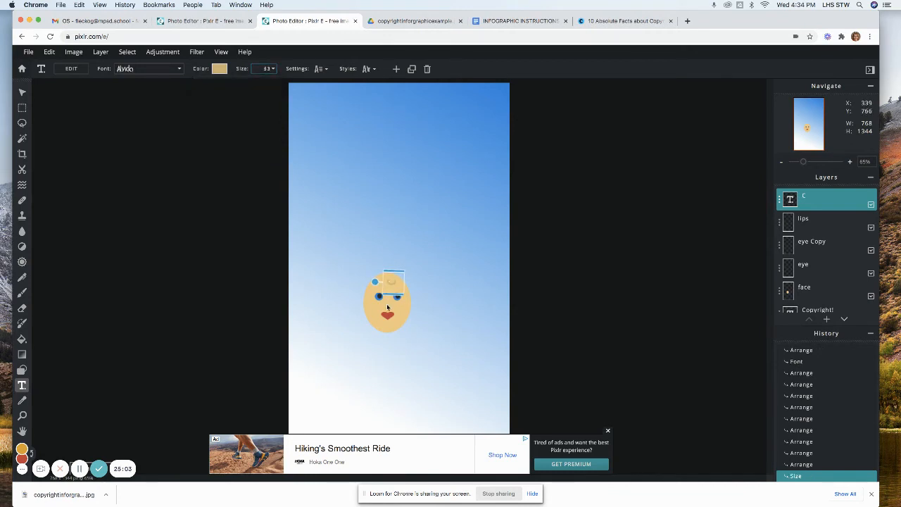
- Move the rotated C down into the nose position between the eyes and lips, and deselect it
left_click_drag(393, 279, 389, 306)
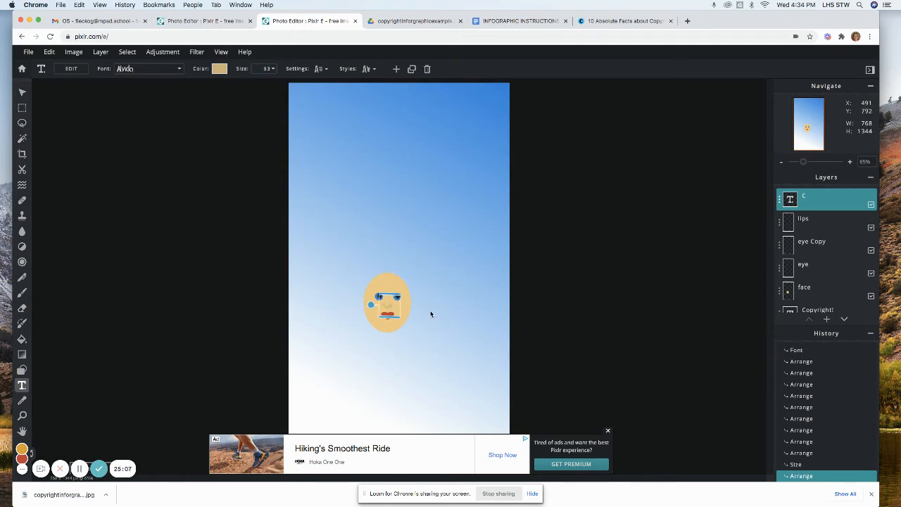
left_click(452, 333)
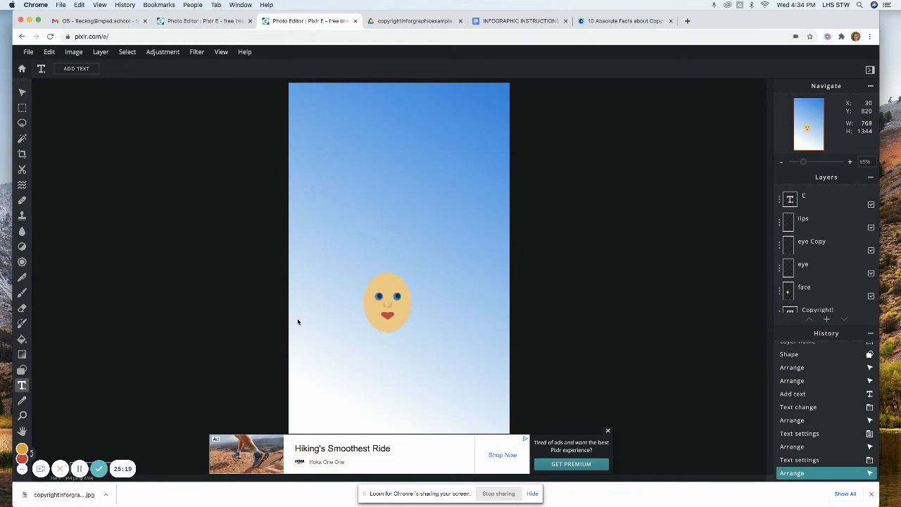
- Add a new empty layer above the C text layer and name it "hair"
left_click(826, 320)
left_click(365, 273)
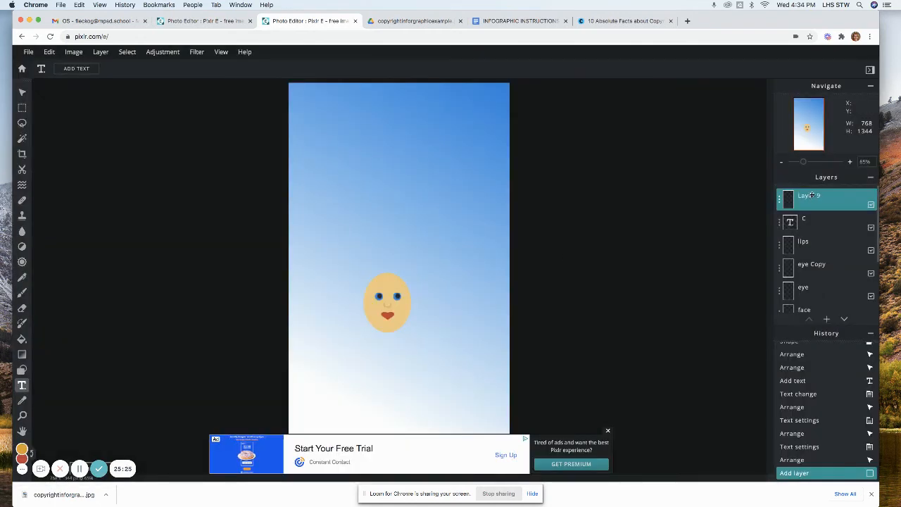
left_click(779, 203)
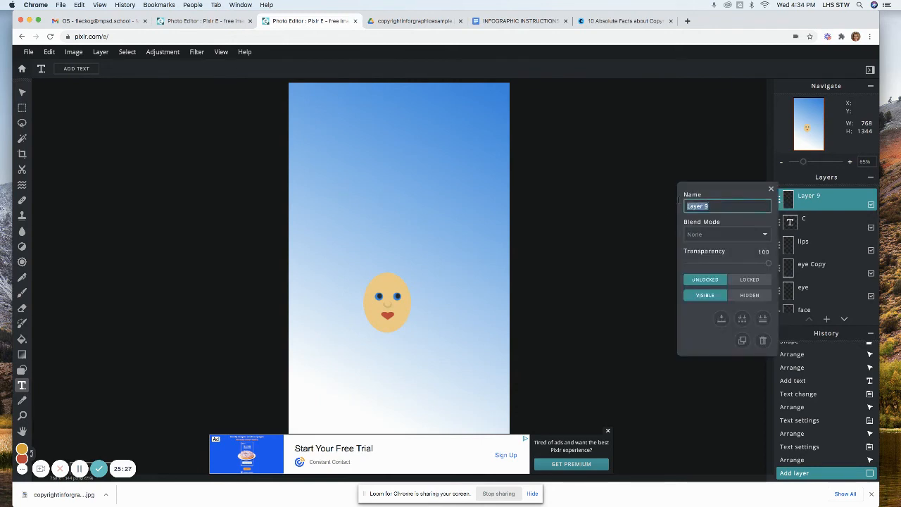
type("hair")
left_click(699, 326)
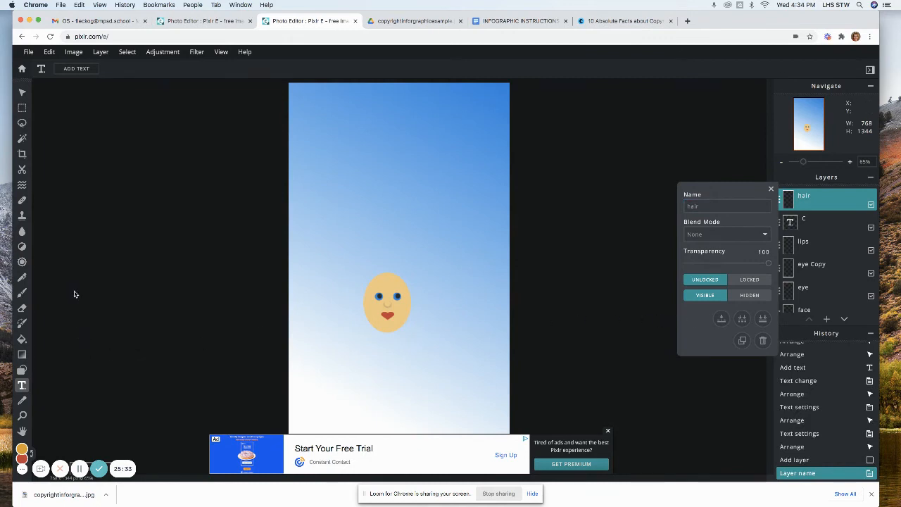
- Set the foreground color to dark brown #5C2F11
left_click(23, 451)
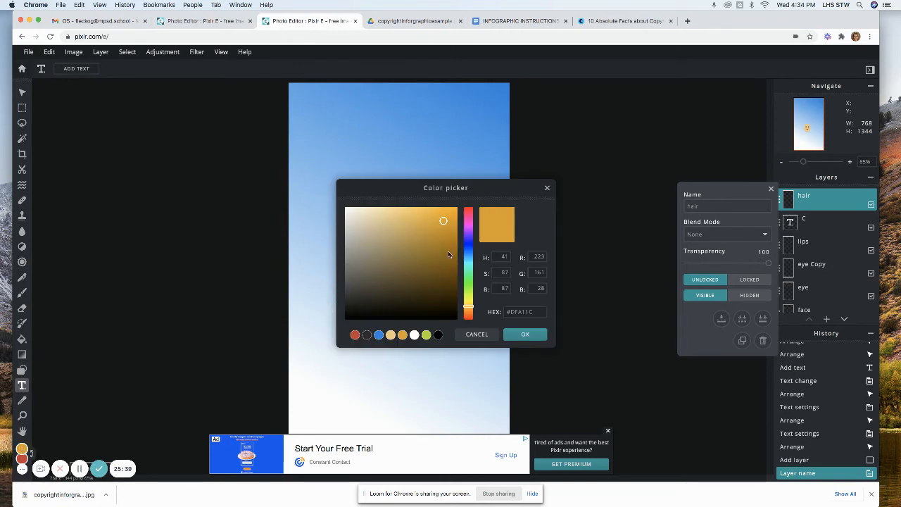
left_click_drag(470, 307, 471, 316)
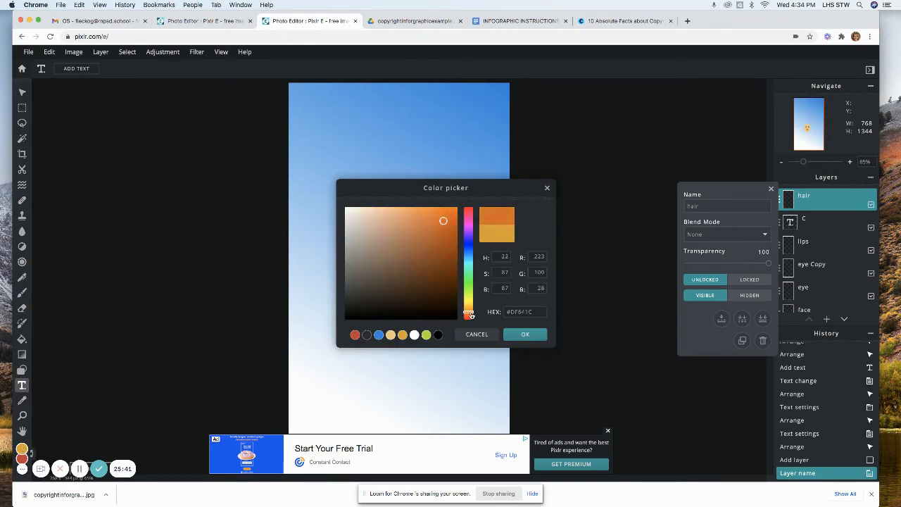
mouse_move(443, 221)
left_mouse_down()
mouse_move(444, 288)
mouse_move(437, 279)
left_mouse_up()
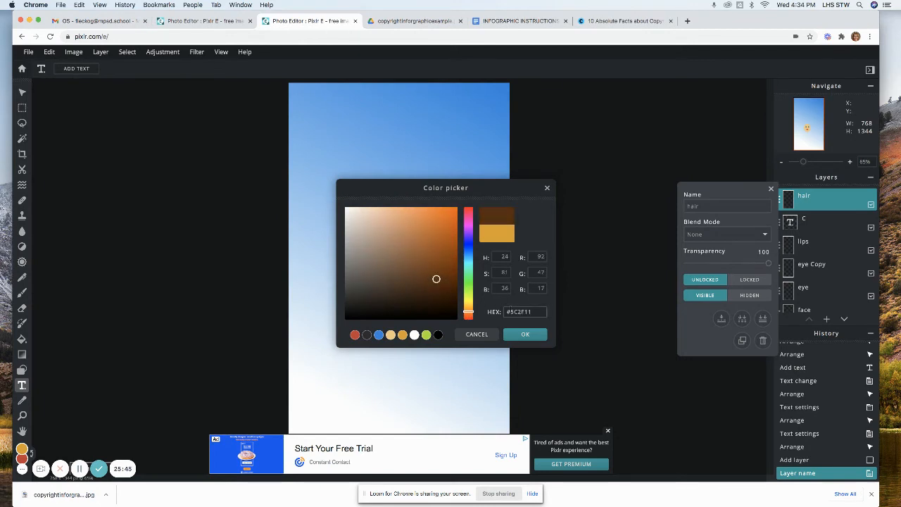
left_click(513, 339)
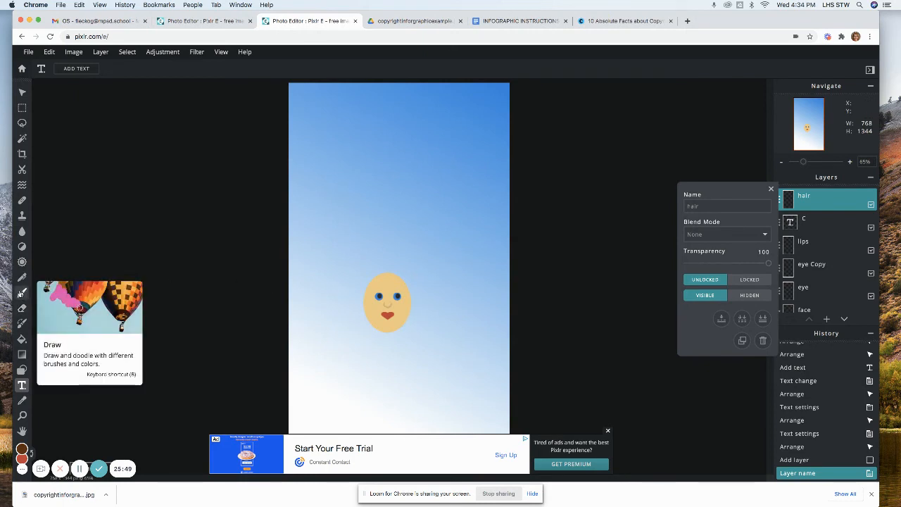
- Set up the Draw brush with the seven-petal flower tip, a step of 72%, and a size well below 100 px
left_click(21, 293)
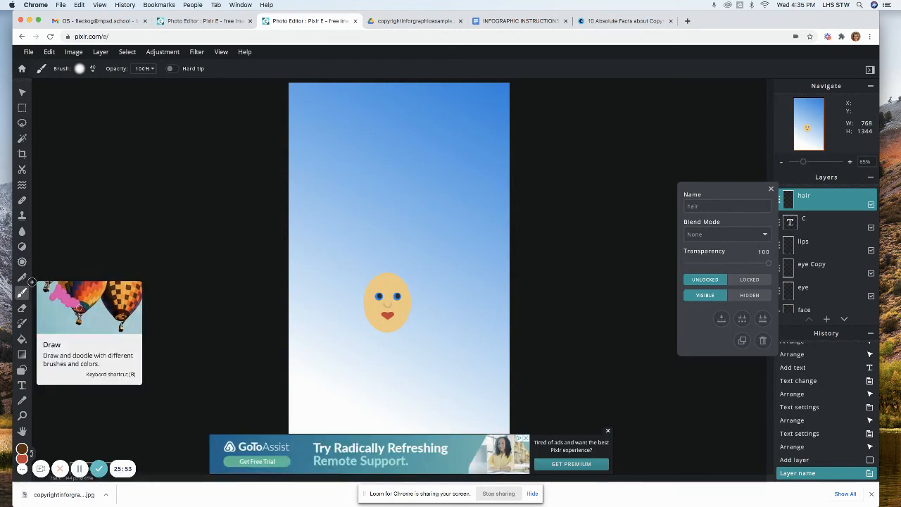
left_click(92, 71)
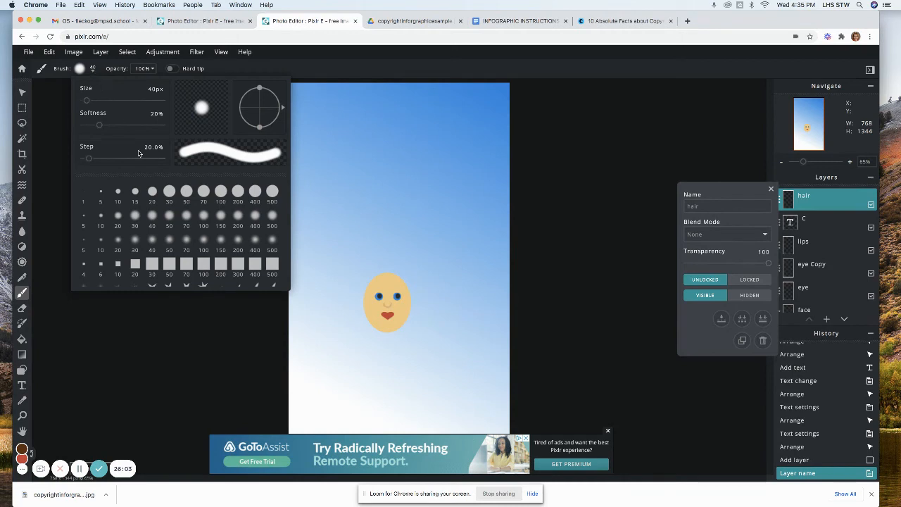
scroll(153, 223, "down", 2)
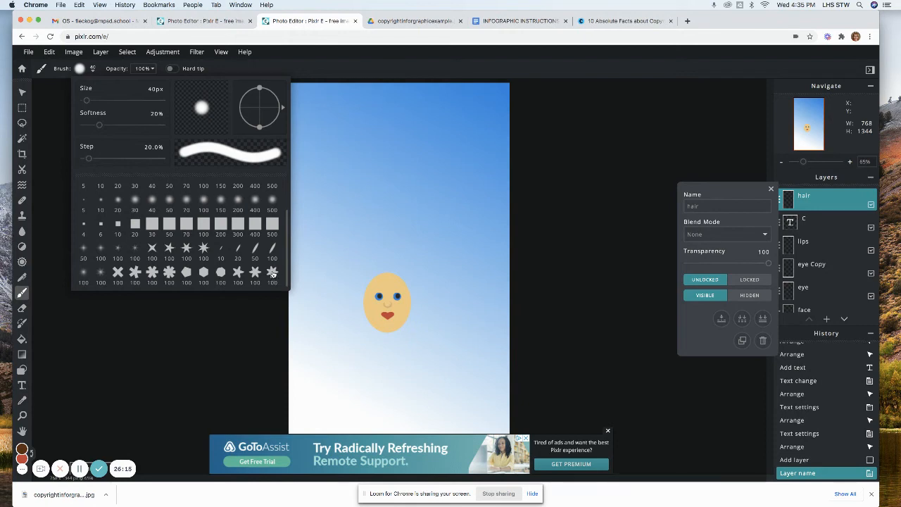
left_click(272, 273)
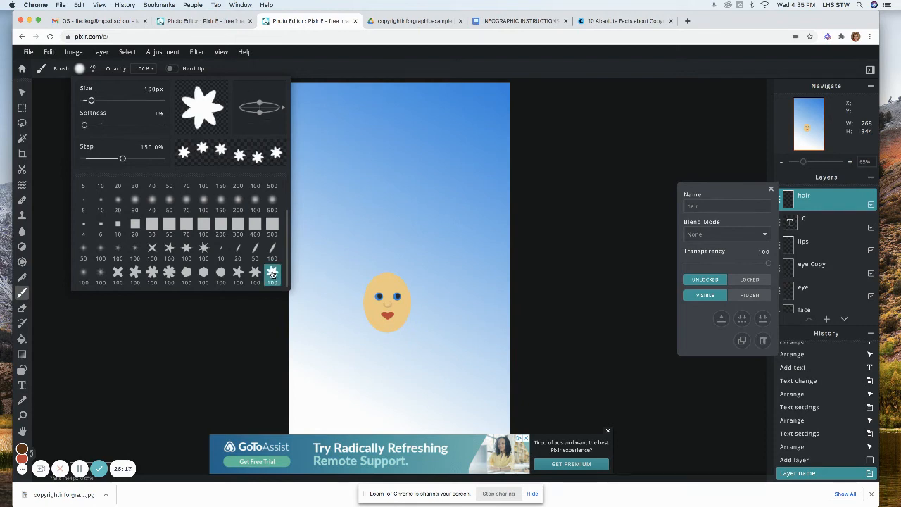
left_click_drag(122, 159, 102, 158)
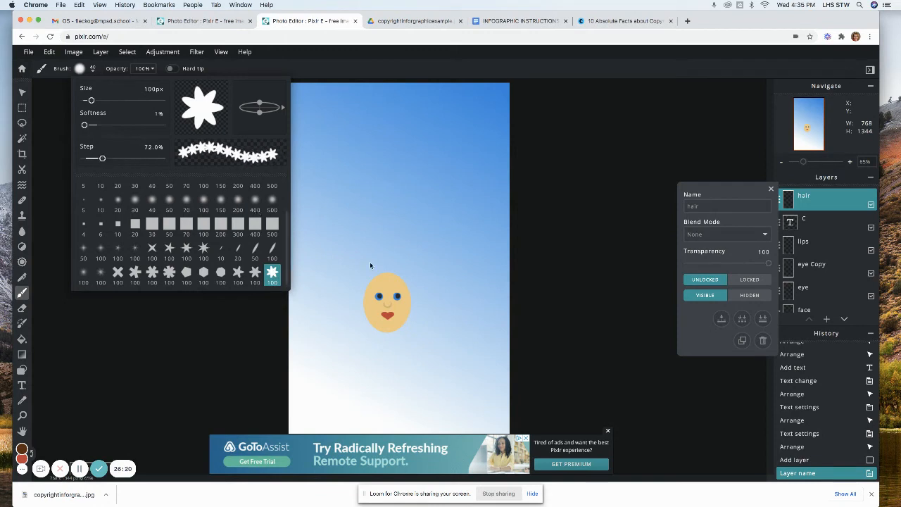
left_click(524, 198)
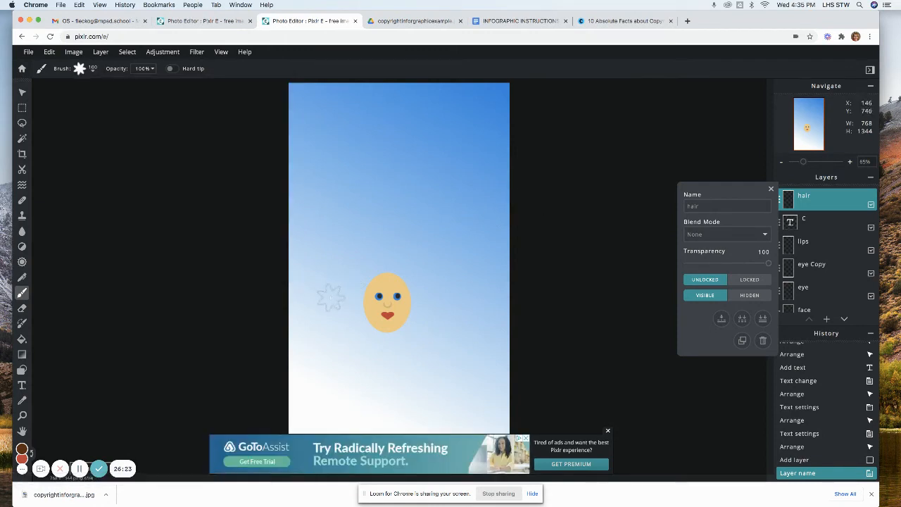
left_click(94, 71)
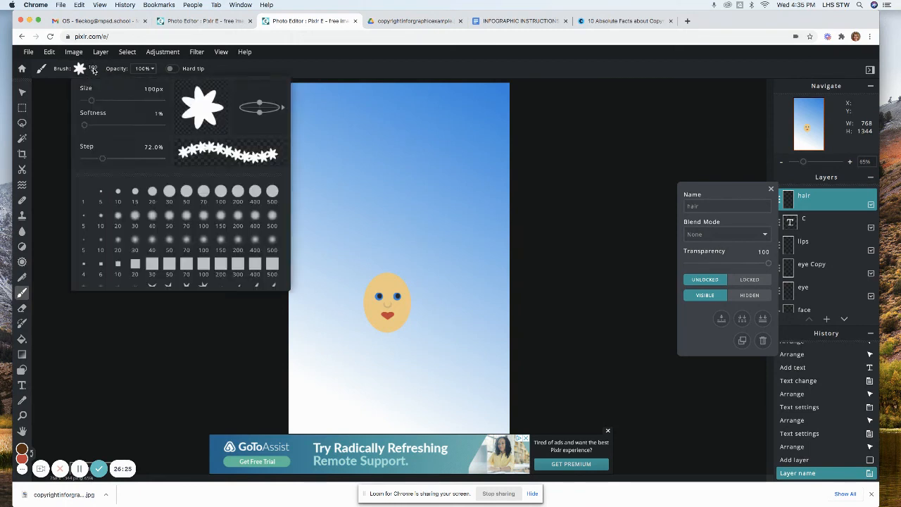
left_click_drag(94, 99, 87, 100)
left_click(373, 274)
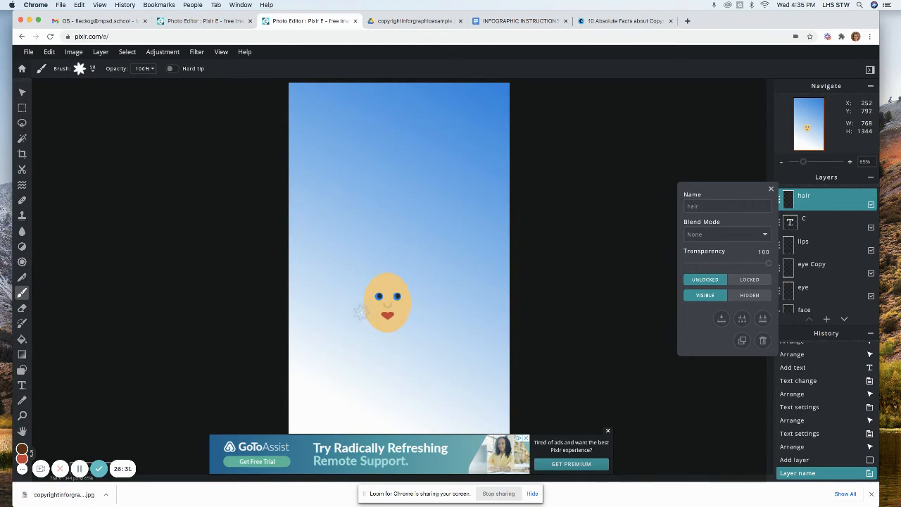
- Stamp dark brown curls around the face on the hair layer, along both sides and over the forehead, filling the gaps
left_click(361, 312)
left_click(363, 296)
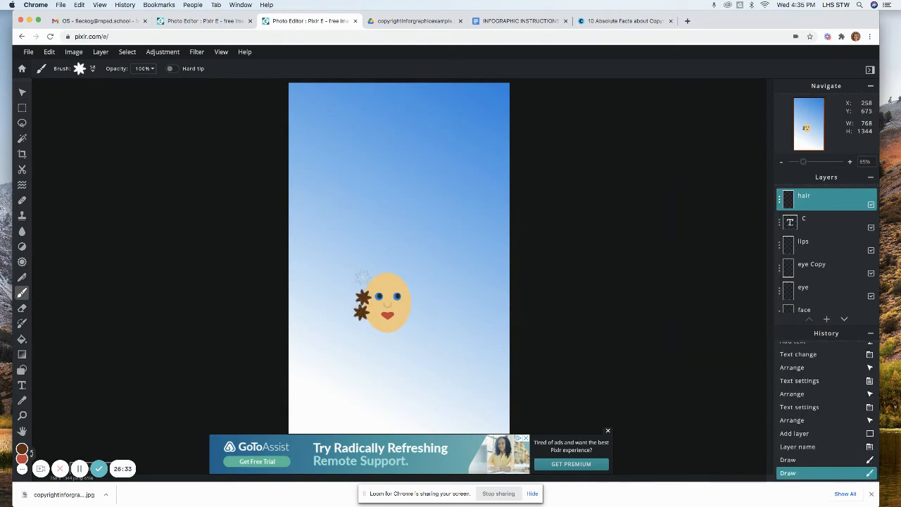
left_click(367, 284)
left_click(374, 272)
left_click(381, 270)
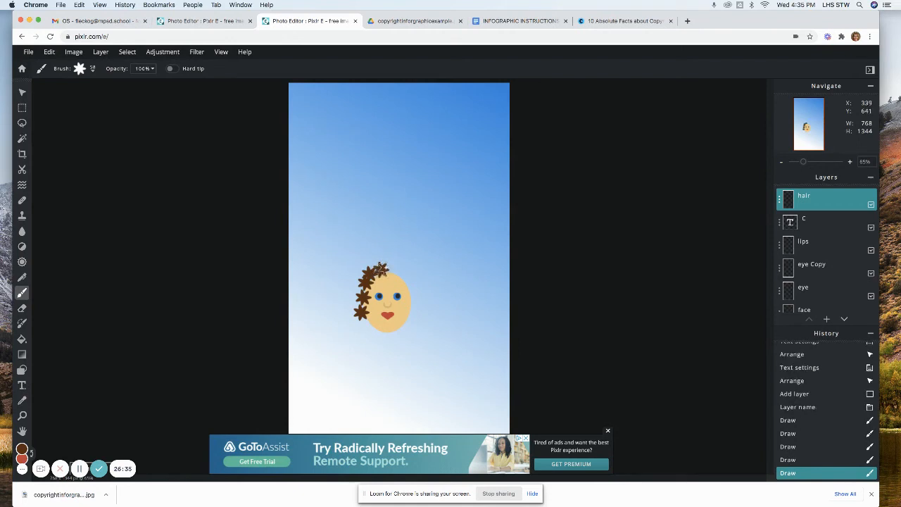
left_click(392, 269)
left_click(405, 272)
left_click(406, 277)
left_click(412, 284)
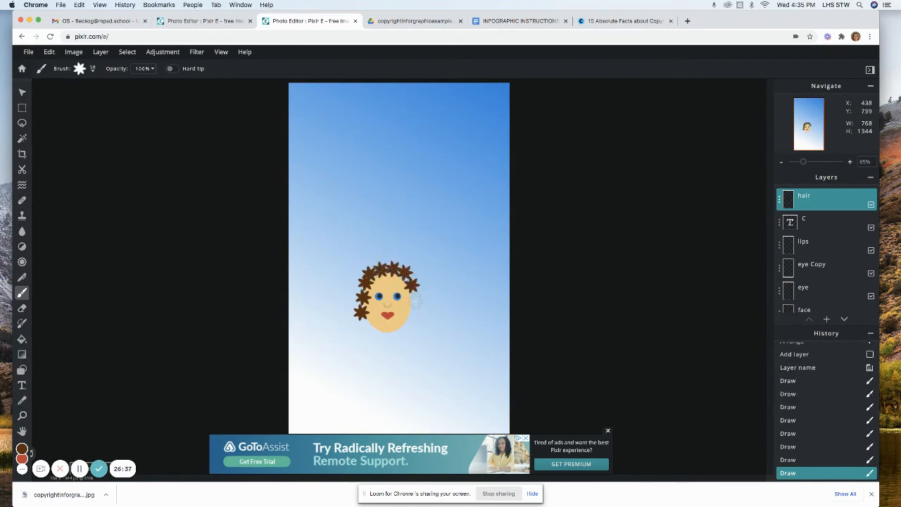
left_click(415, 301)
left_click(414, 292)
left_click(412, 313)
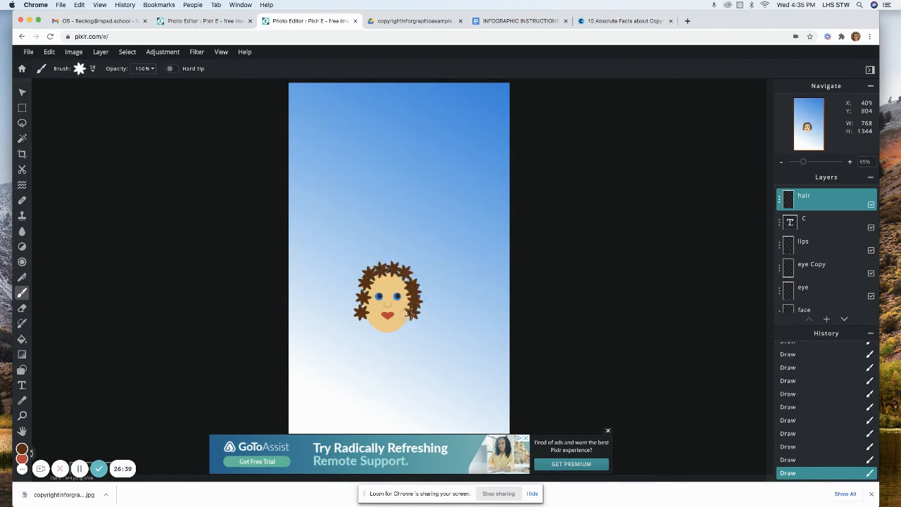
left_click(360, 305)
left_click(360, 299)
left_click(362, 287)
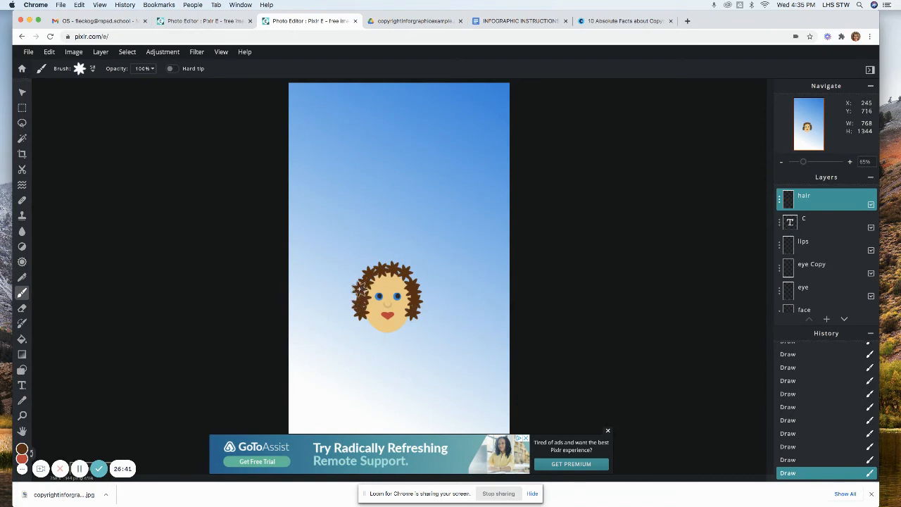
left_click(361, 281)
left_click(391, 269)
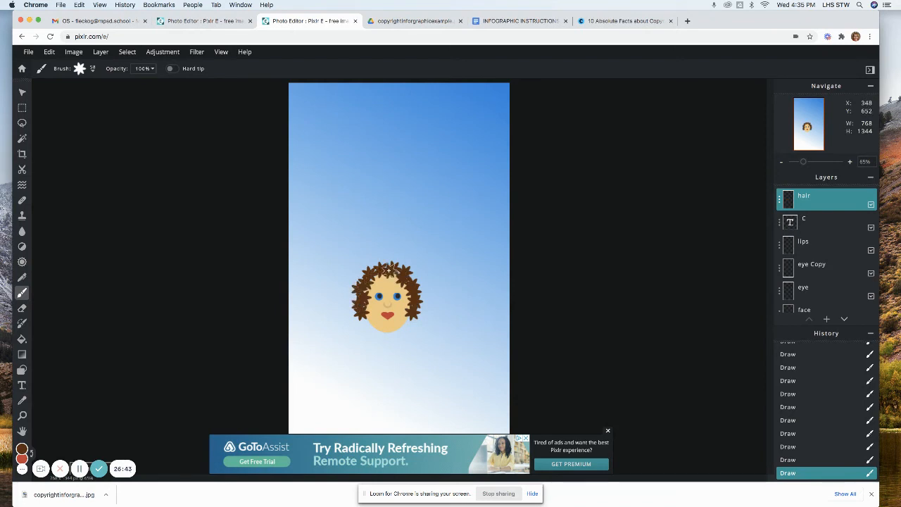
left_click(380, 268)
left_click(369, 273)
left_click(374, 280)
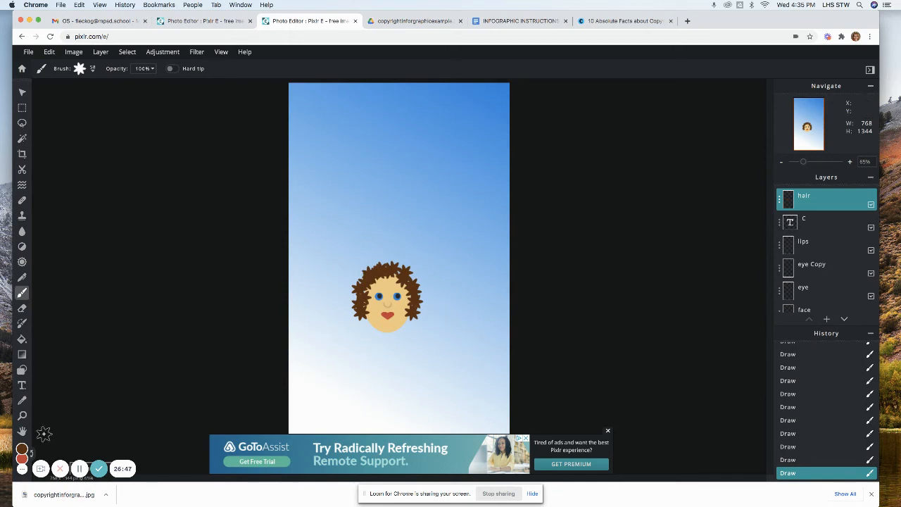
- Change the foreground color to the lighter brown #70482E
left_click(21, 450)
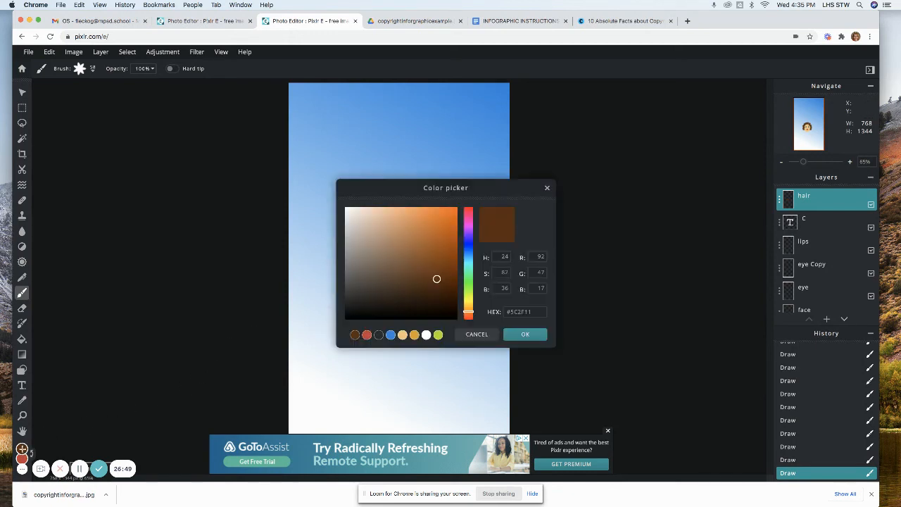
left_click_drag(437, 281, 410, 271)
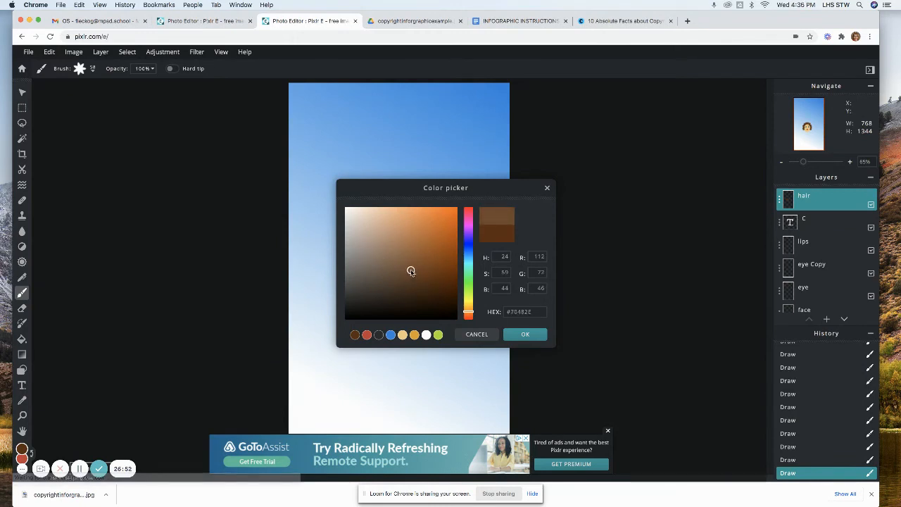
left_click(524, 333)
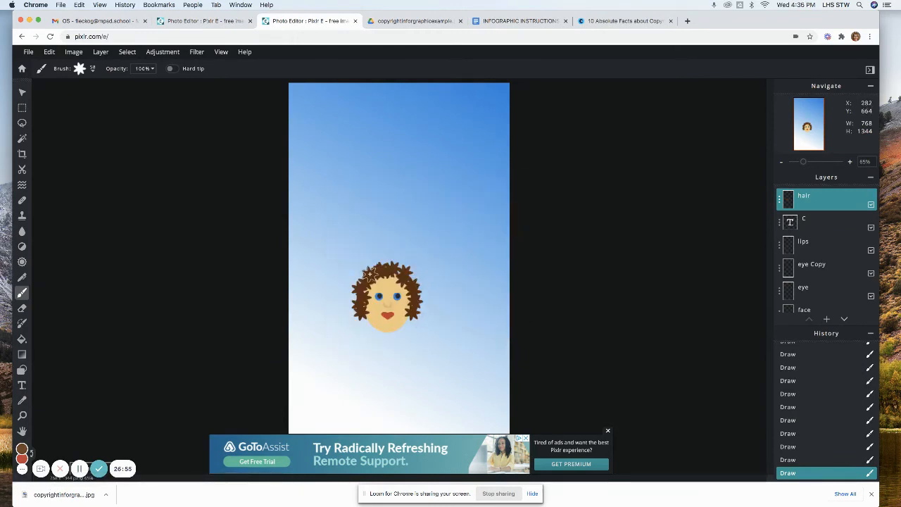
- Stamp lighter brown highlights over the curls on the sides and top of the hair, undoing the stray stamp above the head
left_click(359, 293)
left_click(366, 276)
left_click(375, 261)
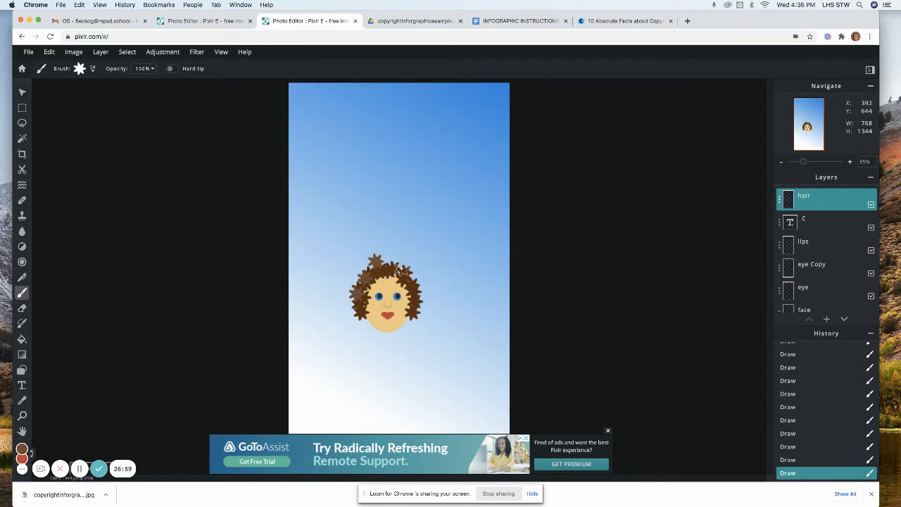
key("super+z")
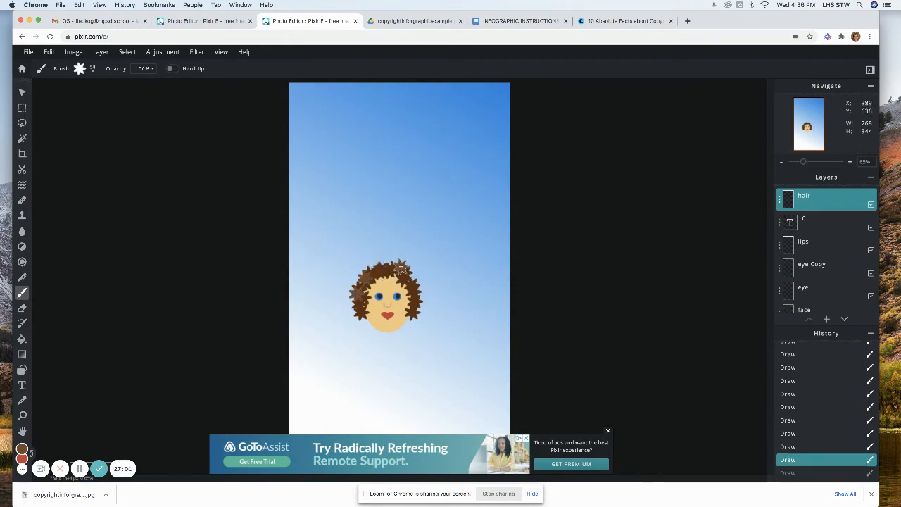
left_click(400, 268)
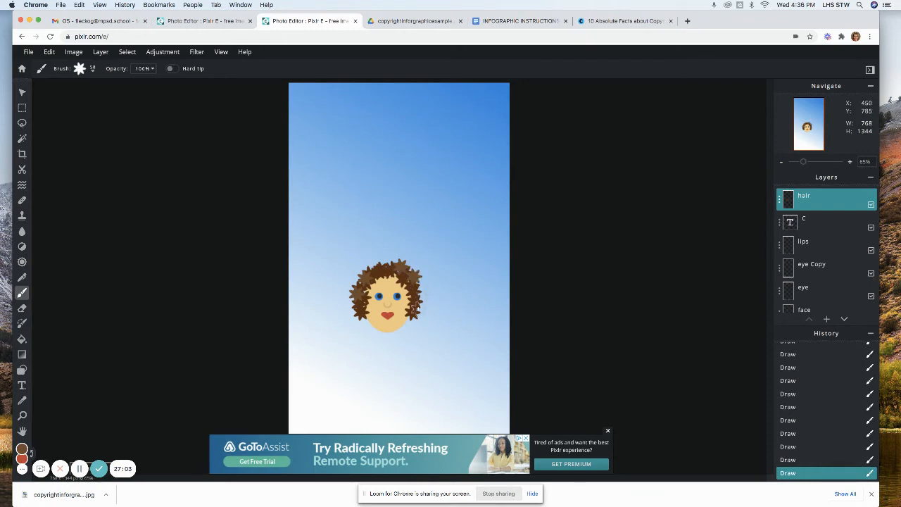
left_click(417, 312)
left_click(379, 265)
left_click(373, 267)
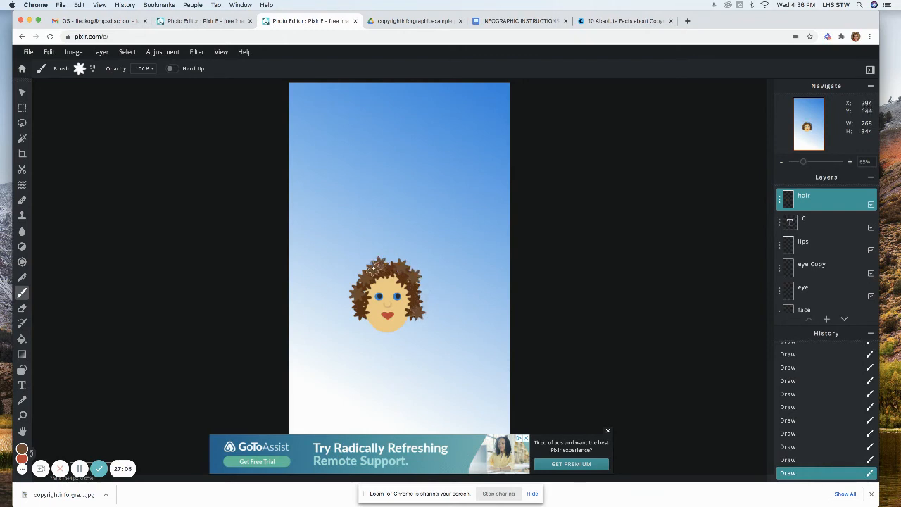
left_click(366, 276)
left_click(359, 319)
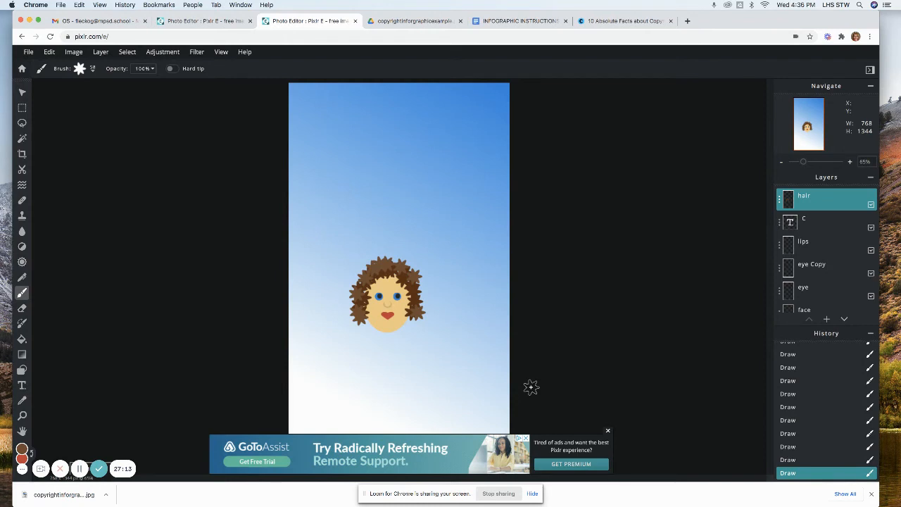
- Add a new layer above the hair layer and name it dress
scroll(850, 290, "down", 3)
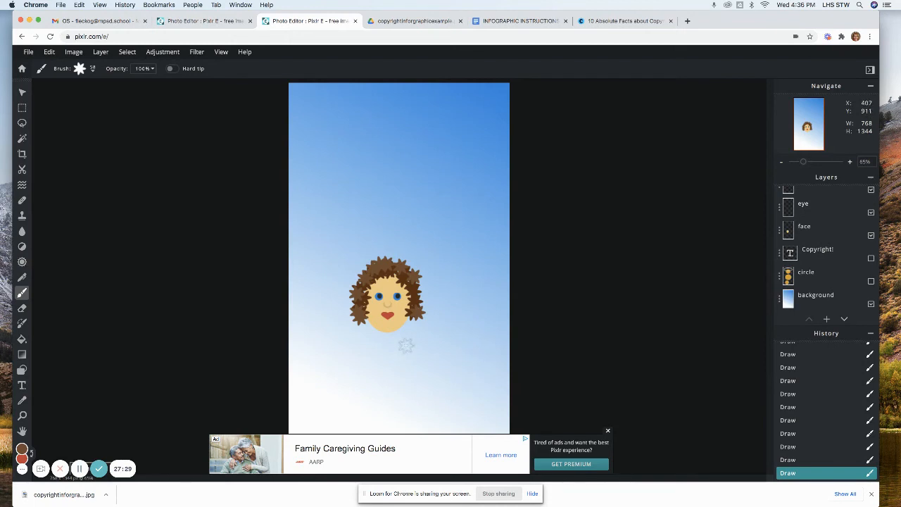
left_click(827, 320)
left_click(378, 268)
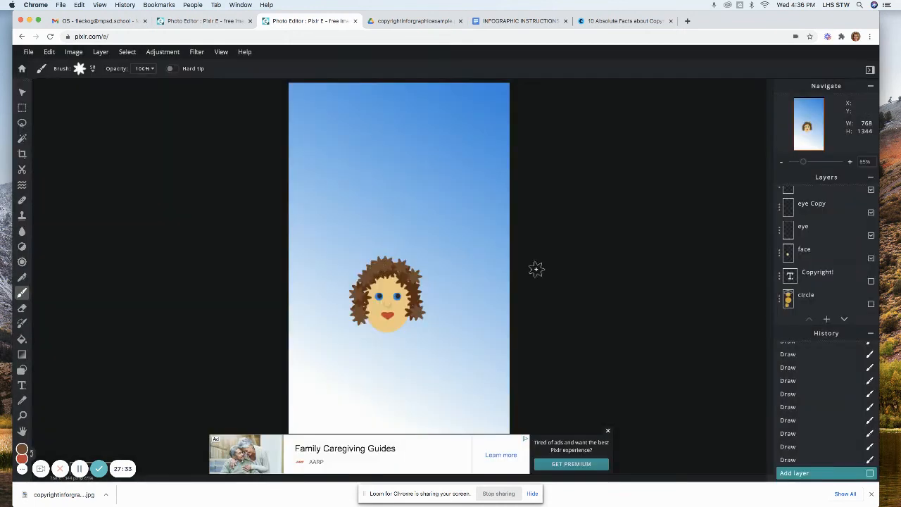
scroll(817, 228, "down", 1)
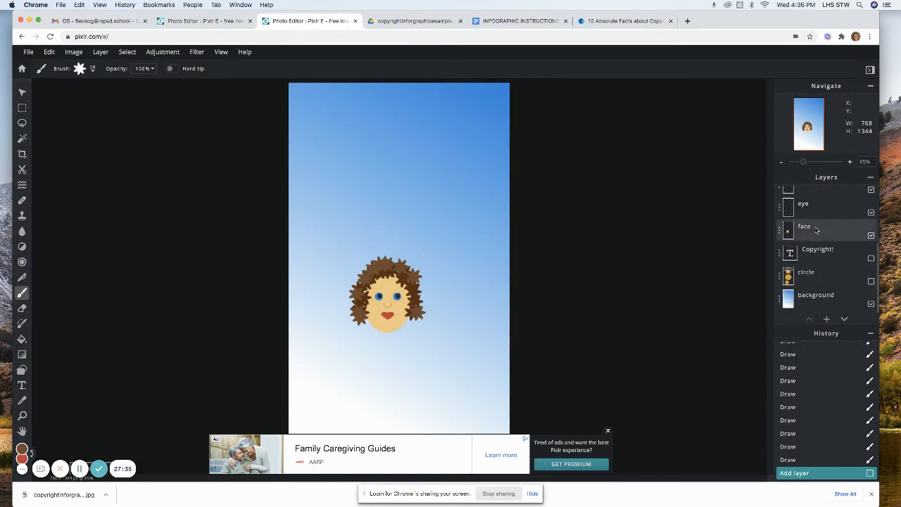
scroll(816, 241, "up", 4)
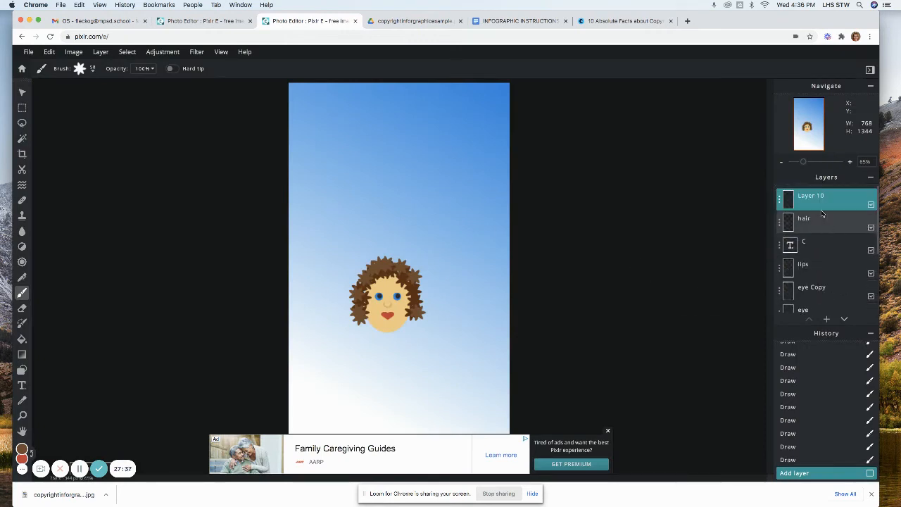
left_click(783, 200)
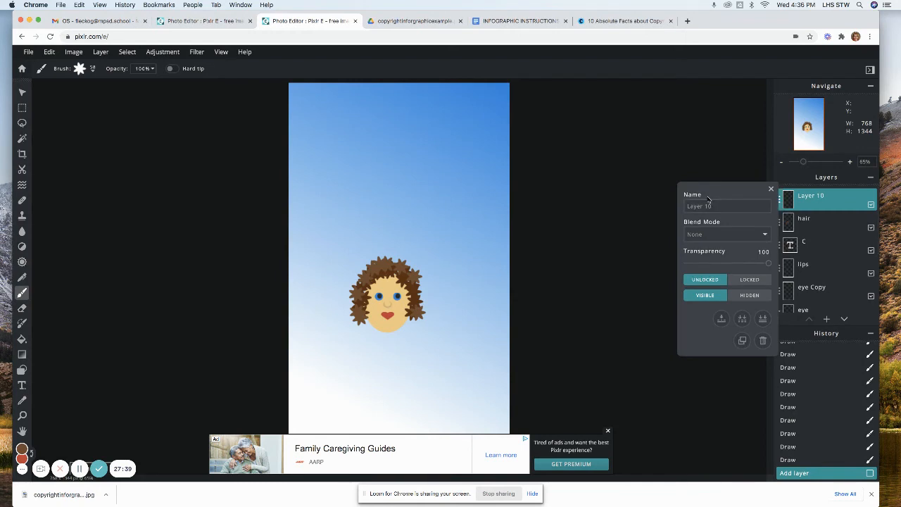
left_click(708, 208)
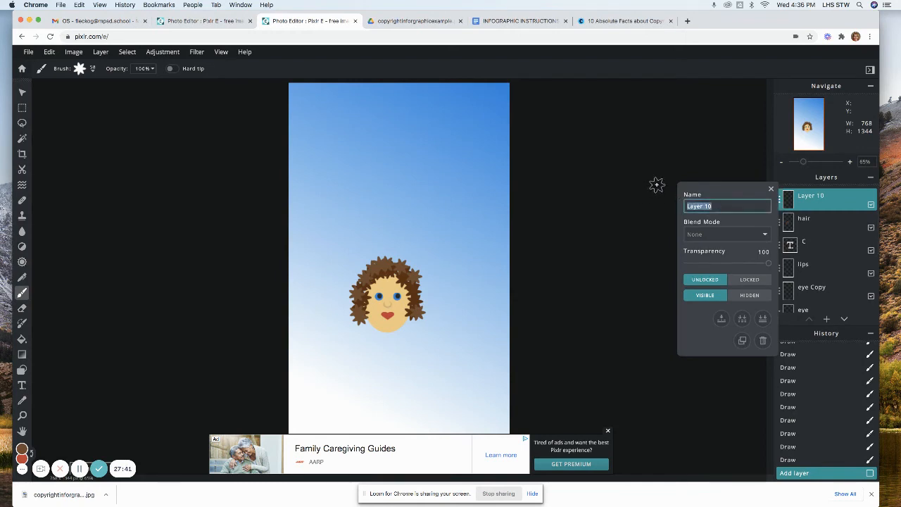
type("dress")
left_click(830, 201)
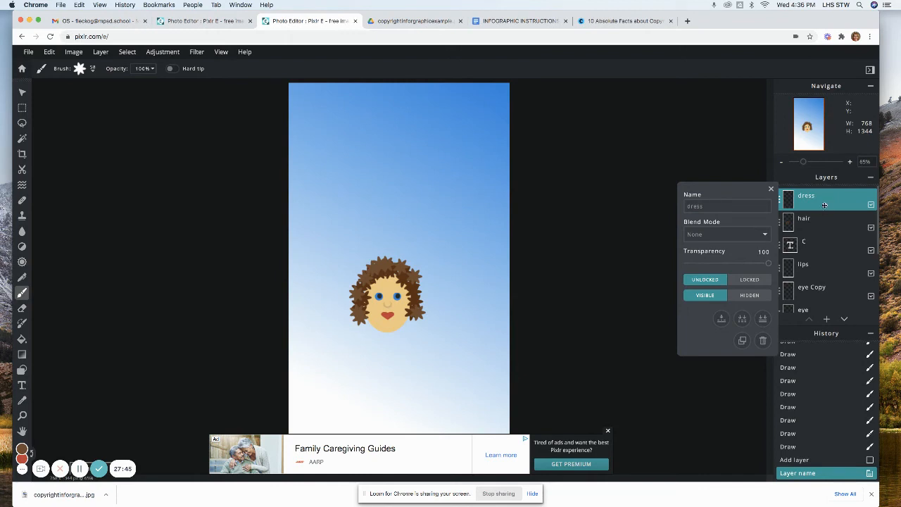
left_click(771, 189)
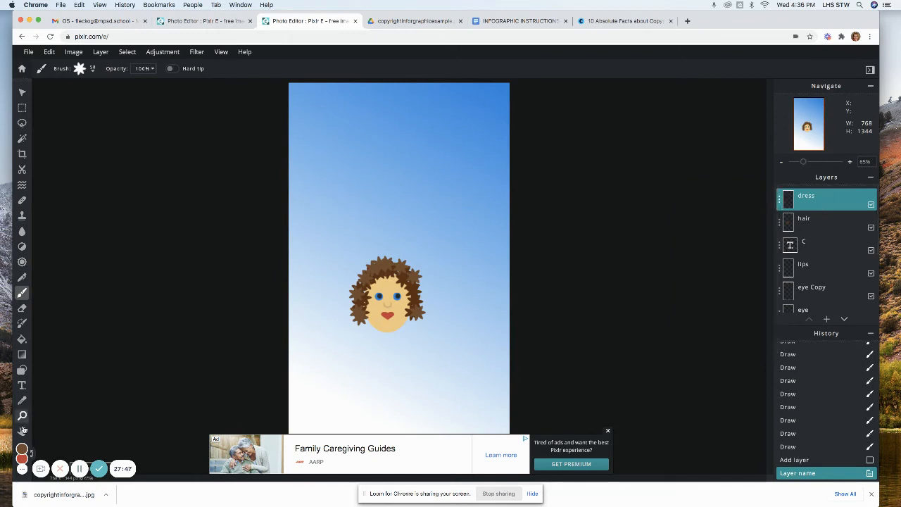
- Draw a filled red triangle about 338 × 311 px from the chin downward on the dress layer, undoing the small brown first attempt
left_click(31, 453)
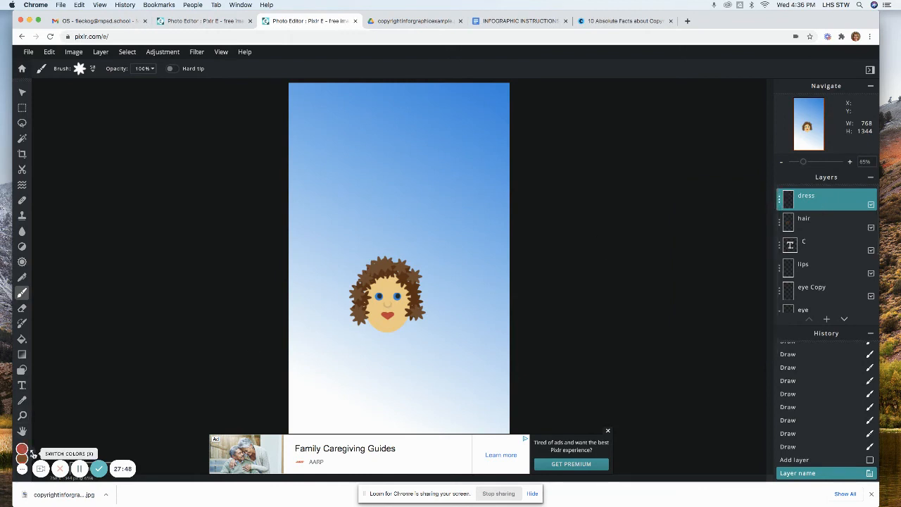
left_click(22, 370)
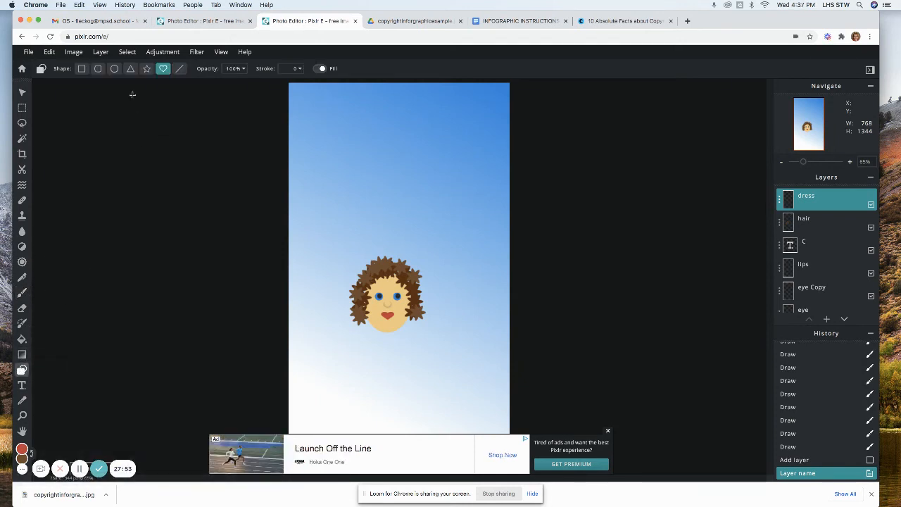
left_click(131, 70)
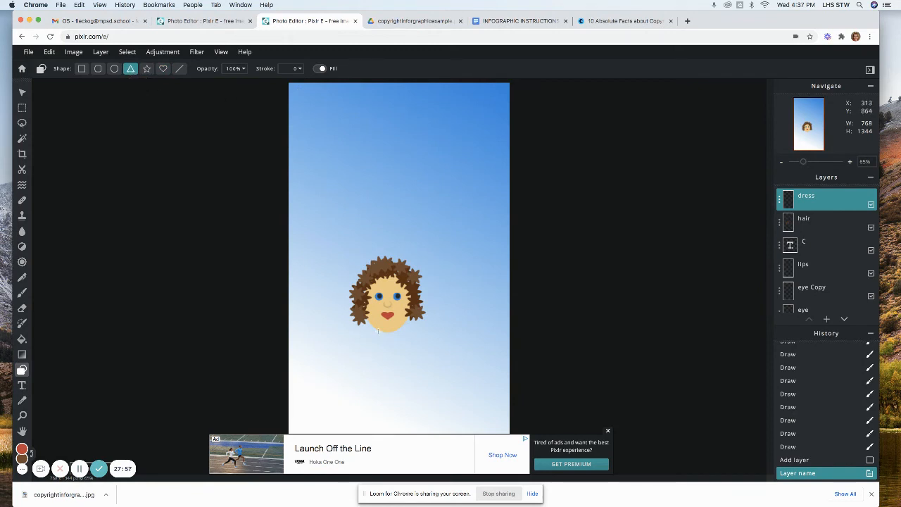
left_click_drag(378, 330, 399, 379)
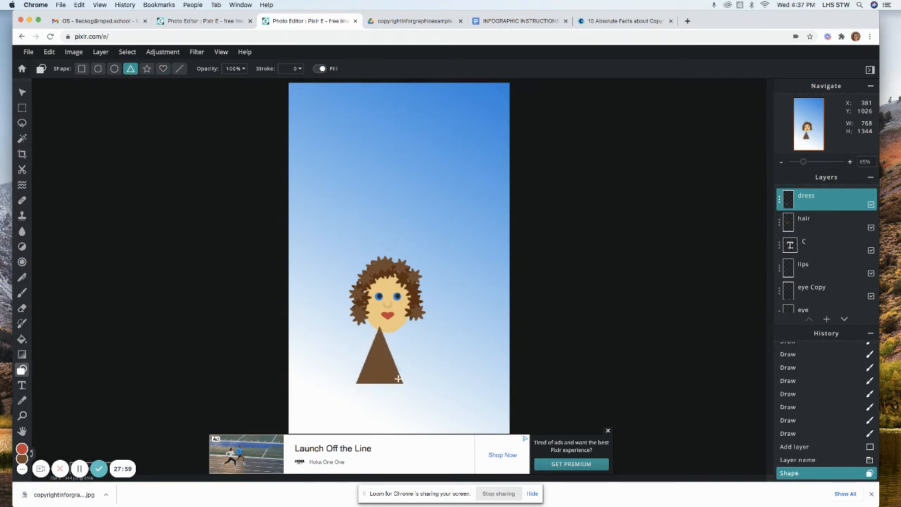
key("super+z")
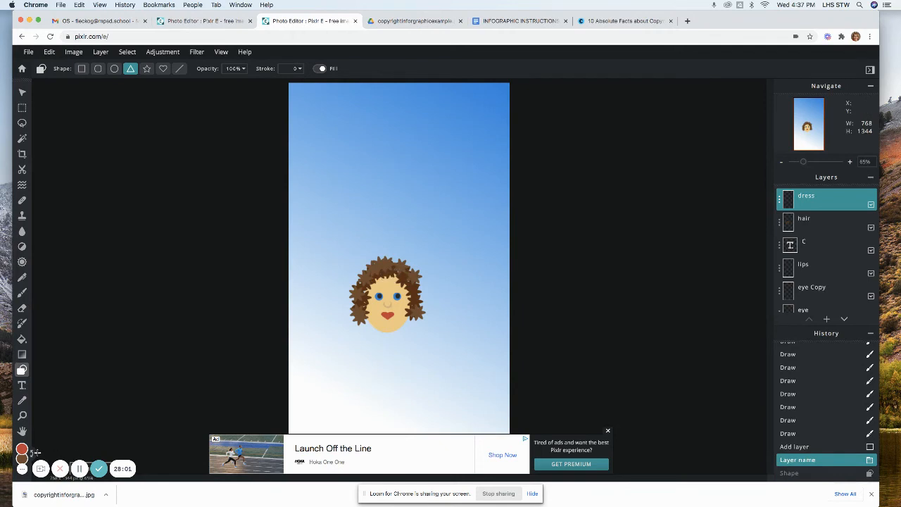
left_click(32, 452)
left_click_drag(385, 328, 431, 417)
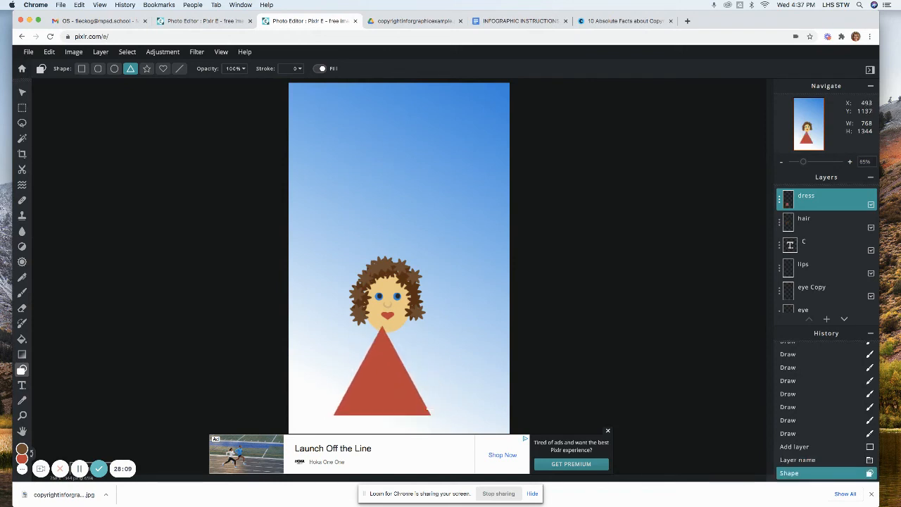
- Align the red triangle under the chin and move the dress layer directly below the face layer
left_click(21, 92)
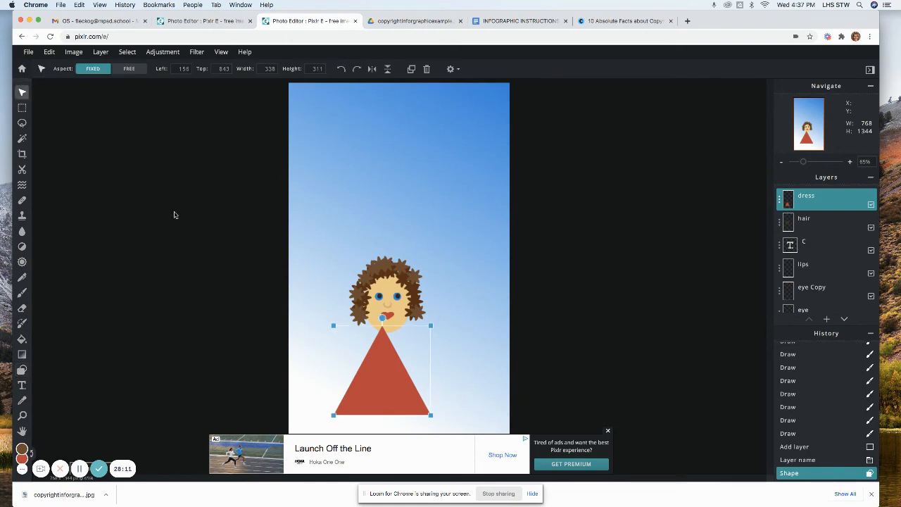
mouse_move(378, 394)
left_mouse_down()
mouse_move(392, 395)
mouse_move(384, 392)
left_mouse_up()
left_click(608, 432)
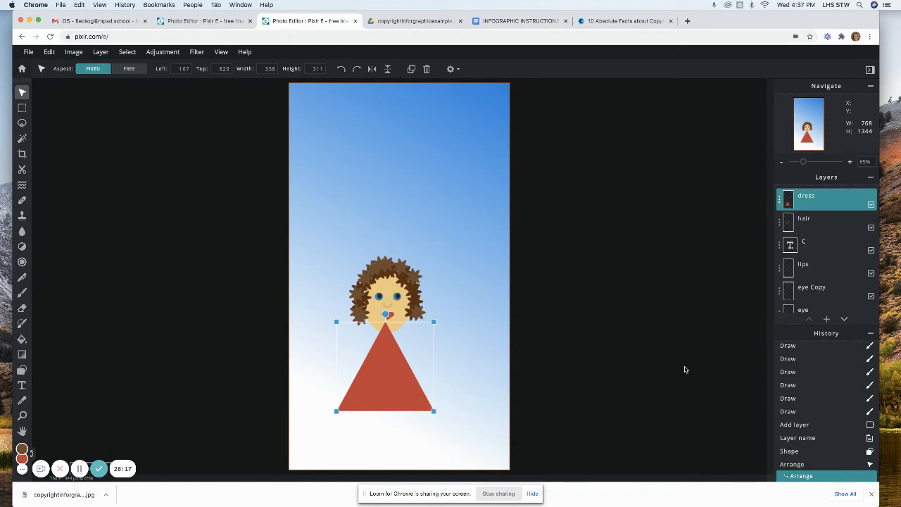
left_click_drag(826, 199, 815, 301)
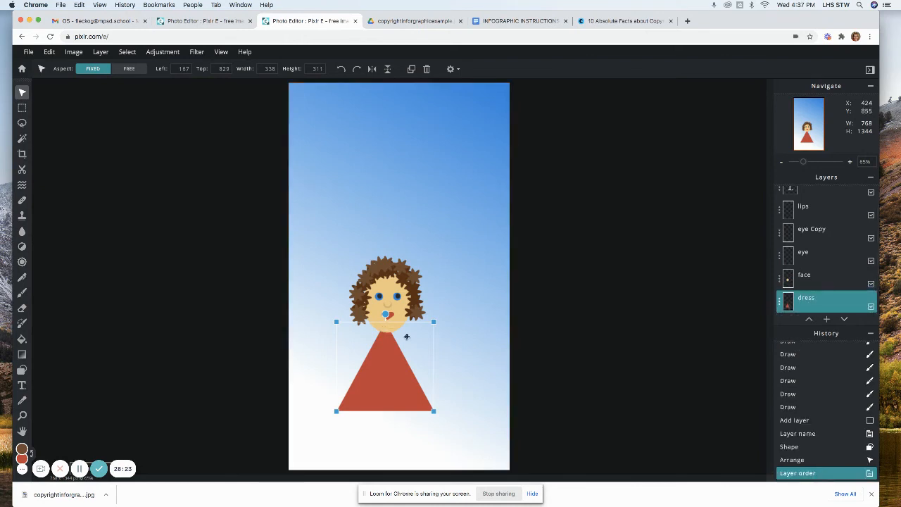
left_click_drag(382, 358, 386, 348)
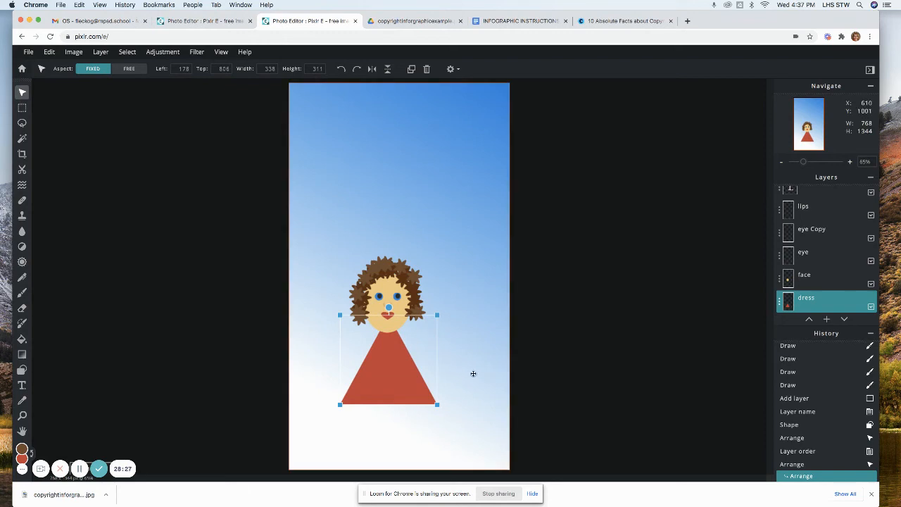
left_click(479, 374)
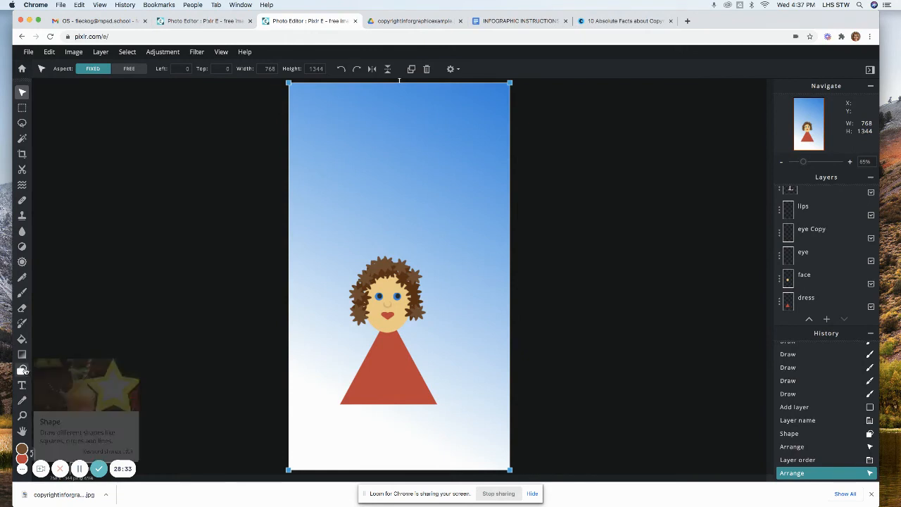
- Change the background color from red to the dark gray #4A4646
left_click(22, 459)
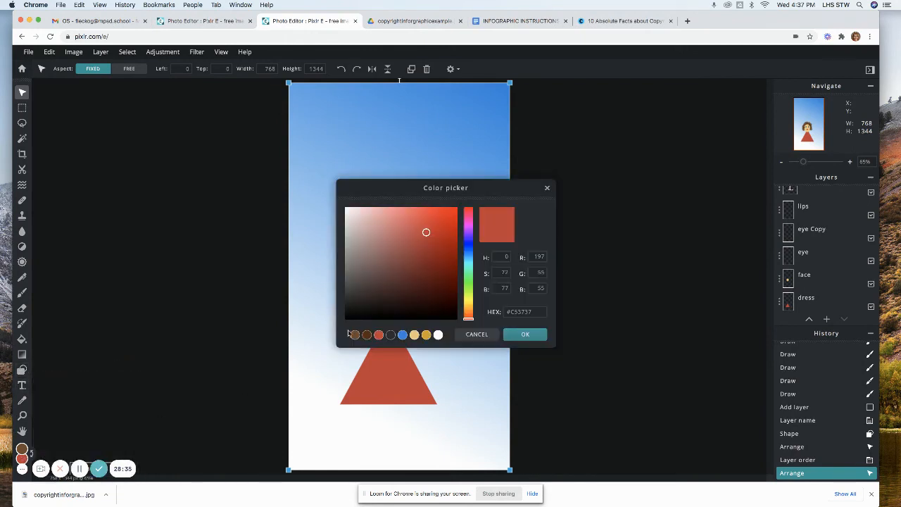
left_click_drag(428, 231, 351, 287)
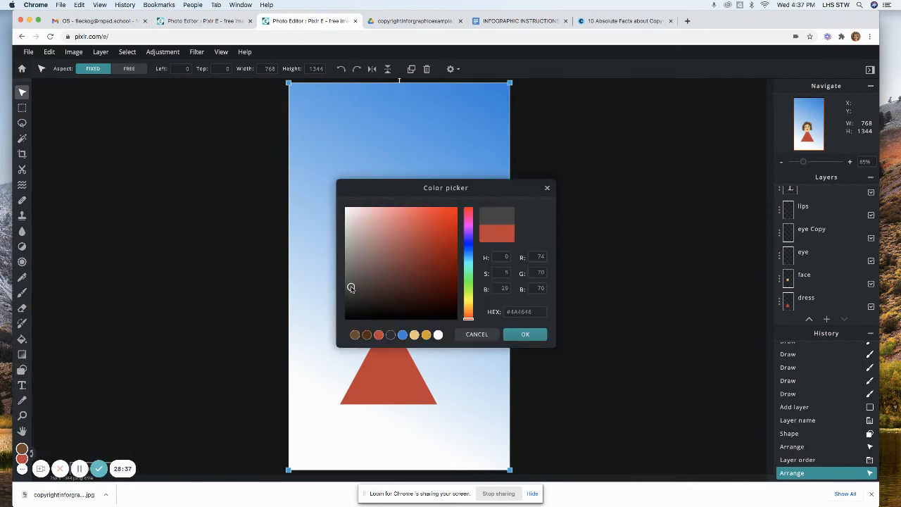
left_click(522, 335)
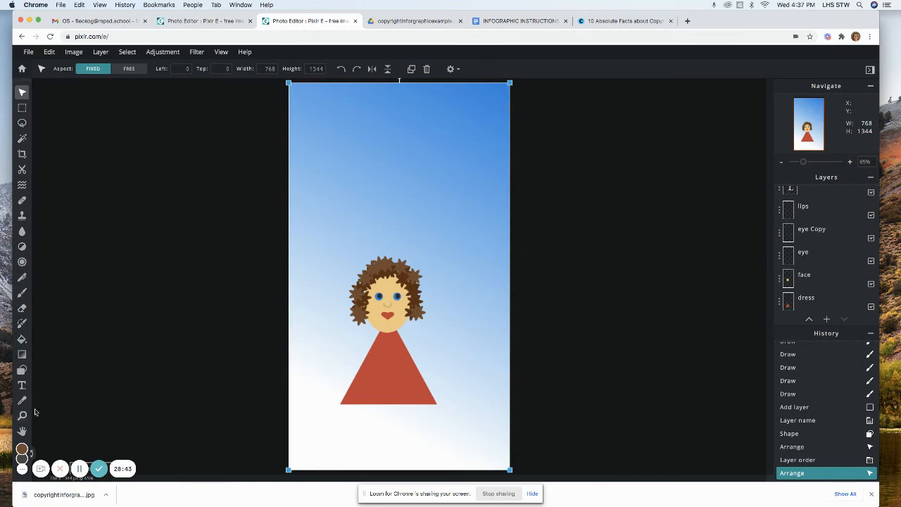
- Draw two legs below the dress and two raised arms at its sides as brown lines with a stroke of 17
left_click(22, 370)
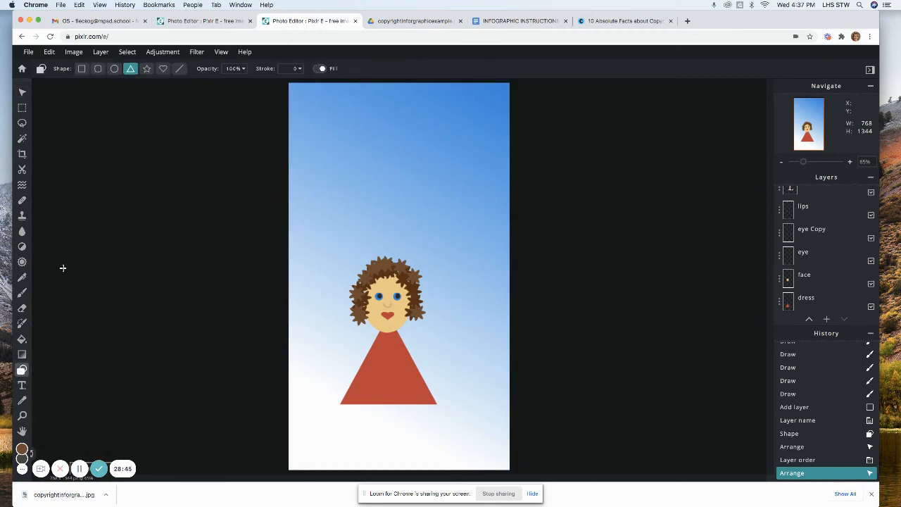
left_click(179, 70)
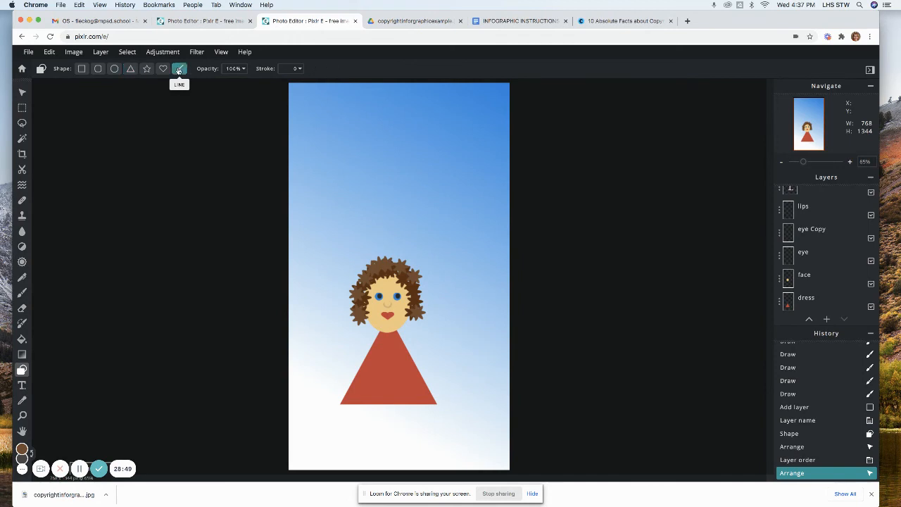
left_click(297, 69)
left_click_drag(227, 85, 251, 84)
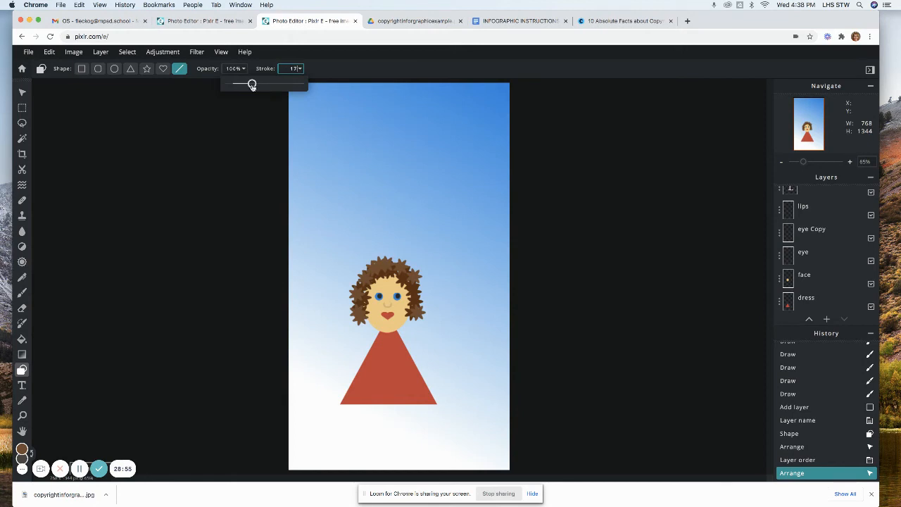
left_click_drag(408, 401, 410, 437)
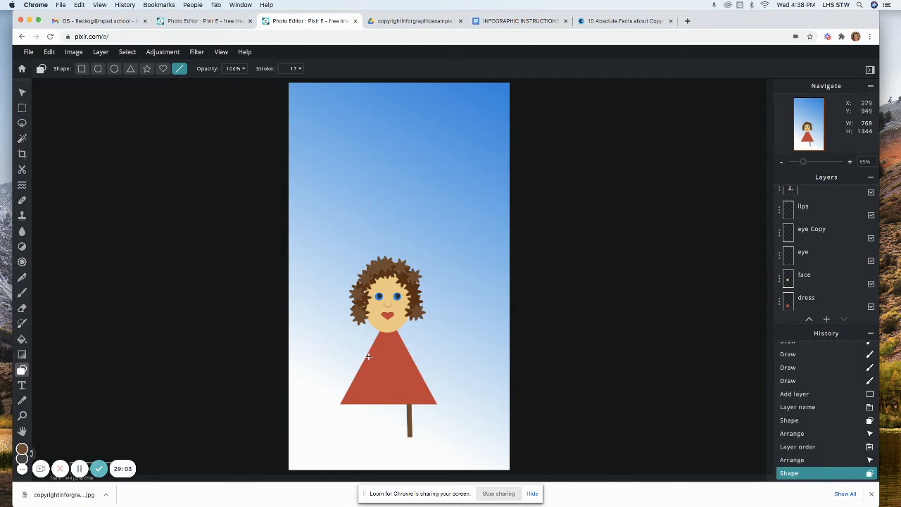
left_click_drag(364, 356, 347, 342)
left_click_drag(407, 354, 428, 342)
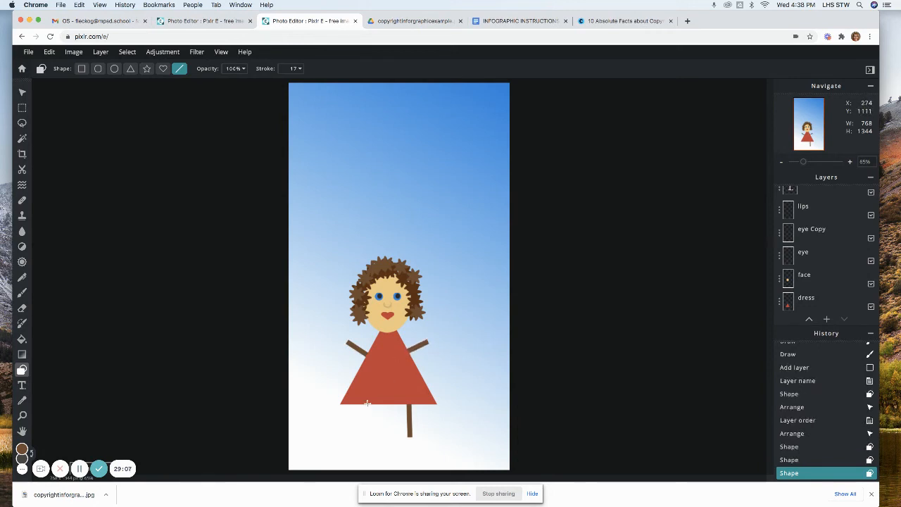
left_click_drag(367, 403, 367, 436)
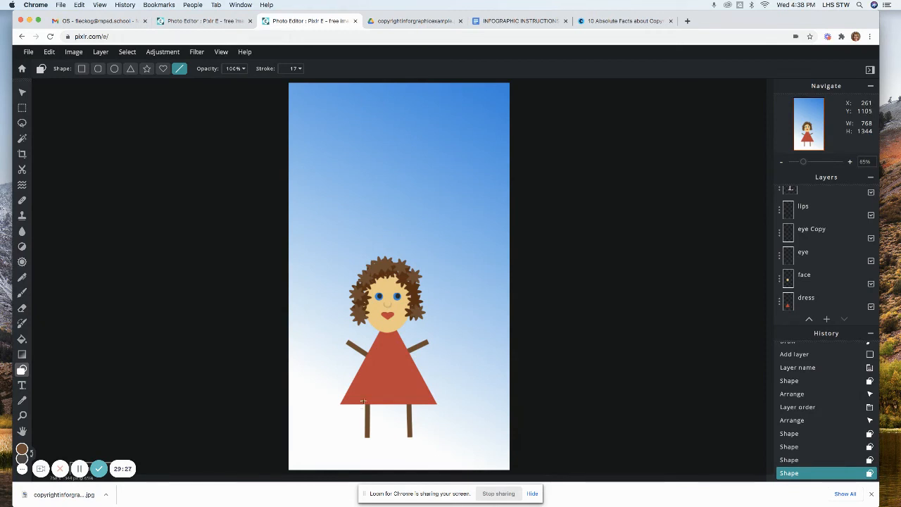
- Lighten the midtones along the neckline of the dress with the Dodge tool at strength 30 on the dress layer
left_click(823, 300)
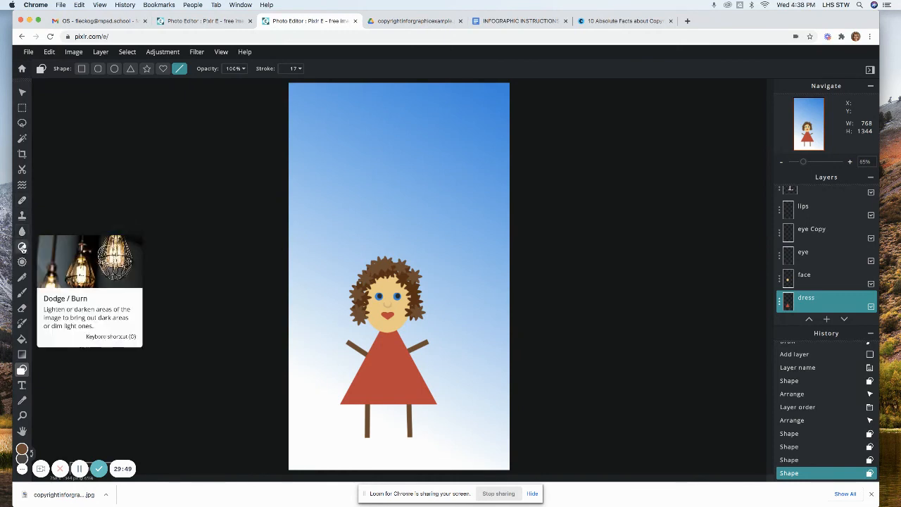
left_click(22, 247)
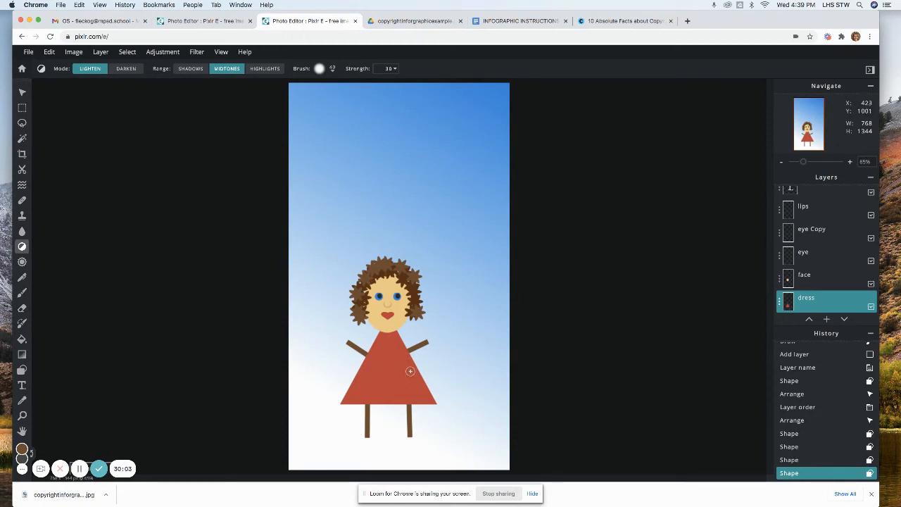
mouse_move(381, 338)
left_mouse_down()
mouse_move(398, 335)
mouse_move(373, 335)
mouse_move(398, 335)
left_mouse_up()
left_click(398, 335)
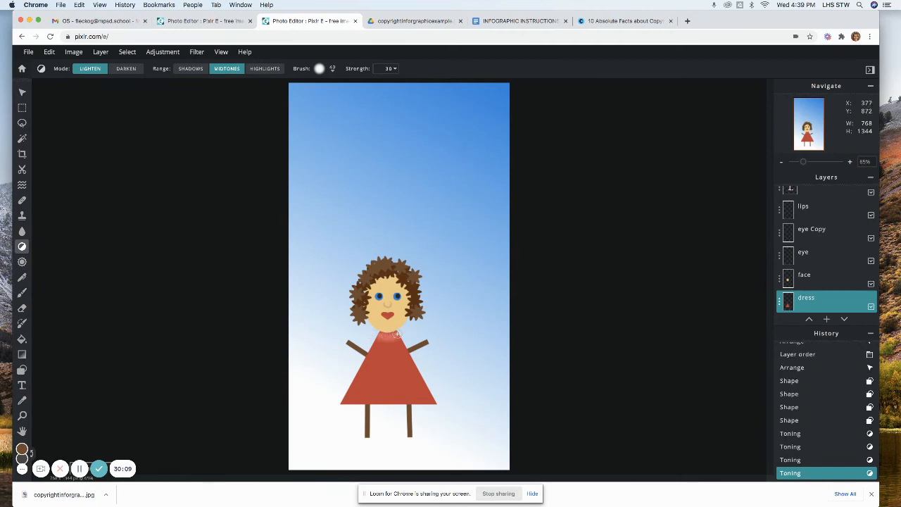
mouse_move(374, 343)
left_mouse_down()
mouse_move(398, 340)
mouse_move(362, 339)
mouse_move(409, 341)
mouse_move(368, 338)
mouse_move(402, 340)
mouse_move(380, 331)
left_mouse_up()
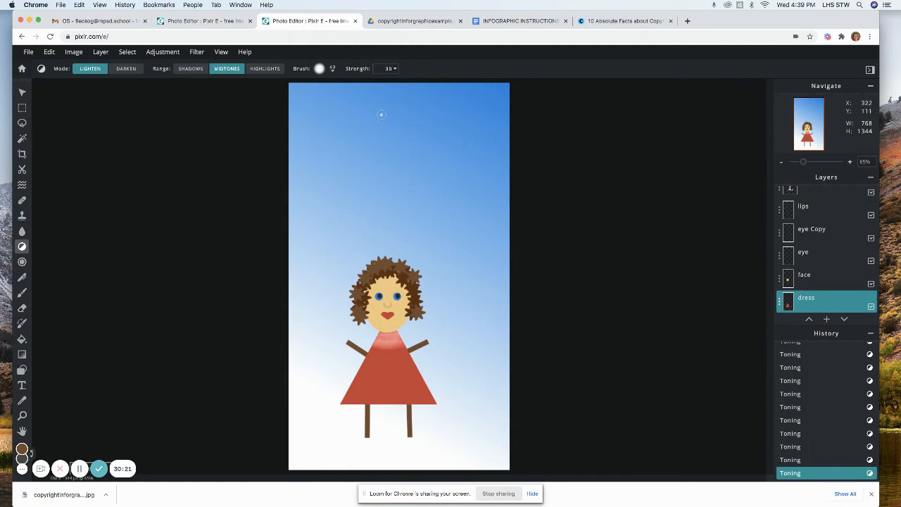
- With toning strength 10, lighten the midtones just below the dress's neckline and darken the midtones along its hem
left_click(398, 69)
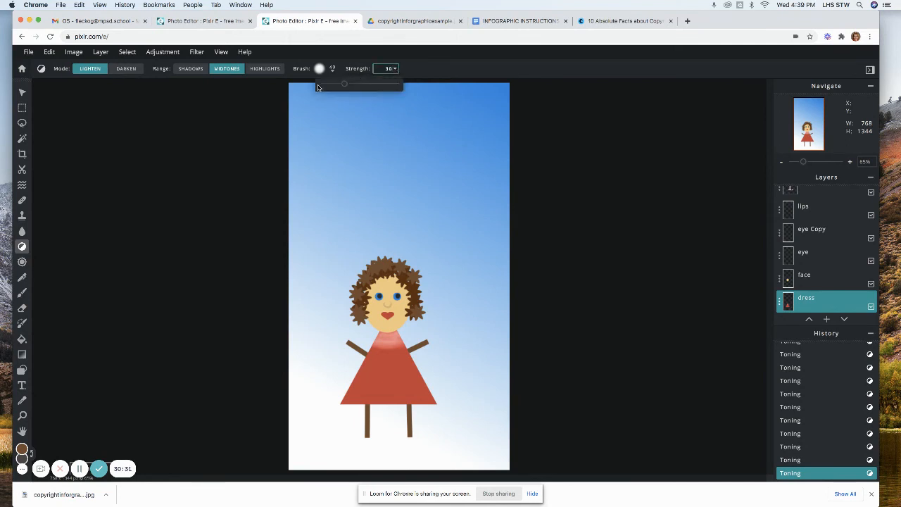
left_click(331, 86)
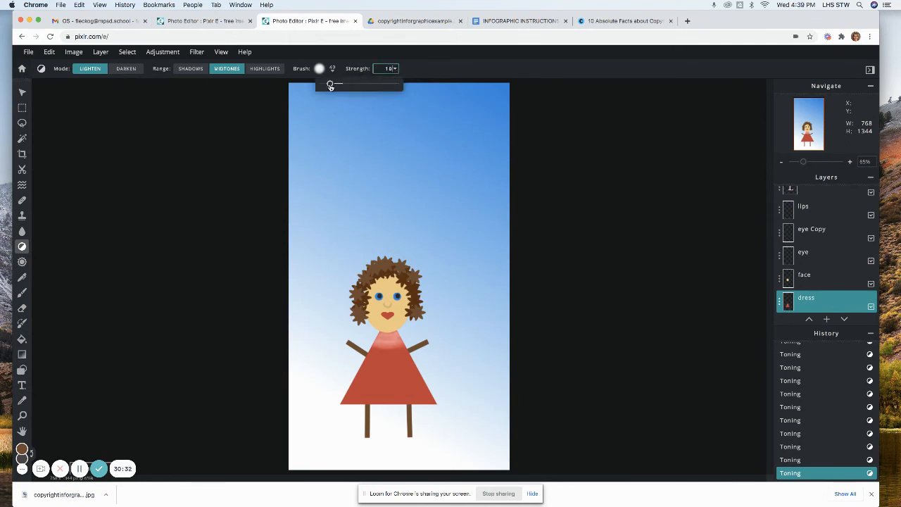
left_click(368, 350)
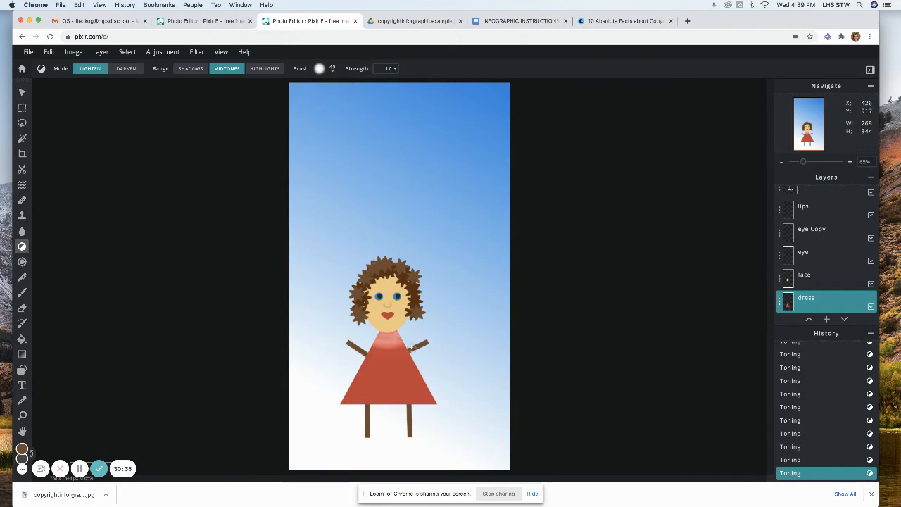
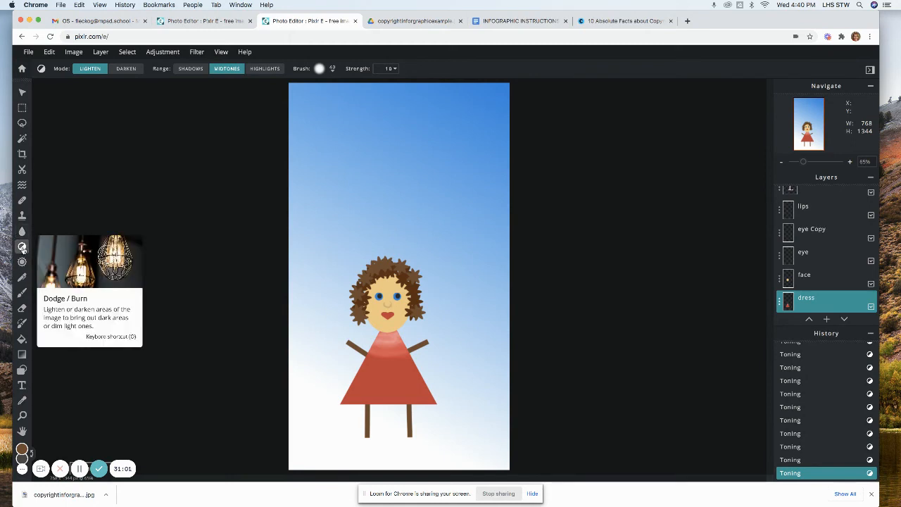
left_click(130, 69)
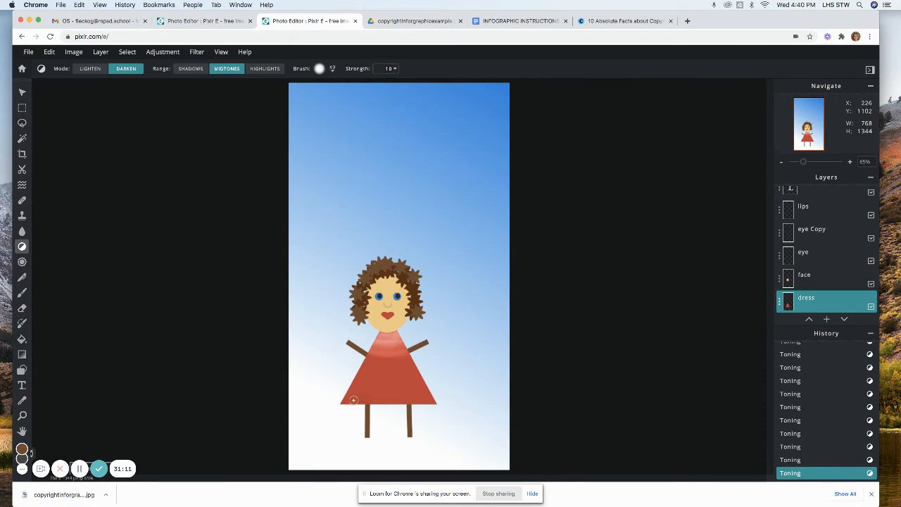
mouse_move(353, 400)
left_mouse_down()
mouse_move(338, 402)
mouse_move(435, 397)
mouse_move(344, 400)
mouse_move(428, 396)
left_mouse_up()
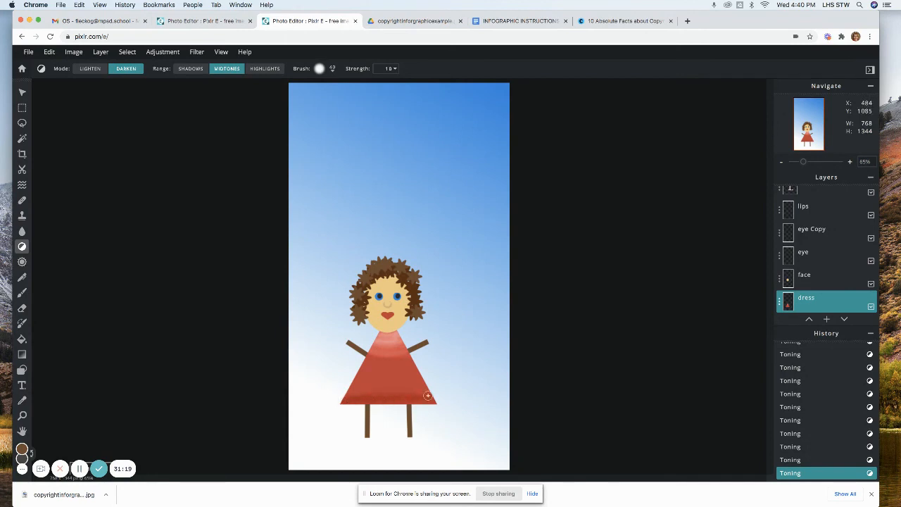
- Darken the midtones across the lower part of the dress with a 333 px brush at strength 52
left_click(395, 70)
left_click_drag(335, 84, 360, 84)
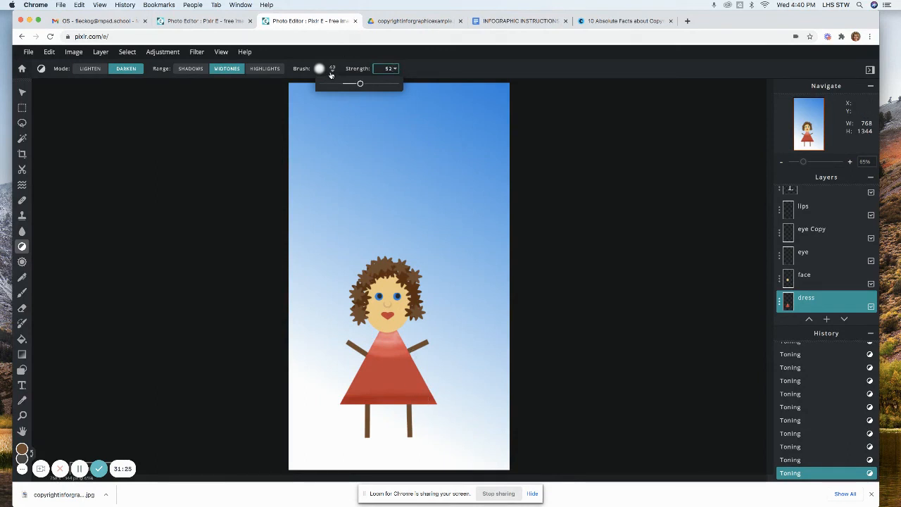
left_click(332, 74)
left_click(332, 72)
left_click(334, 73)
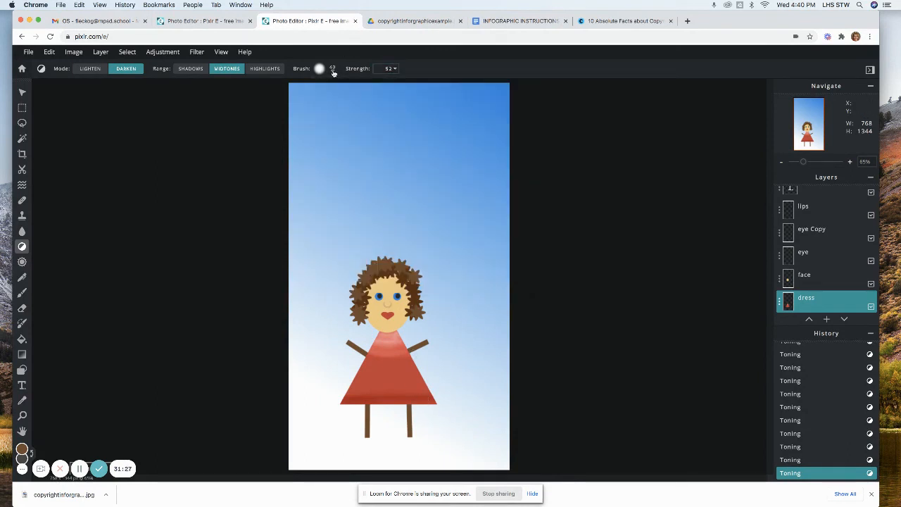
left_click(334, 73)
left_click_drag(325, 101, 349, 103)
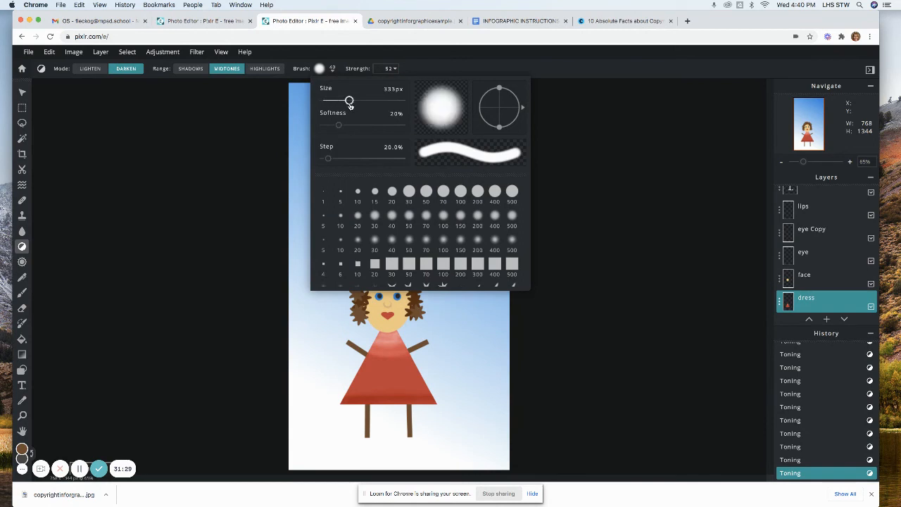
left_click(423, 395)
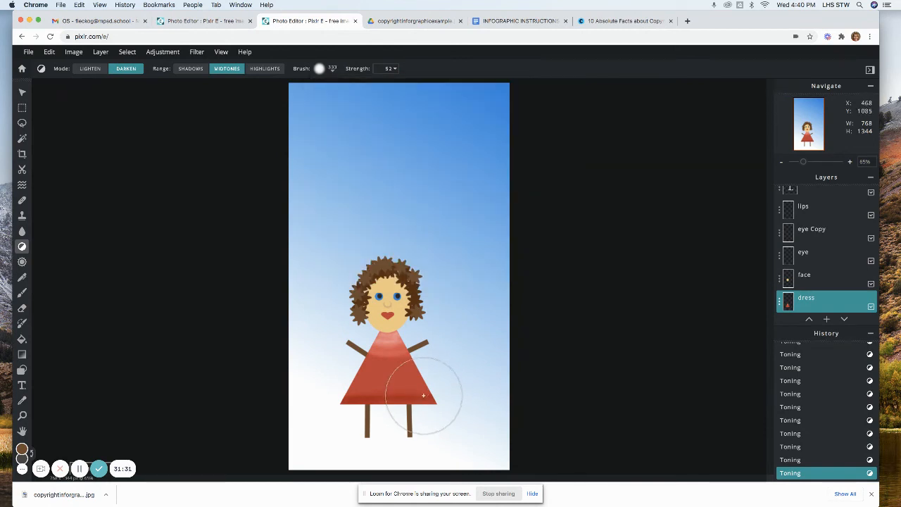
mouse_move(424, 395)
left_mouse_down()
mouse_move(409, 373)
mouse_move(358, 372)
mouse_move(342, 396)
mouse_move(436, 386)
mouse_move(355, 394)
mouse_move(320, 387)
mouse_move(483, 383)
mouse_move(475, 437)
mouse_move(442, 388)
left_mouse_up()
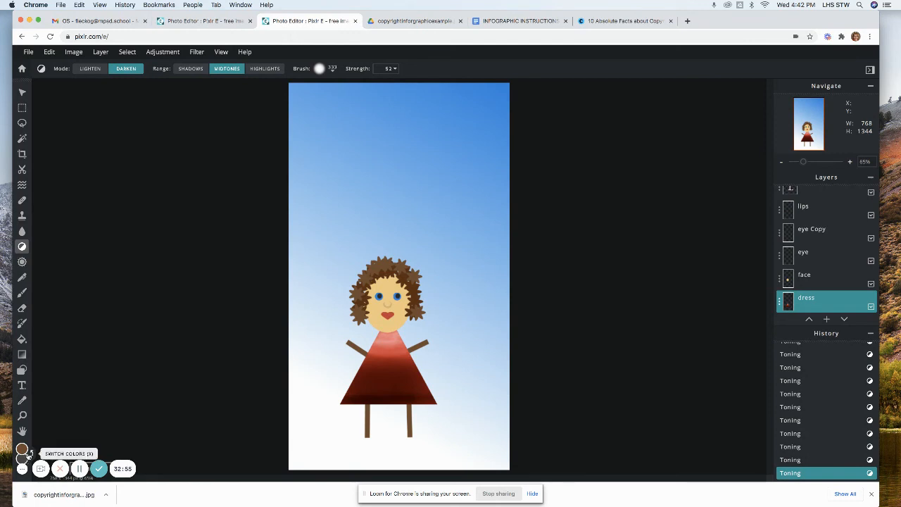
- Change the background color to the near-black #161414
left_click(22, 459)
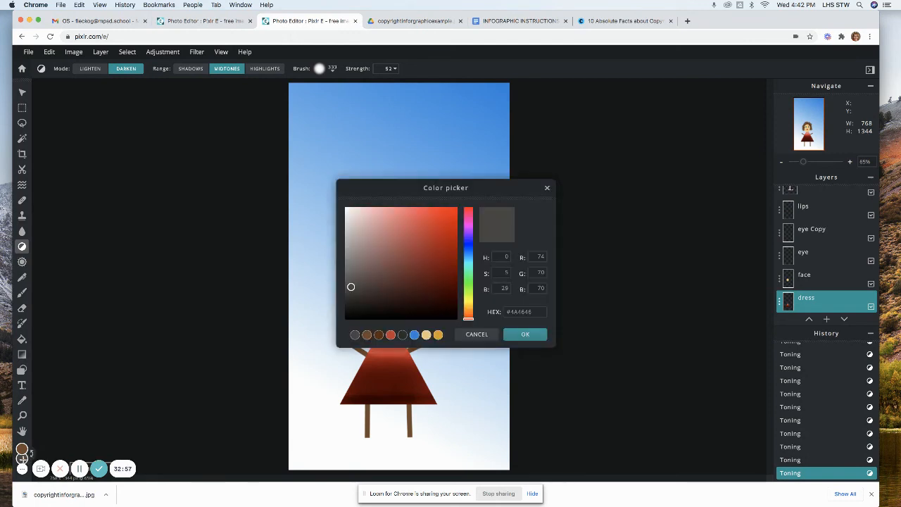
left_click(351, 289)
left_click_drag(351, 289, 319, 335)
mouse_move(323, 331)
left_mouse_down()
mouse_move(354, 303)
mouse_move(357, 311)
left_mouse_up()
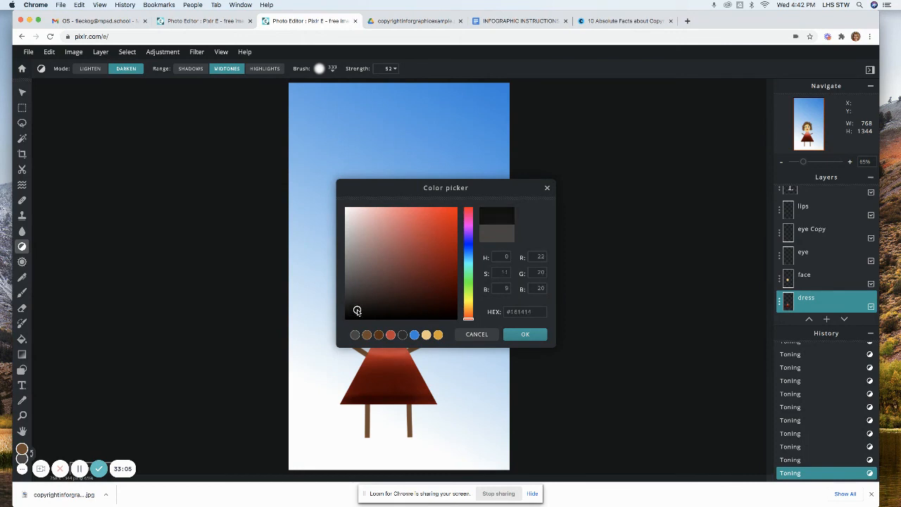
left_click(518, 336)
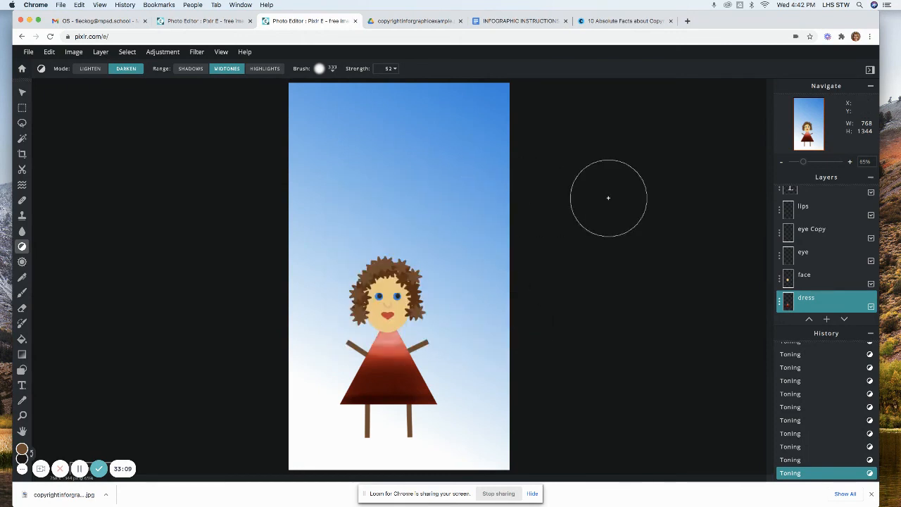
- Add an empty layer named "bar" and get the line shape ready for drawing on it
left_click(827, 319)
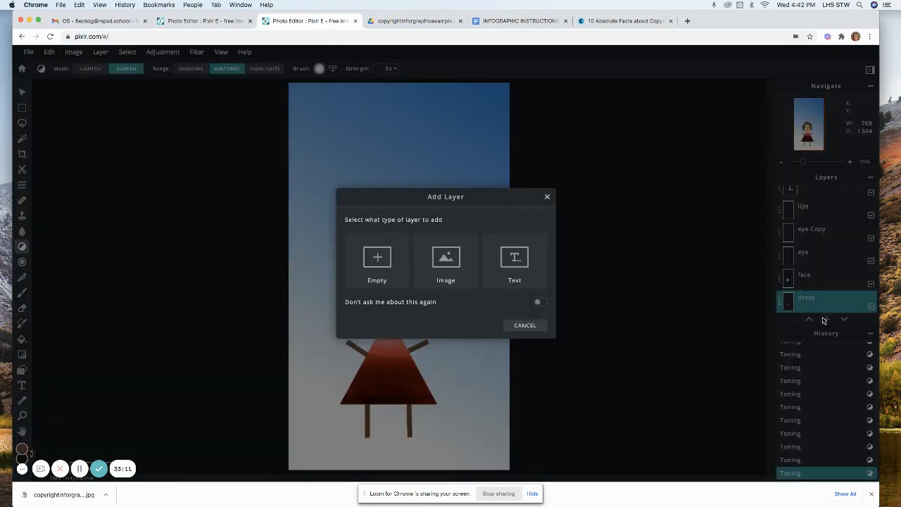
left_click(377, 261)
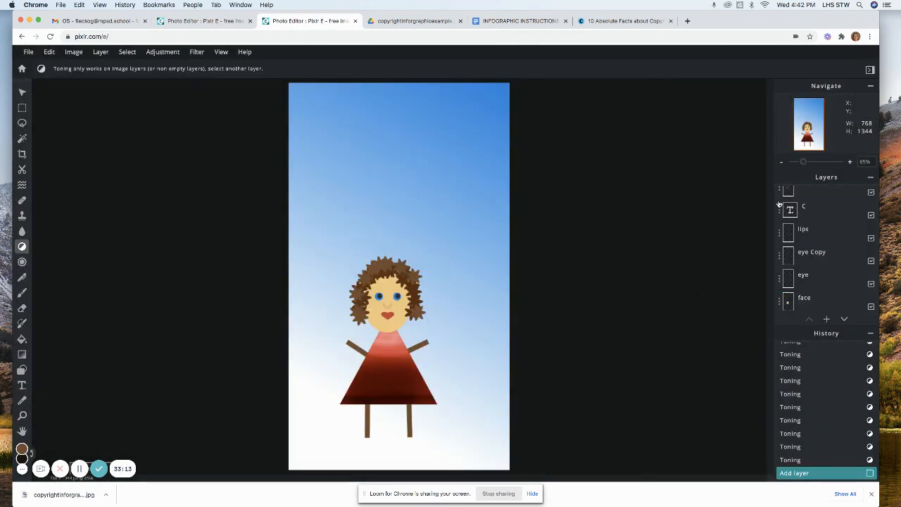
scroll(808, 260, "up", 1)
scroll(844, 250, "down", 1)
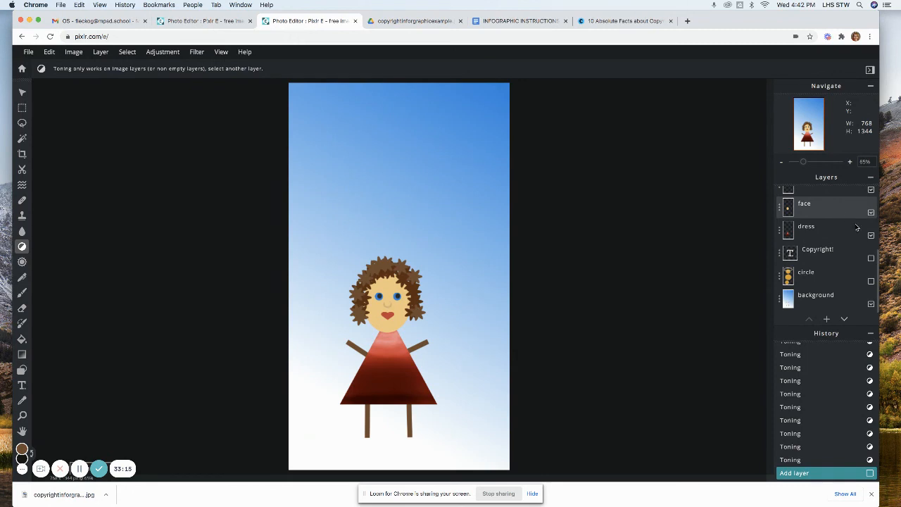
scroll(857, 223, "up", 3)
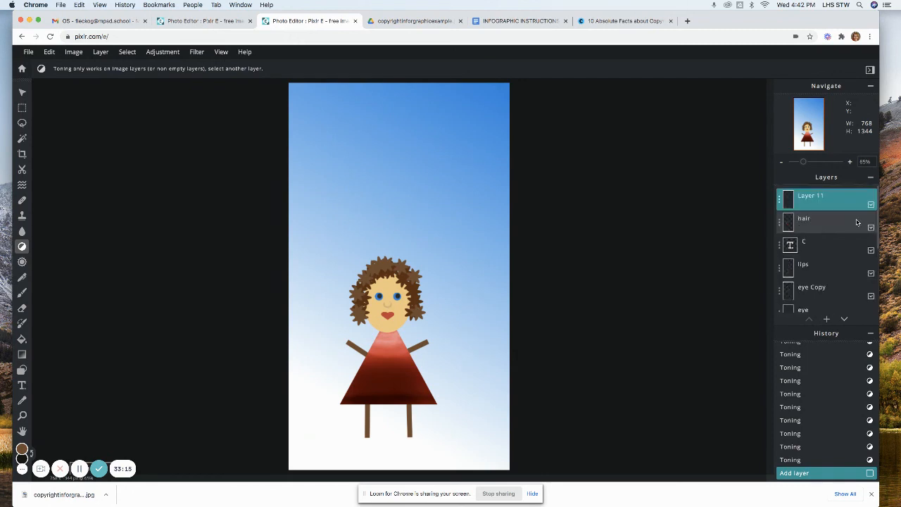
left_click(780, 199)
left_click_drag(742, 207, 667, 207)
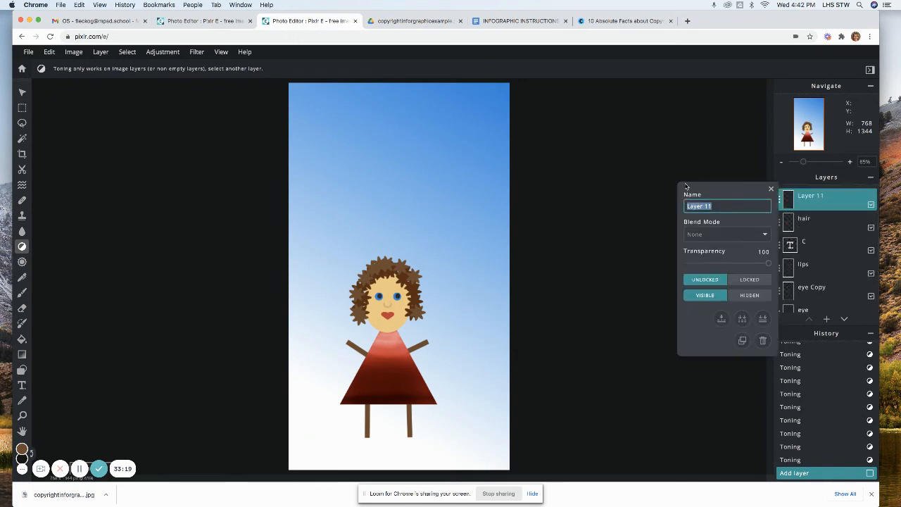
type("bar")
left_click(692, 317)
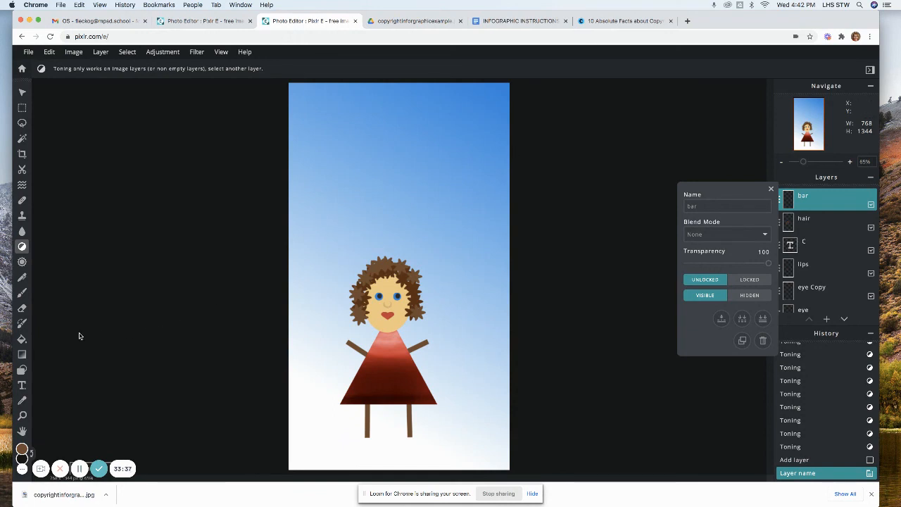
left_click(22, 370)
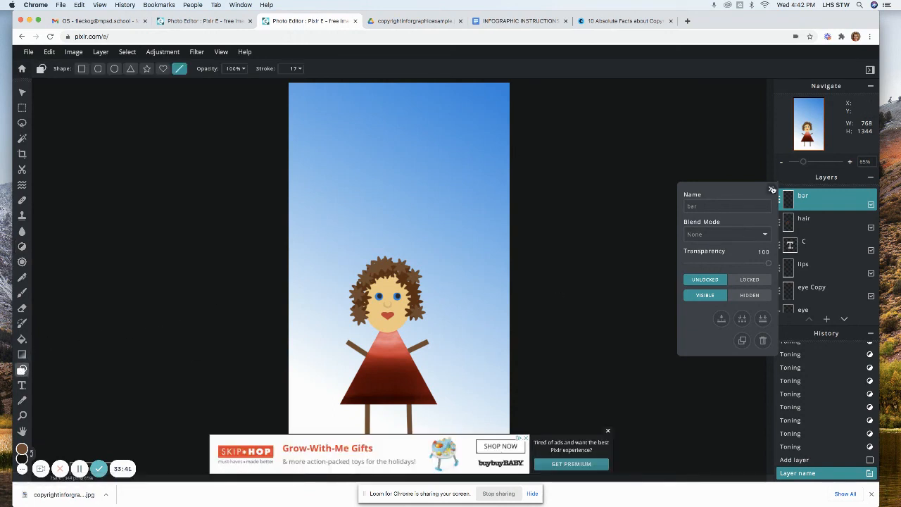
left_click(771, 189)
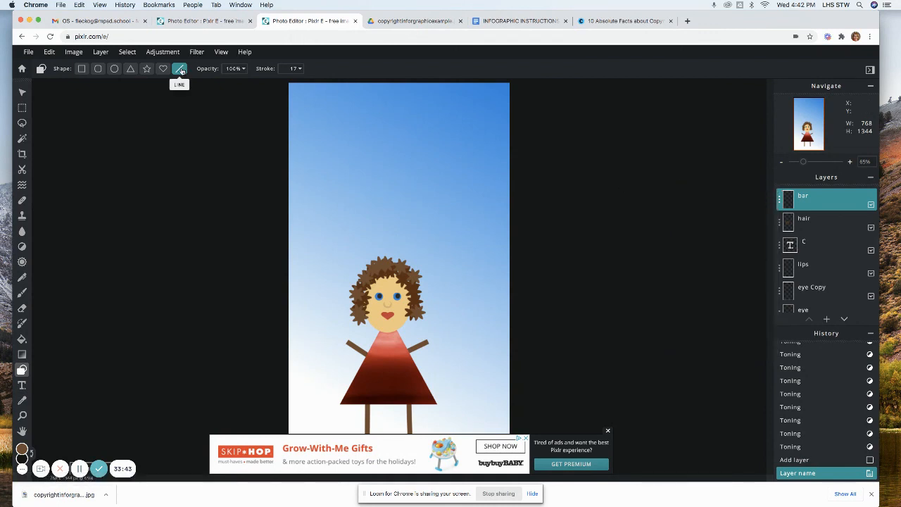
- Try a short vertical brown line with a stroke of 35 above the girl's raised arm and undo it
left_click(291, 71)
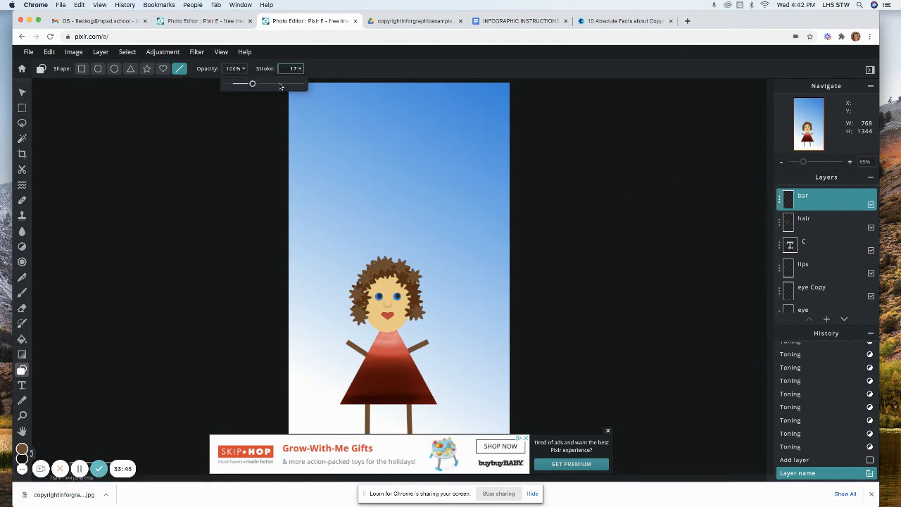
left_click(280, 84)
left_click_drag(456, 183, 456, 227)
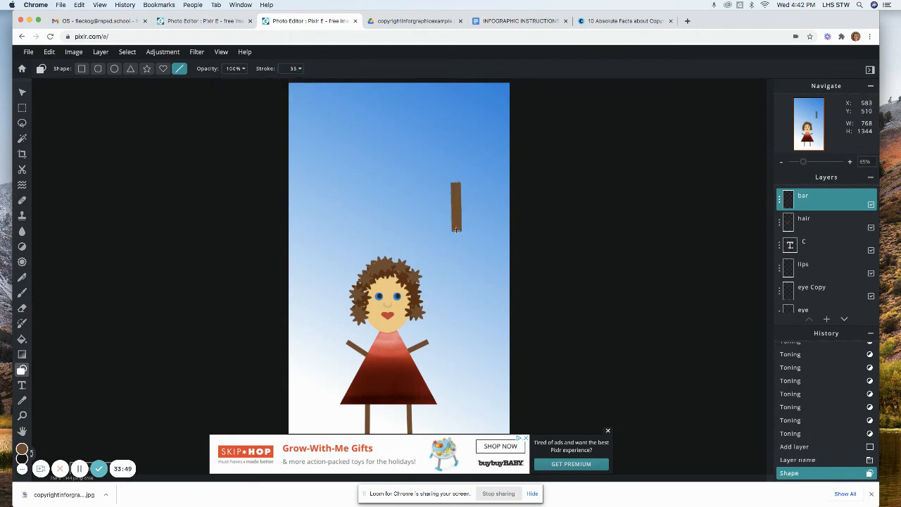
key("ctrl+z")
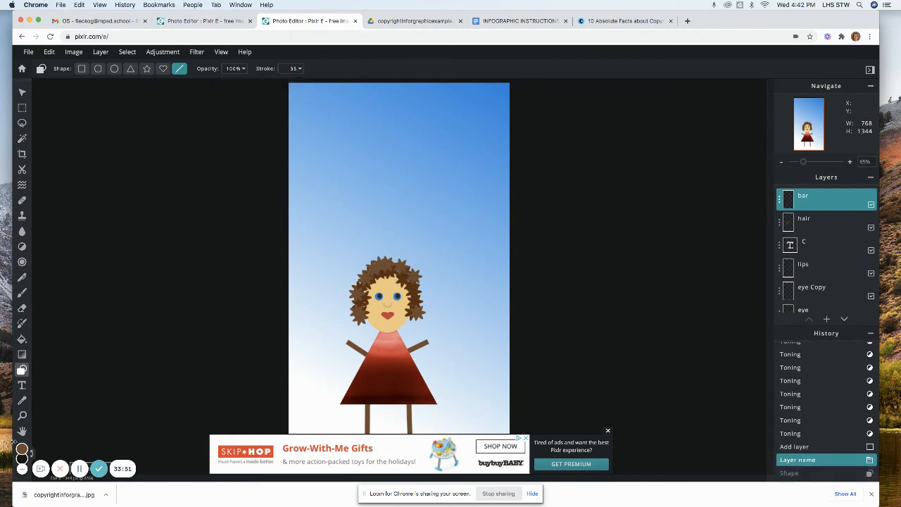
- Swap the foreground and background colors and draw a near-black vertical bar with a stroke of 44 beside and above the girl's hair
left_click(32, 453)
left_click(291, 68)
left_click(292, 84)
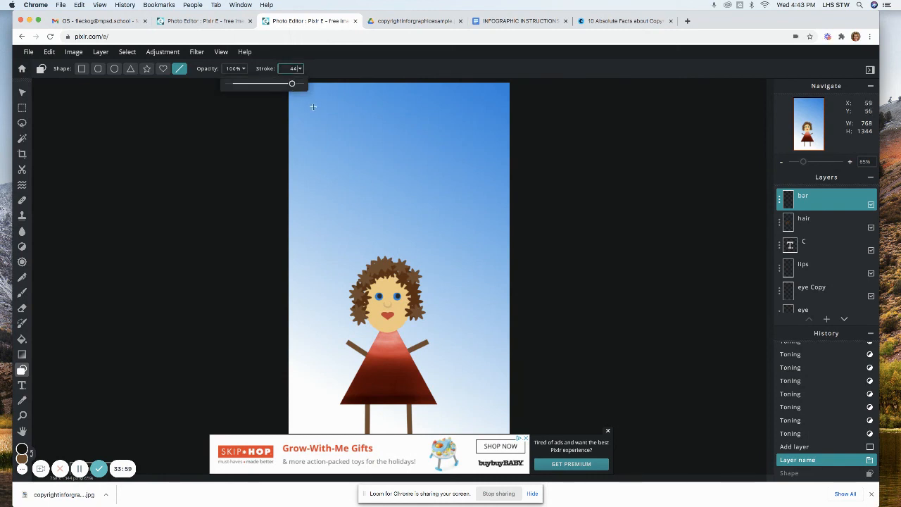
left_click_drag(446, 176, 449, 261)
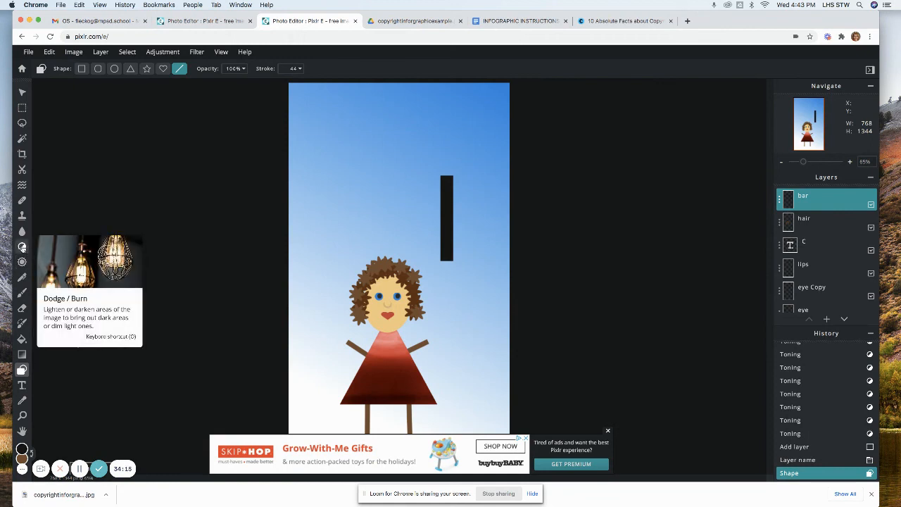
- Lighten the midtones along both long edges of the black bar with a 43 px Dodge brush
left_click(22, 246)
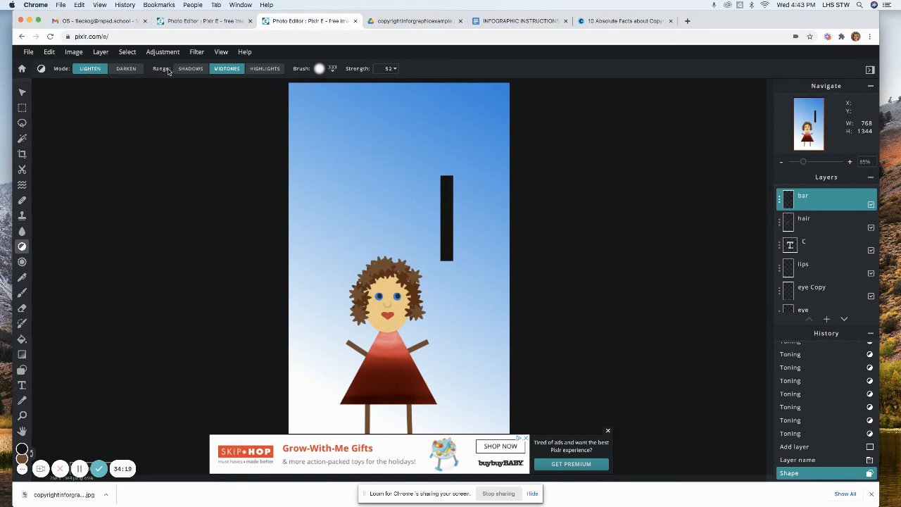
left_click(333, 73)
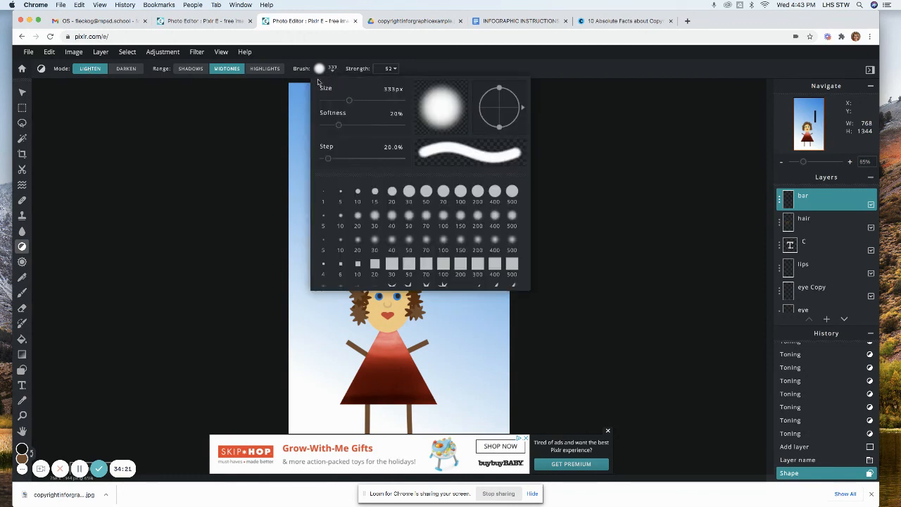
left_click_drag(328, 100, 325, 101)
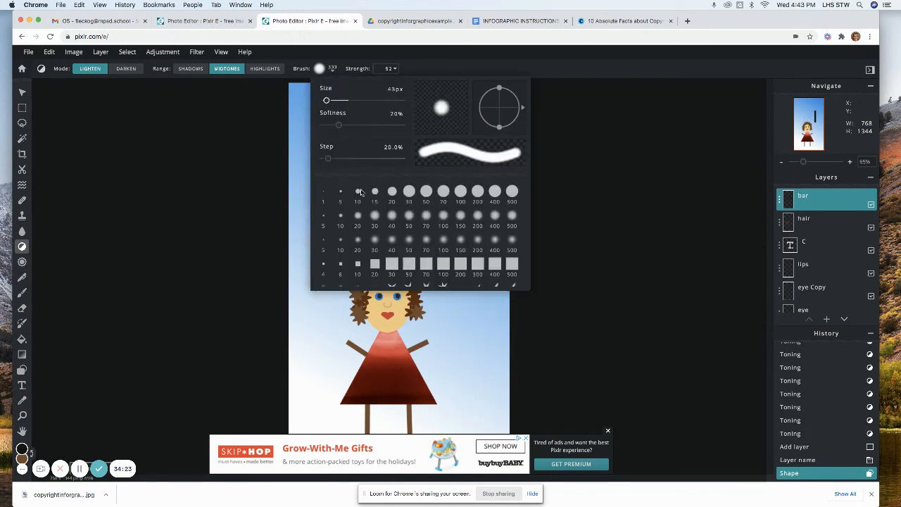
left_click(502, 299)
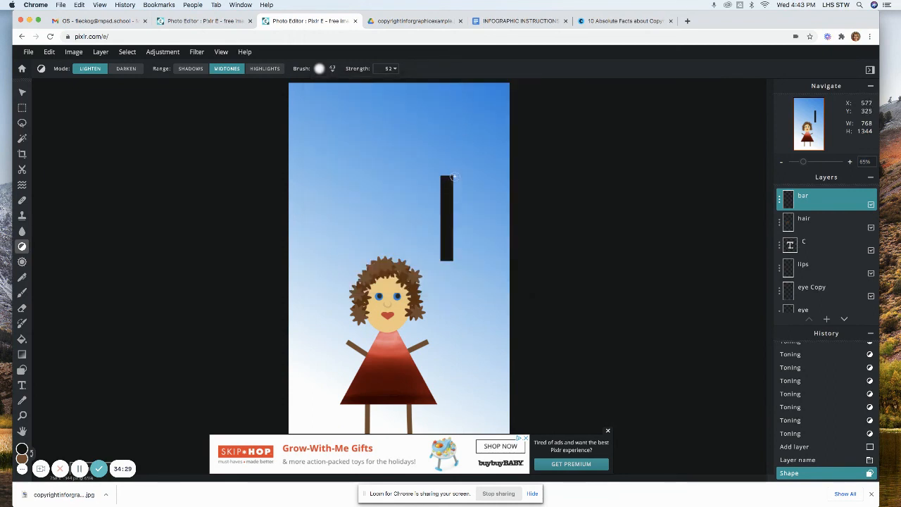
left_click(454, 177)
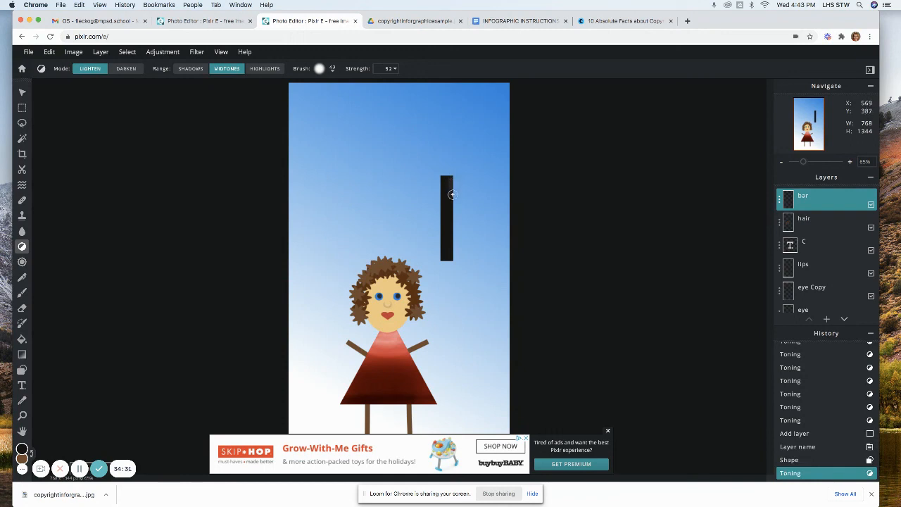
left_click_drag(452, 195, 452, 260)
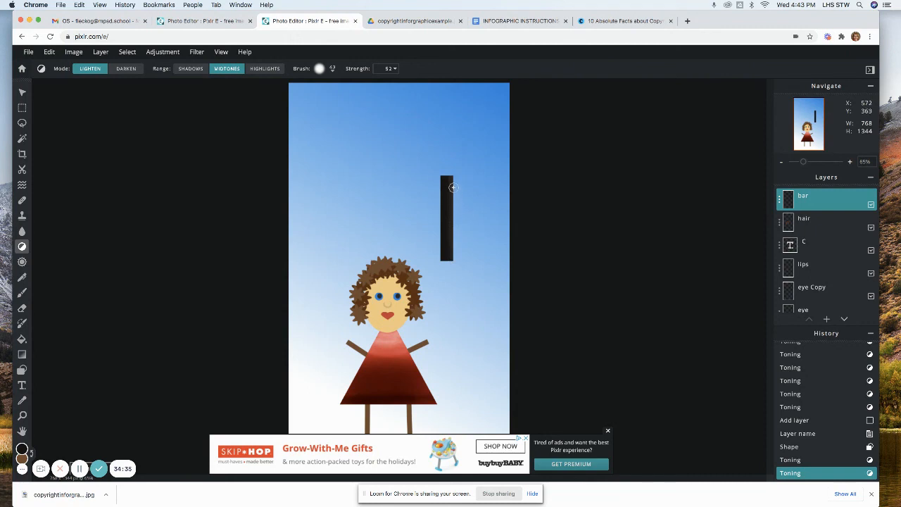
mouse_move(452, 186)
left_mouse_down()
mouse_move(454, 173)
mouse_move(452, 261)
left_mouse_up()
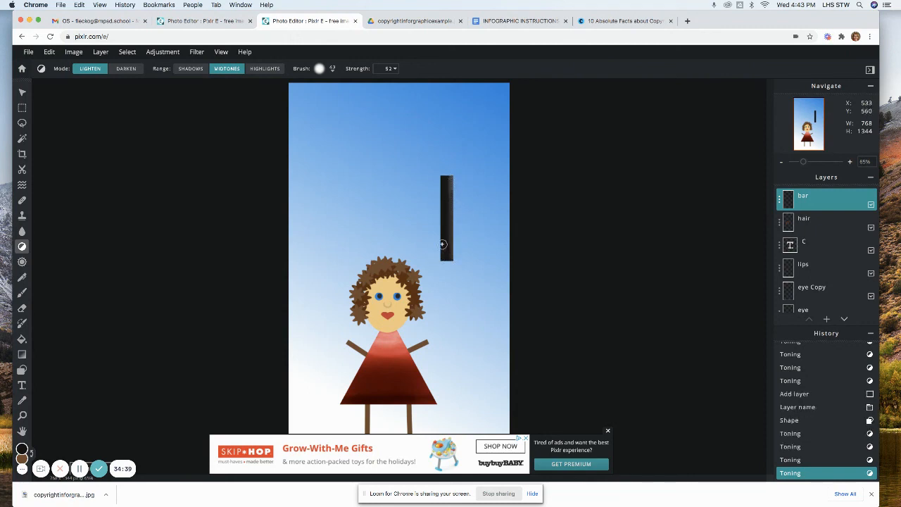
mouse_move(442, 213)
left_mouse_down()
mouse_move(439, 167)
mouse_move(440, 265)
mouse_move(444, 173)
left_mouse_up()
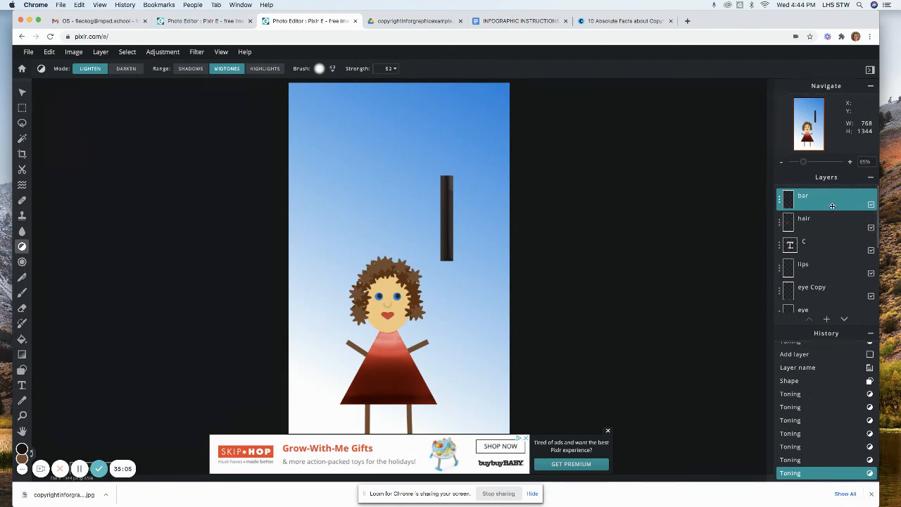
- Duplicate the "bar" layer and duplicate its copy as well to get three bars
left_click(781, 205)
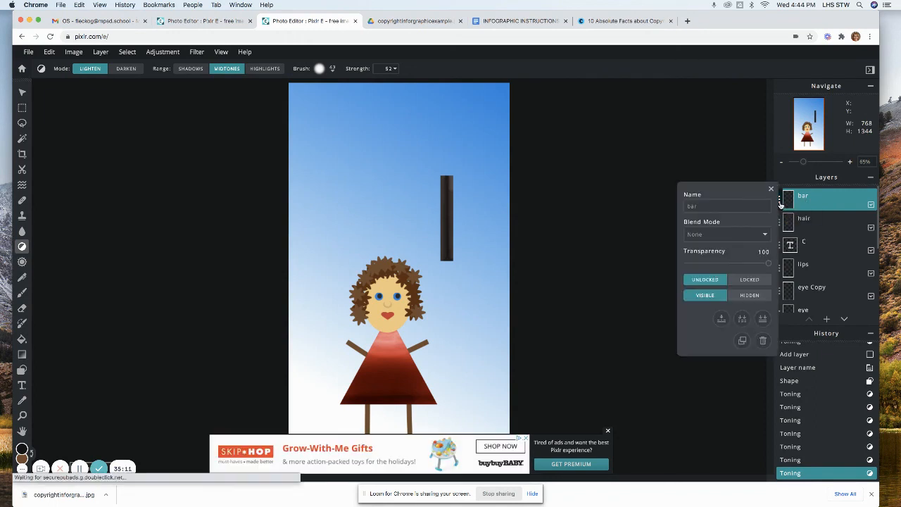
left_click(742, 340)
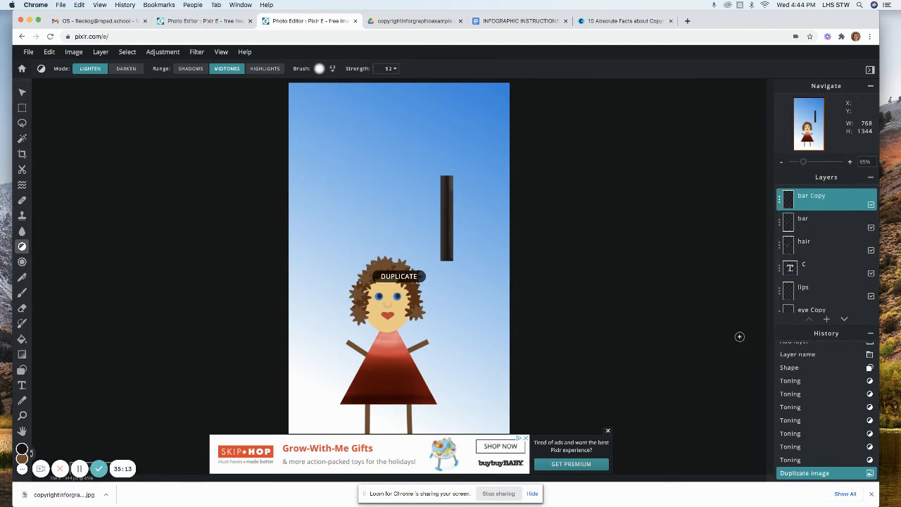
left_click(782, 200)
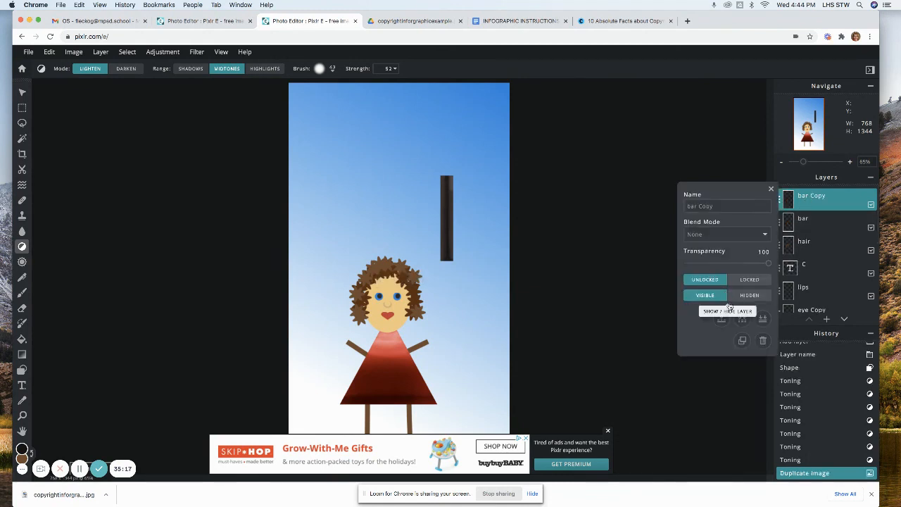
left_click(742, 340)
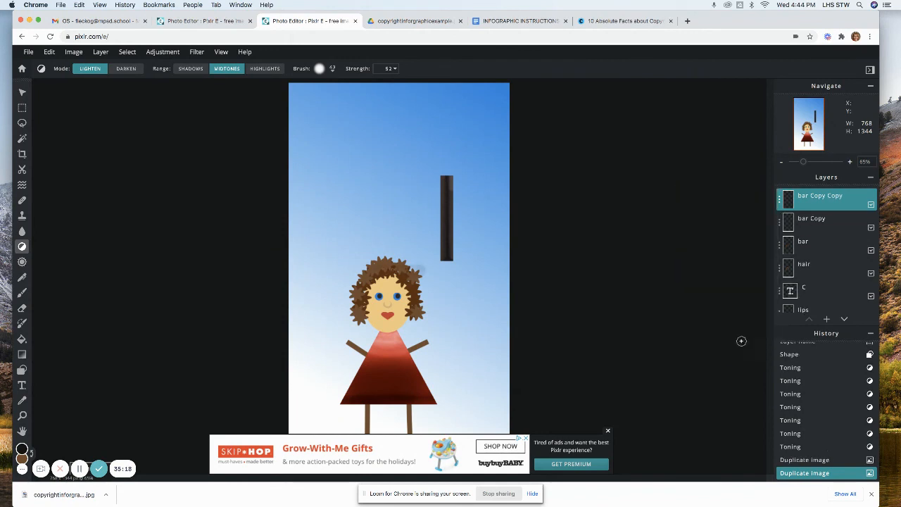
- Move the two bar copies out beside the original so the three vertical bars stand in a row
left_click(22, 92)
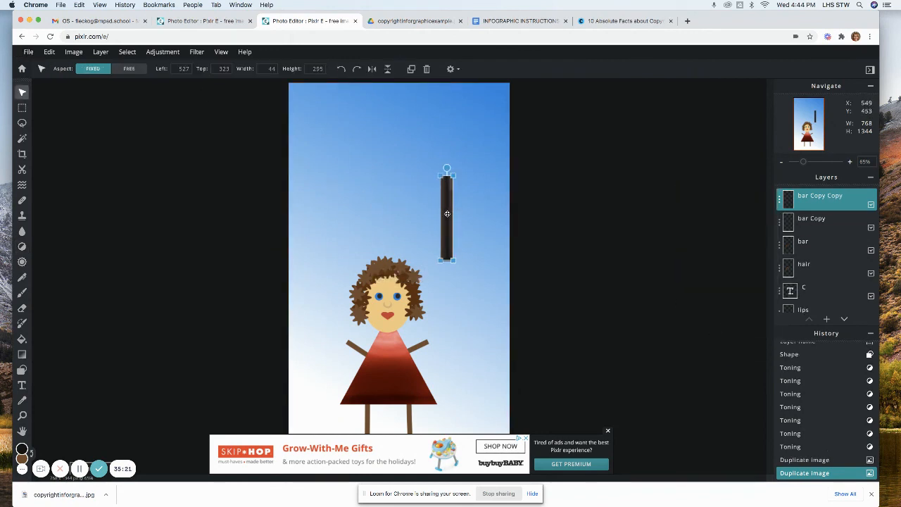
left_click_drag(447, 213, 469, 214)
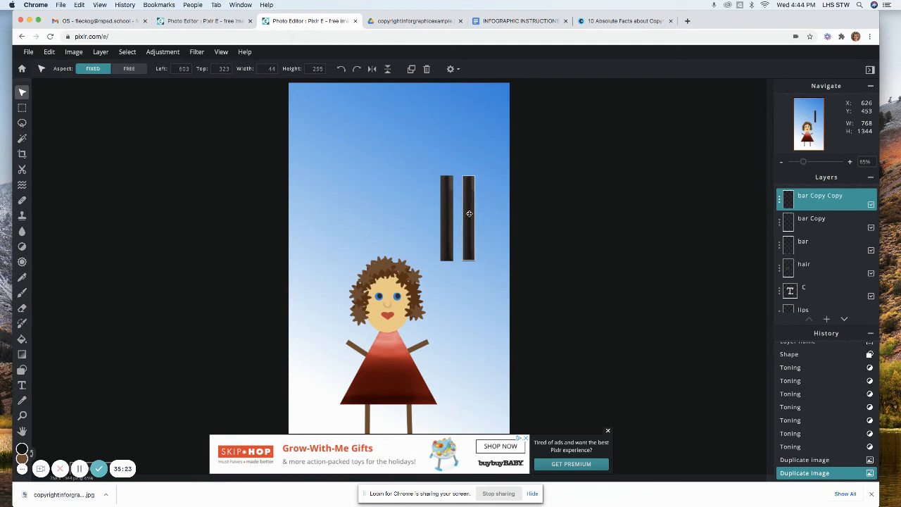
left_click(838, 224)
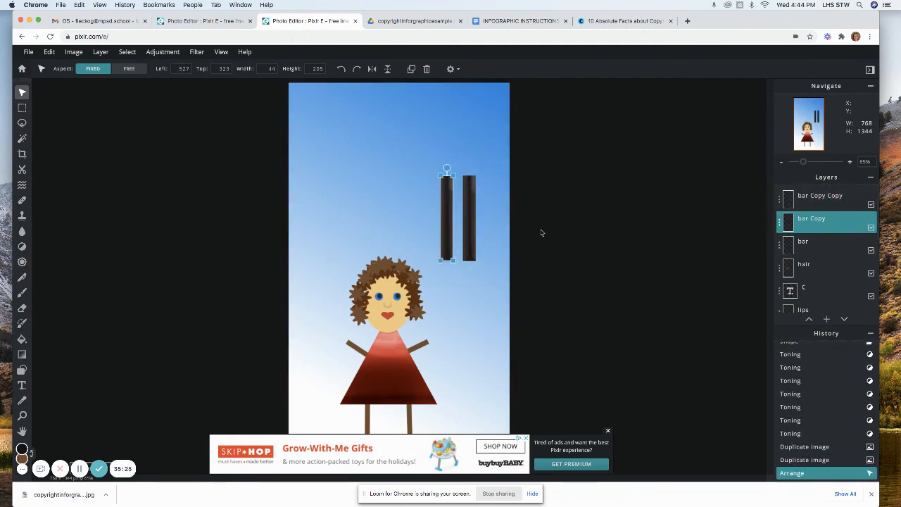
left_click_drag(448, 222, 492, 223)
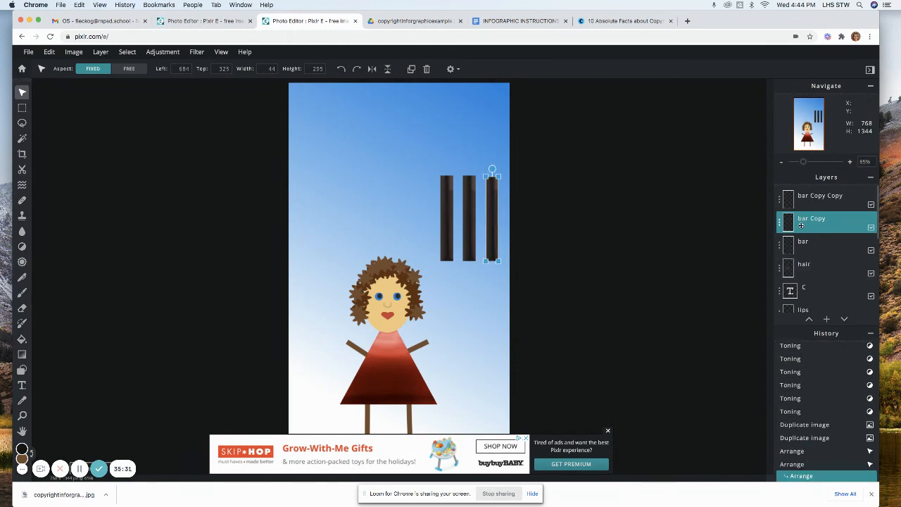
left_click(493, 305)
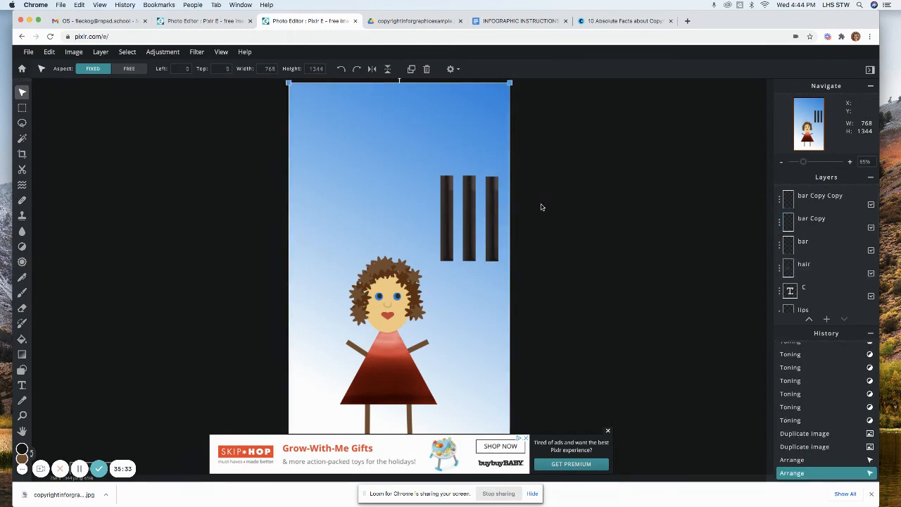
- Move the "bar Copy" bar down beside the girl's dress and enlarge it proportionally to about 99 × 664 px
left_click(493, 215)
left_click_drag(493, 214, 467, 377)
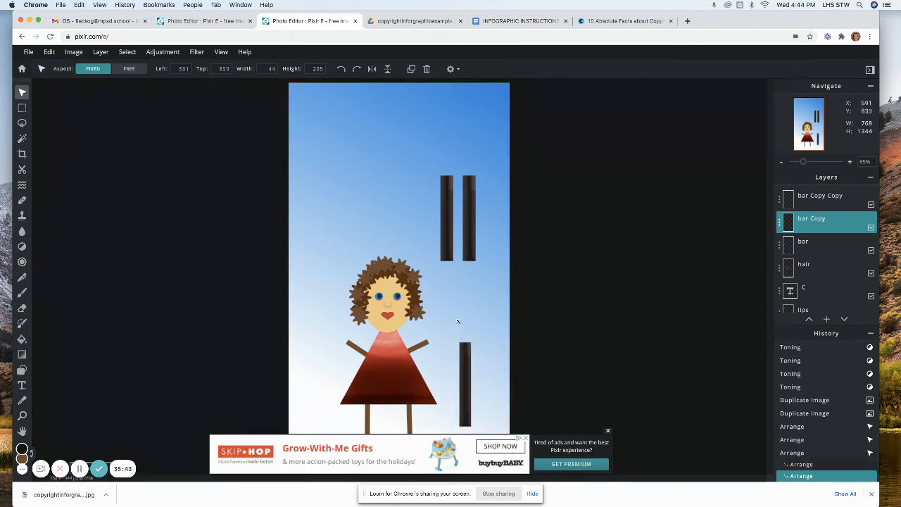
left_click_drag(461, 331, 469, 336)
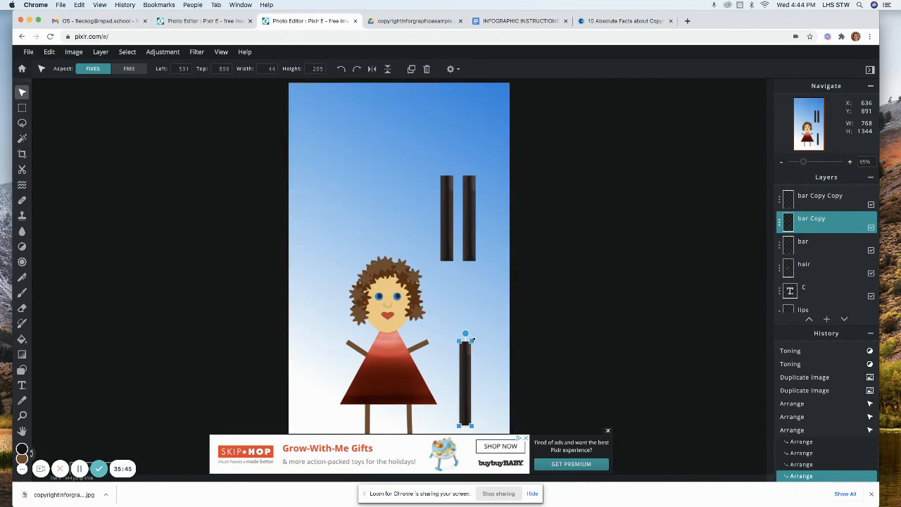
left_click(466, 334)
left_click(465, 338)
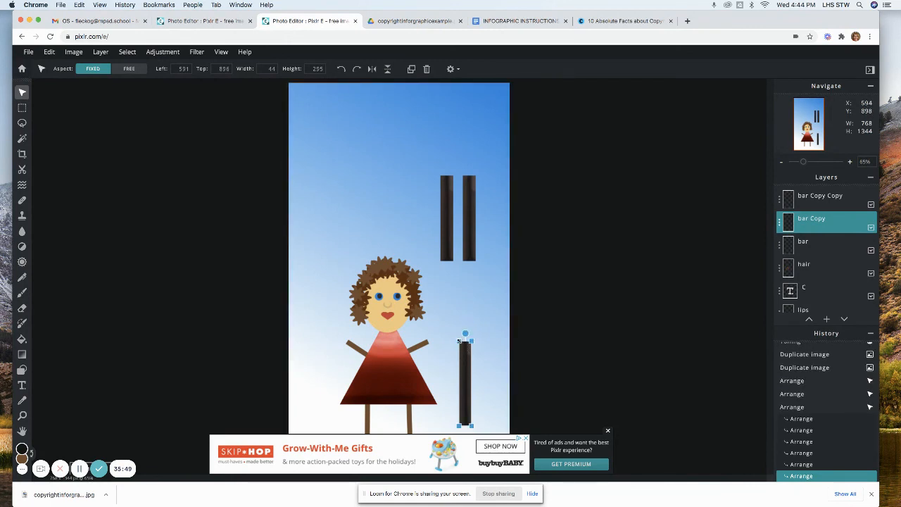
left_click_drag(463, 338, 443, 238)
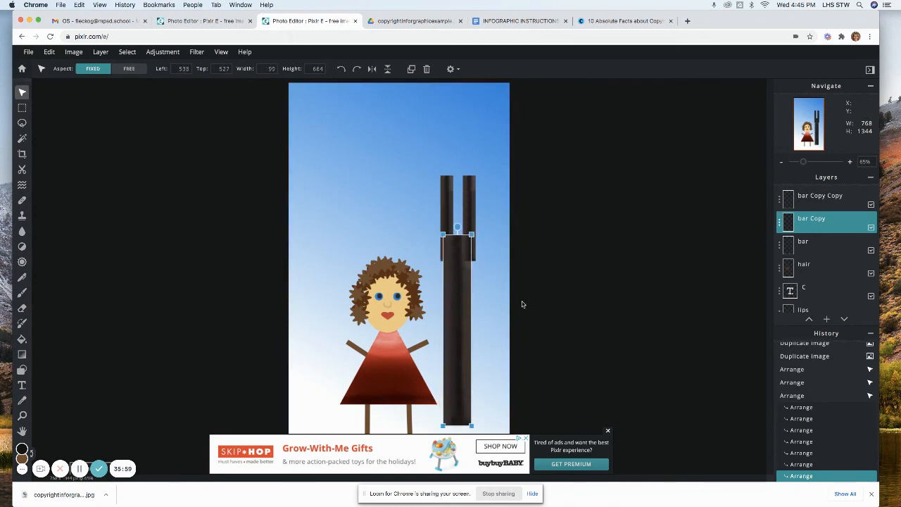
- Enlarge the "bar Copy Copy" bar proportionally to about 99 × 664 px so it stands in front of the girl
left_click(472, 207)
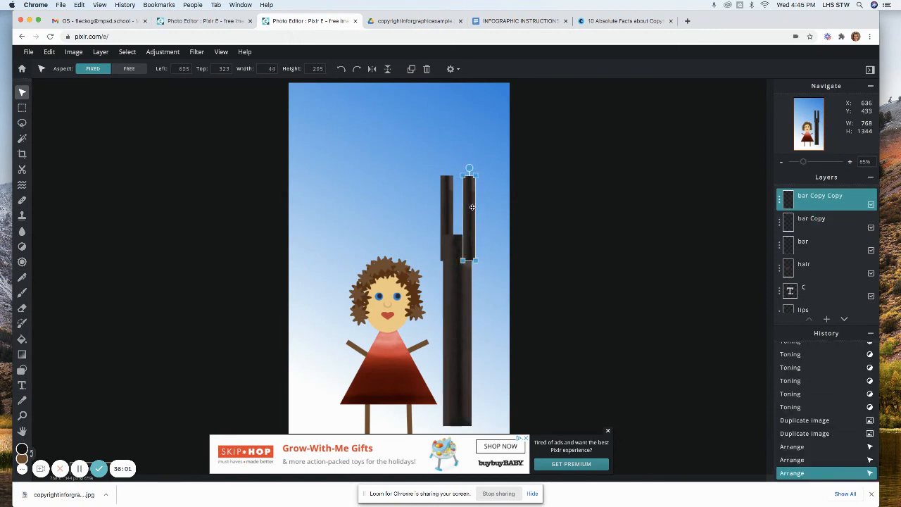
left_click_drag(462, 260, 397, 321)
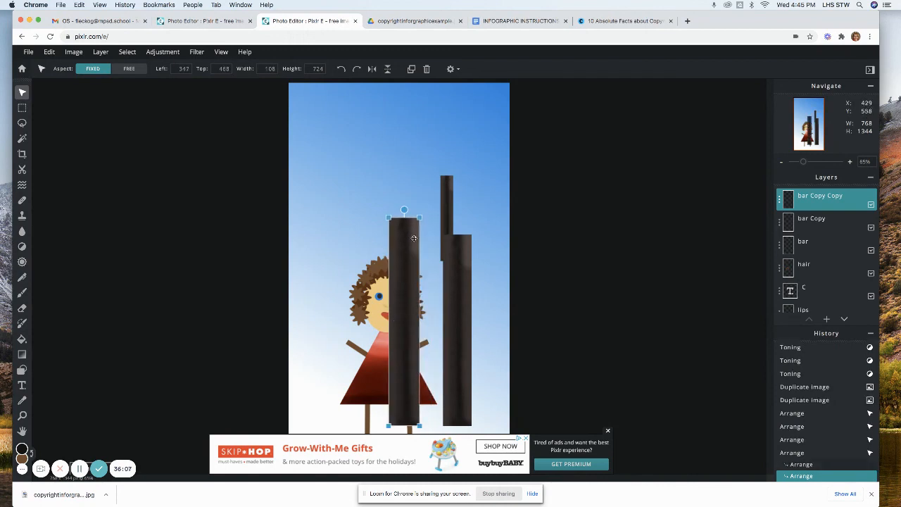
left_click_drag(418, 217, 423, 233)
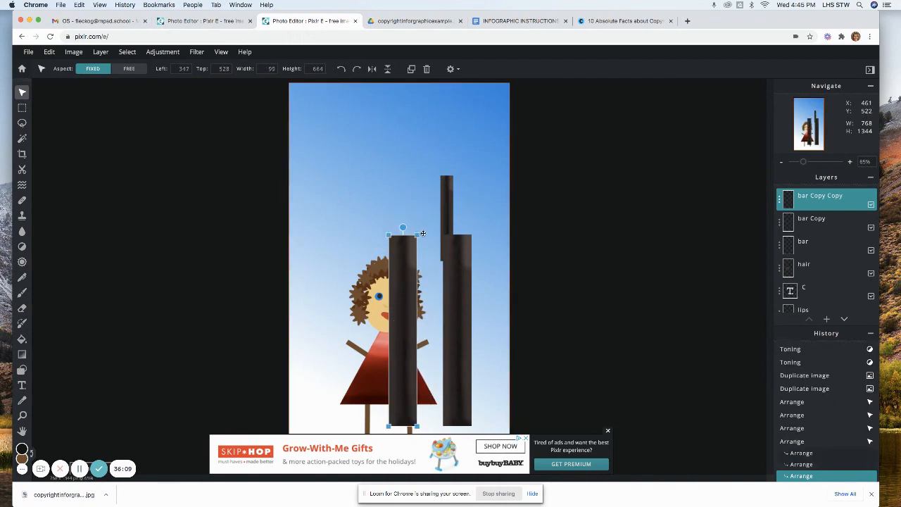
- Move the original bar to the other side of the girl, enlarge it to about 102 × 684 px and align it with the other two
left_click_drag(448, 202, 341, 202)
left_click_drag(346, 262, 361, 341)
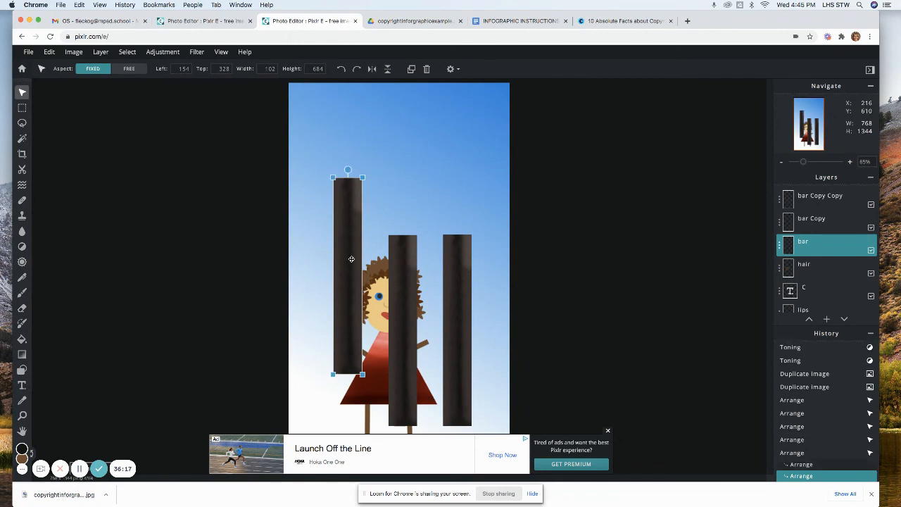
left_click_drag(346, 258, 343, 311)
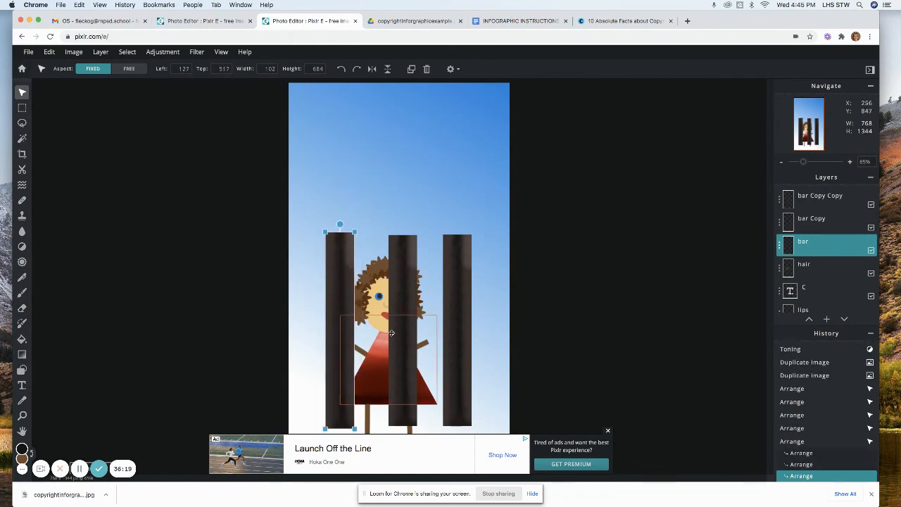
- Spread the three large bars across the girl and lower them so their top ends sit near the top of her hair
left_click_drag(410, 344, 476, 346)
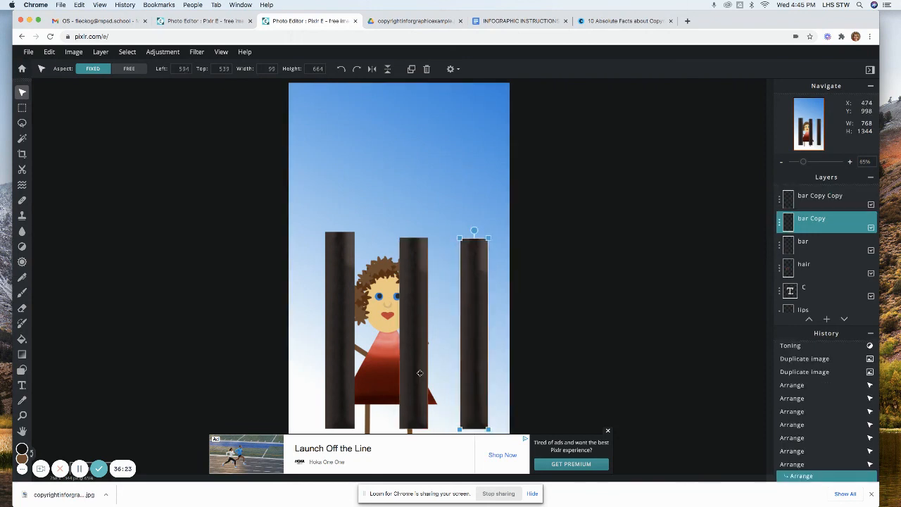
left_click(608, 431)
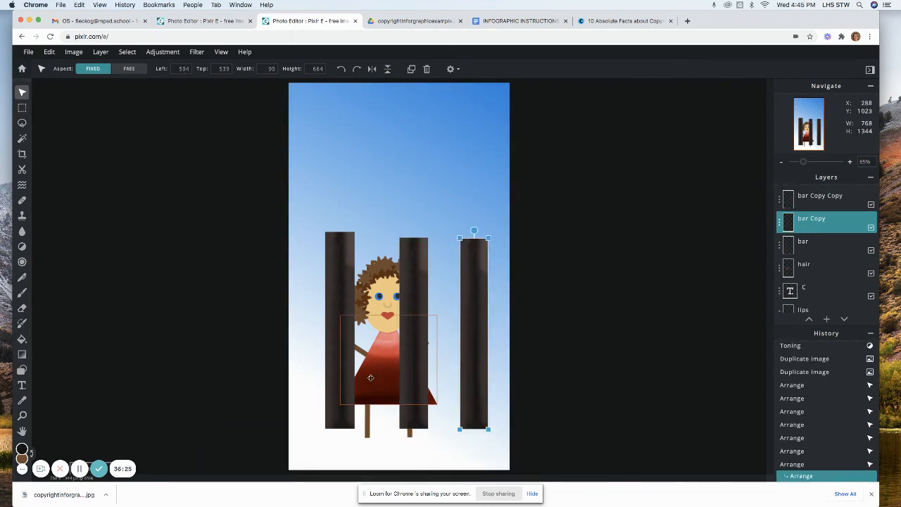
left_click_drag(416, 375, 413, 404)
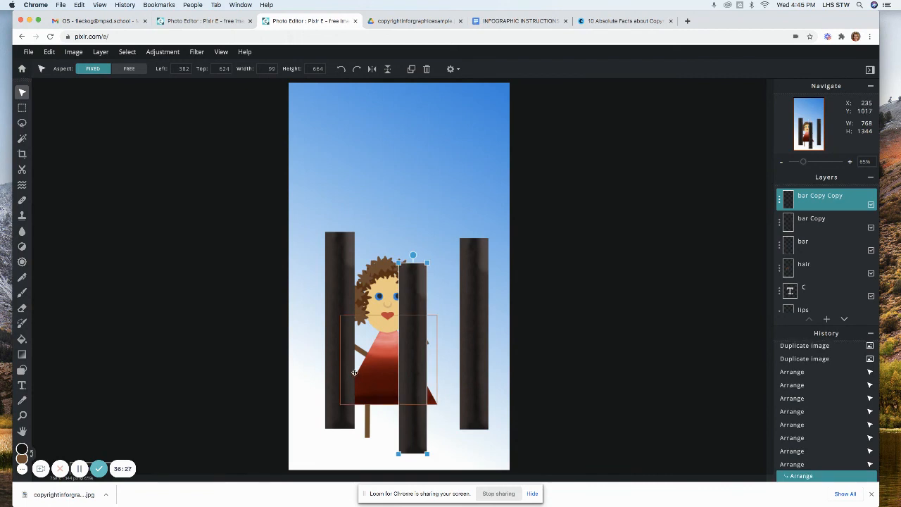
left_click_drag(329, 362, 341, 387)
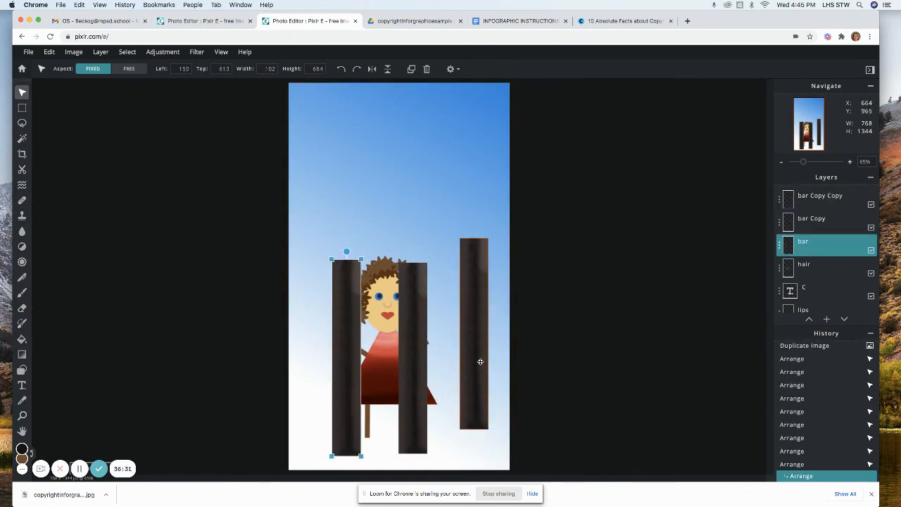
left_click_drag(478, 362, 480, 386)
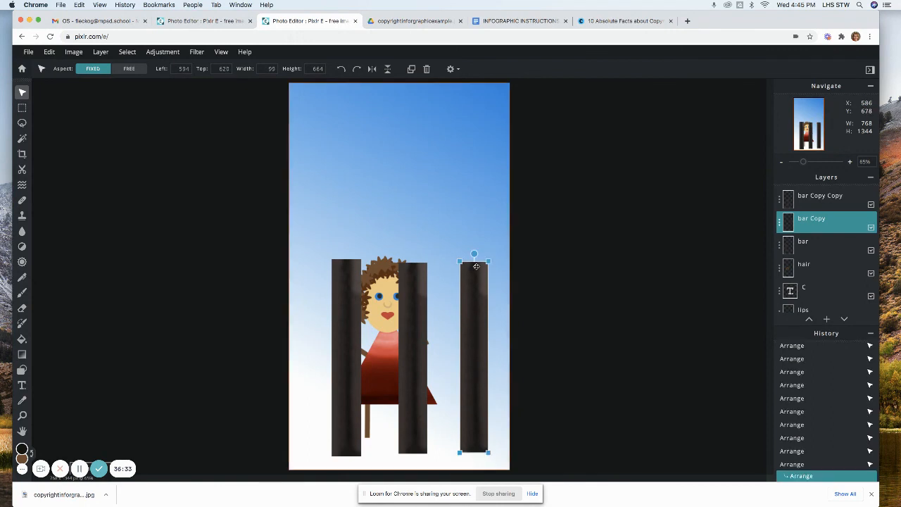
left_click(462, 153)
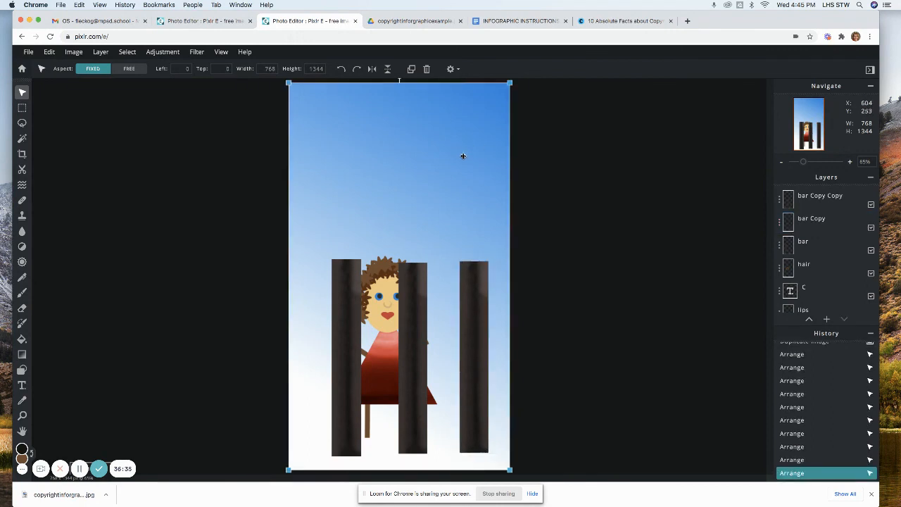